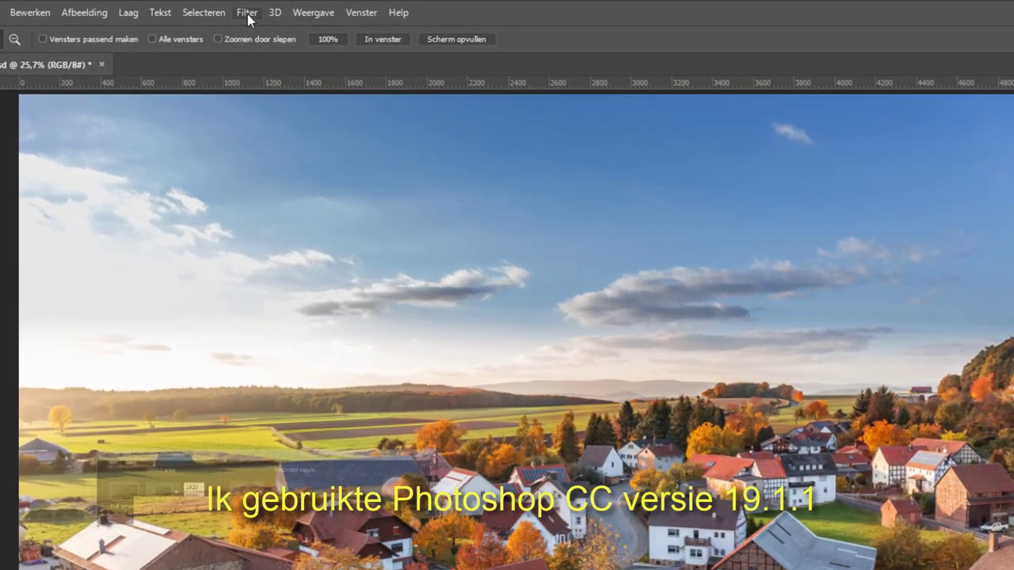
# Duplicate the Achtergrond photo layer and name the copy 'olieverf'.
pyautogui.click(212, 7)
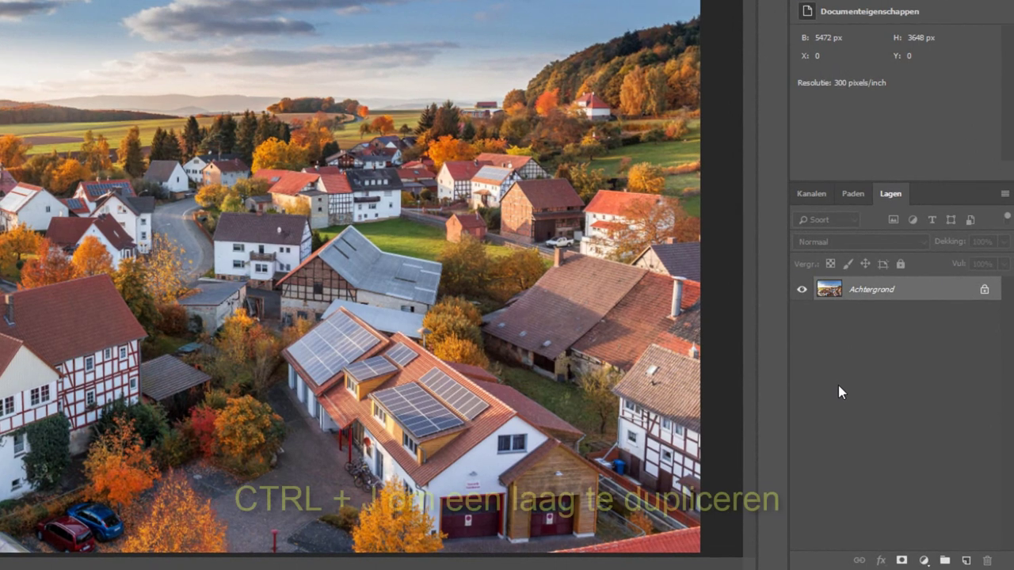
pyautogui.hotkey('ctrl', 'j')
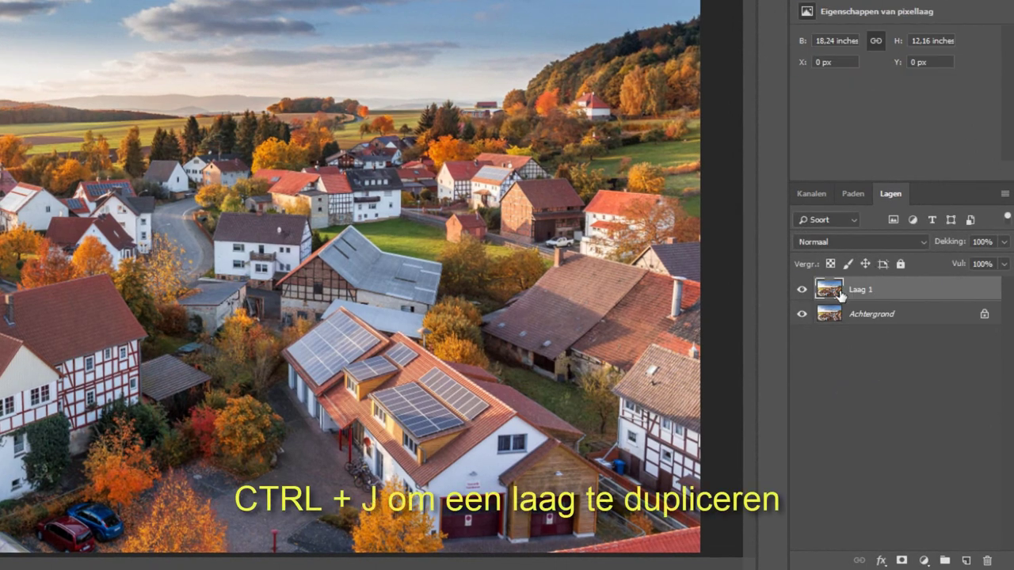
pyautogui.doubleClick(860, 290)
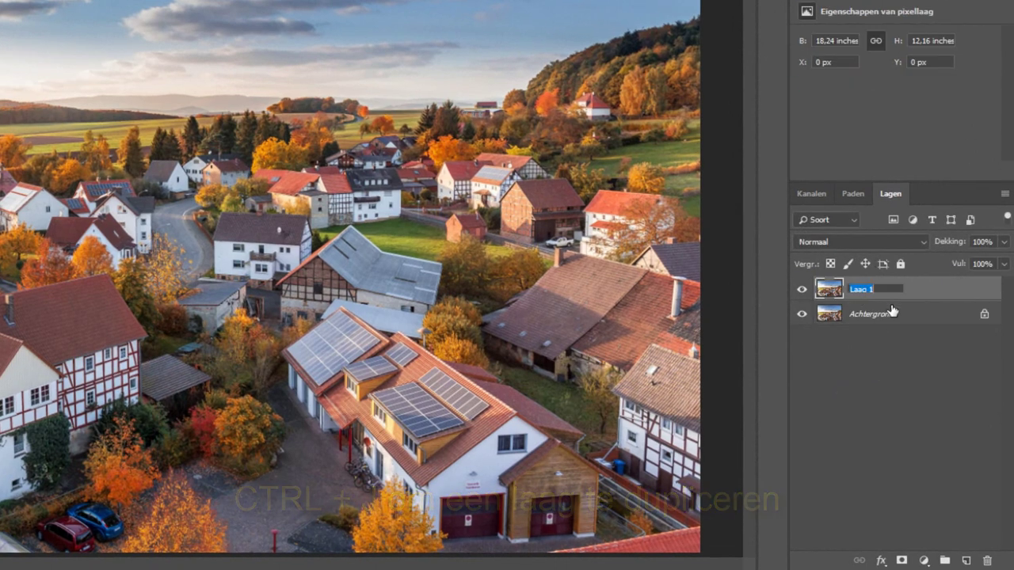
pyautogui.write('olieverf')
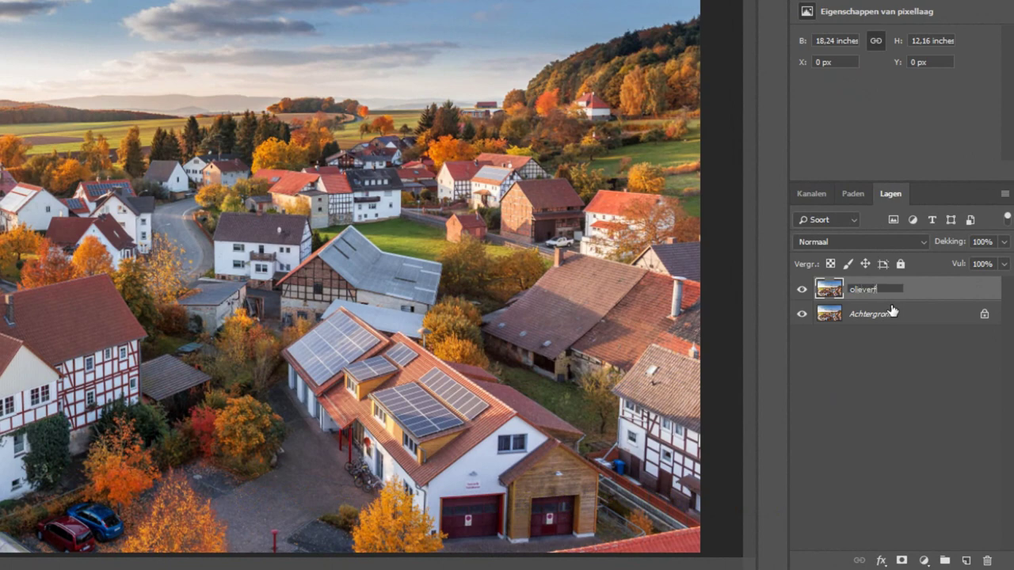
pyautogui.press('Return')
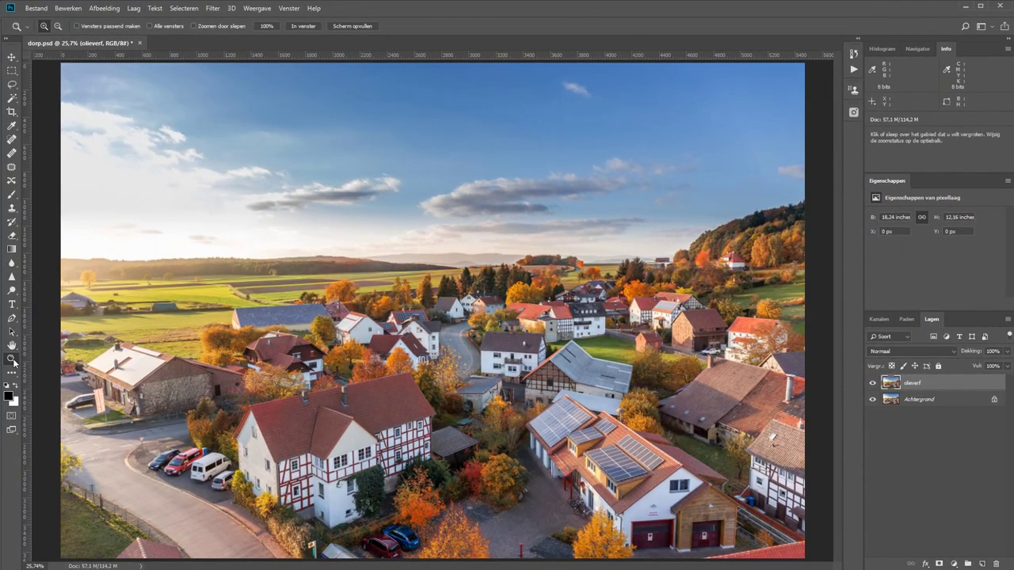
# Zoom in on the village to 50%.
pyautogui.click(12, 358)
pyautogui.click(552, 402)
pyautogui.click(553, 402)
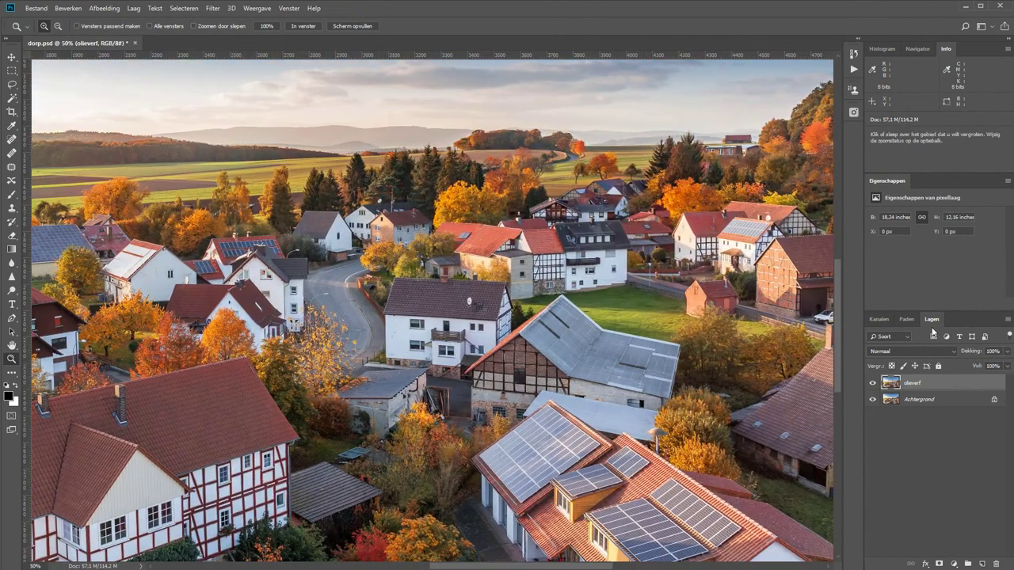
pyautogui.scroll(-2, 838, 350)
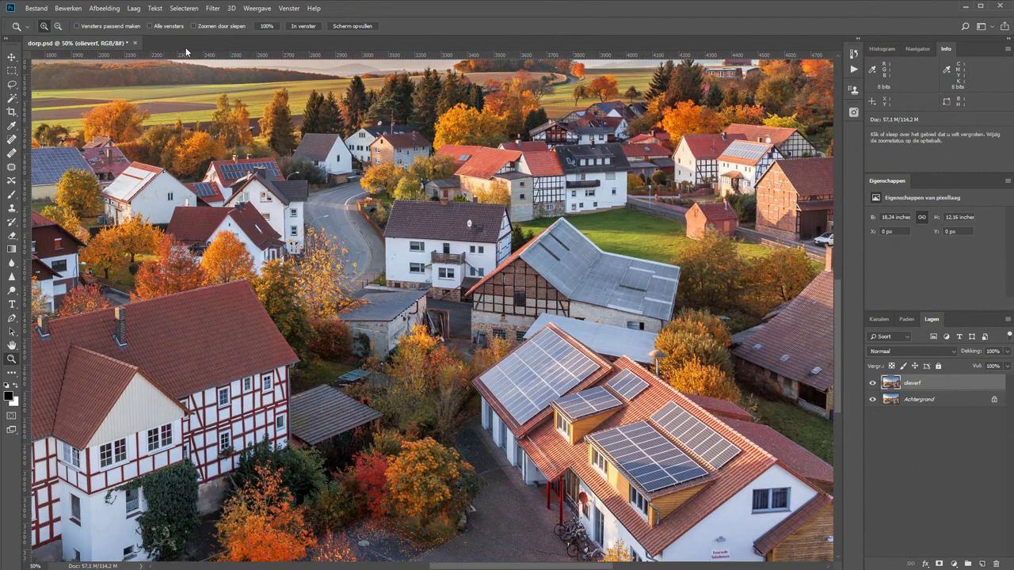
# Open the Stileer > Olieverf filter and set Stilering to 4,8.
pyautogui.click(212, 8)
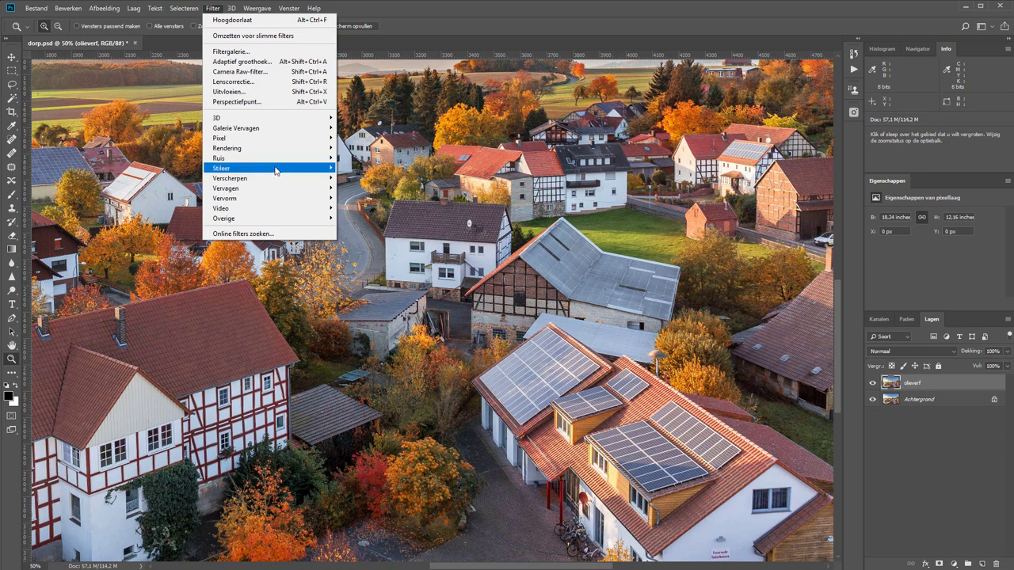
pyautogui.moveTo(237, 178)
pyautogui.click(358, 191)
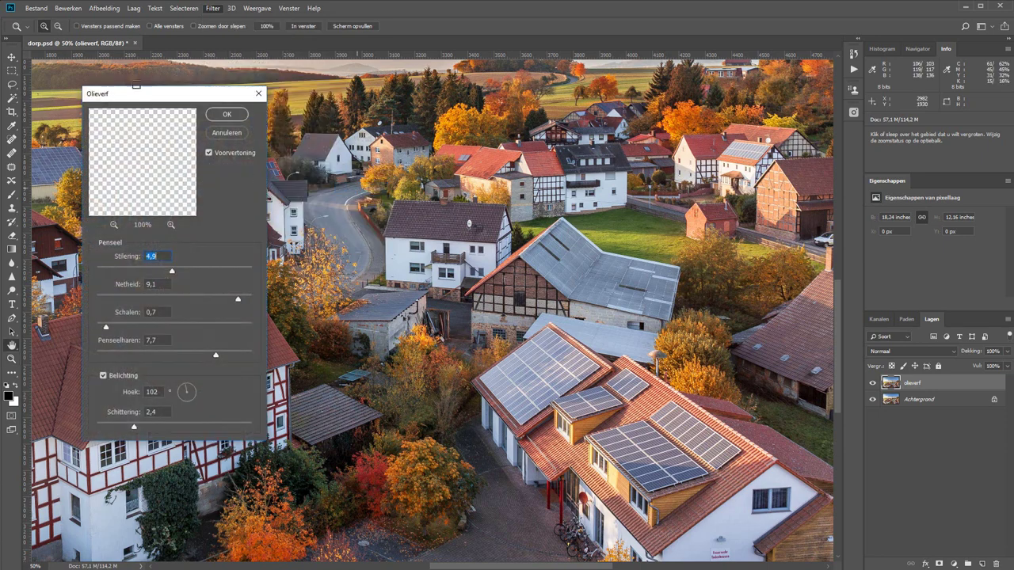
pyautogui.moveTo(143, 95); pyautogui.dragTo(230, 140)
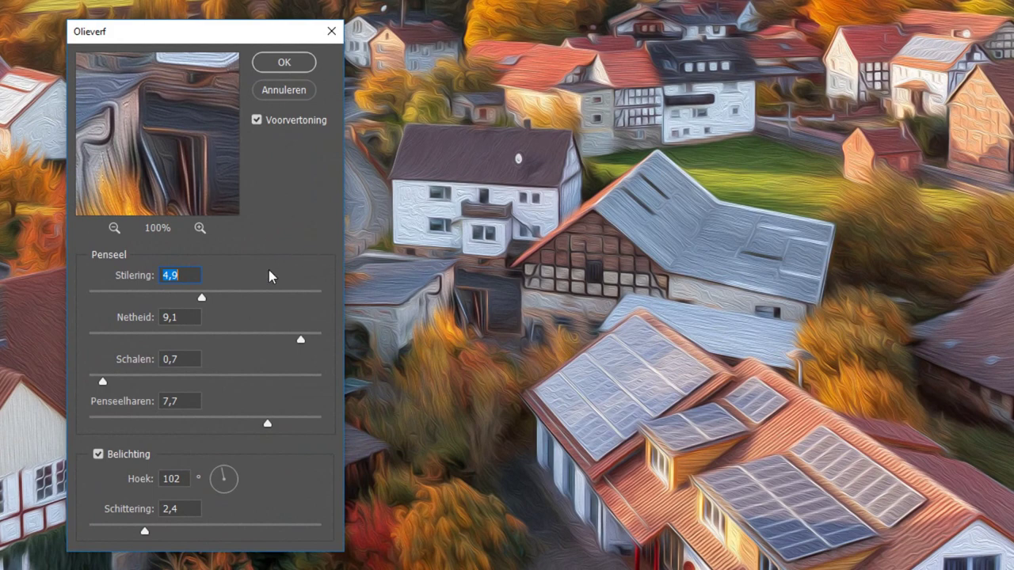
pyautogui.click(316, 299)
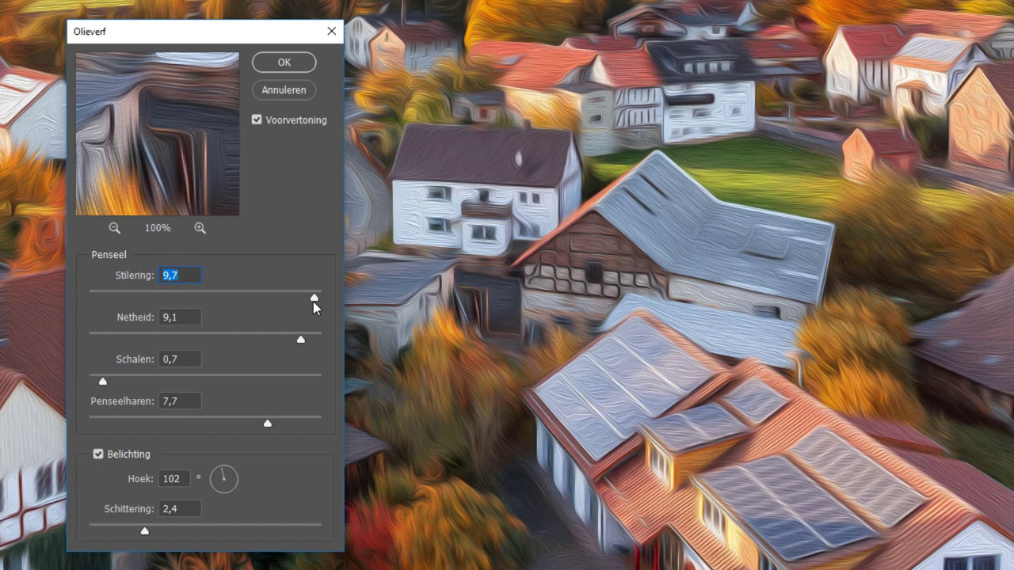
pyautogui.click(93, 295)
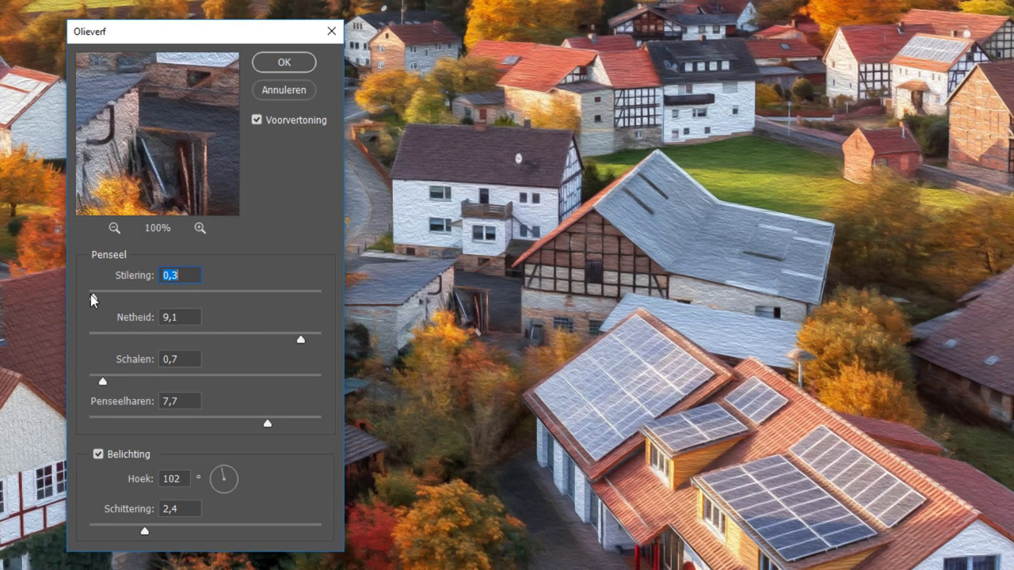
pyautogui.moveTo(93, 297); pyautogui.dragTo(200, 299)
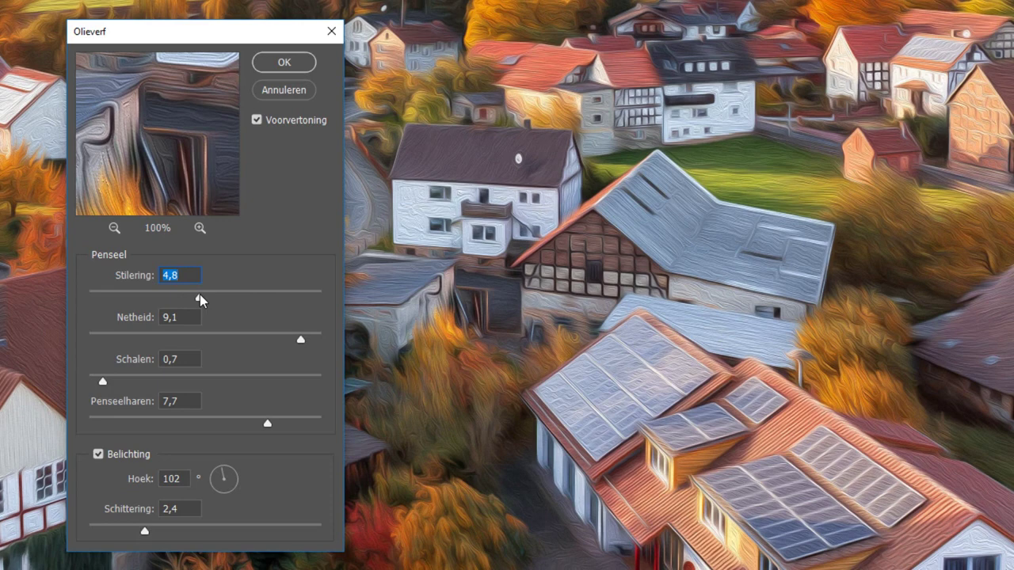
# Set the Olieverf sliders to Netheid 6,0, Schalen 3,0 and Penseelharen 4,5.
pyautogui.click(298, 341)
pyautogui.moveTo(298, 346); pyautogui.dragTo(107, 347)
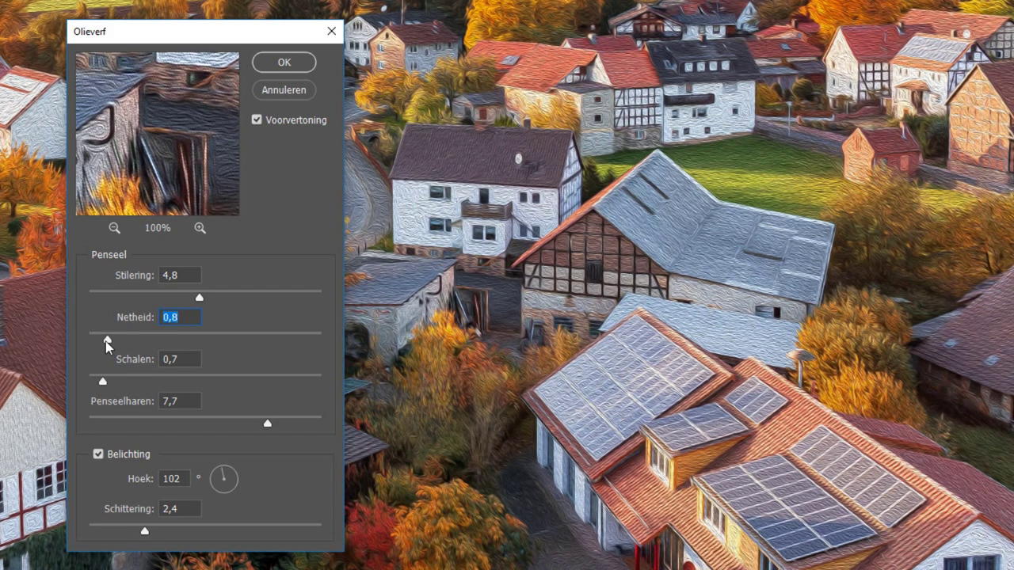
pyautogui.moveTo(108, 341); pyautogui.dragTo(227, 341)
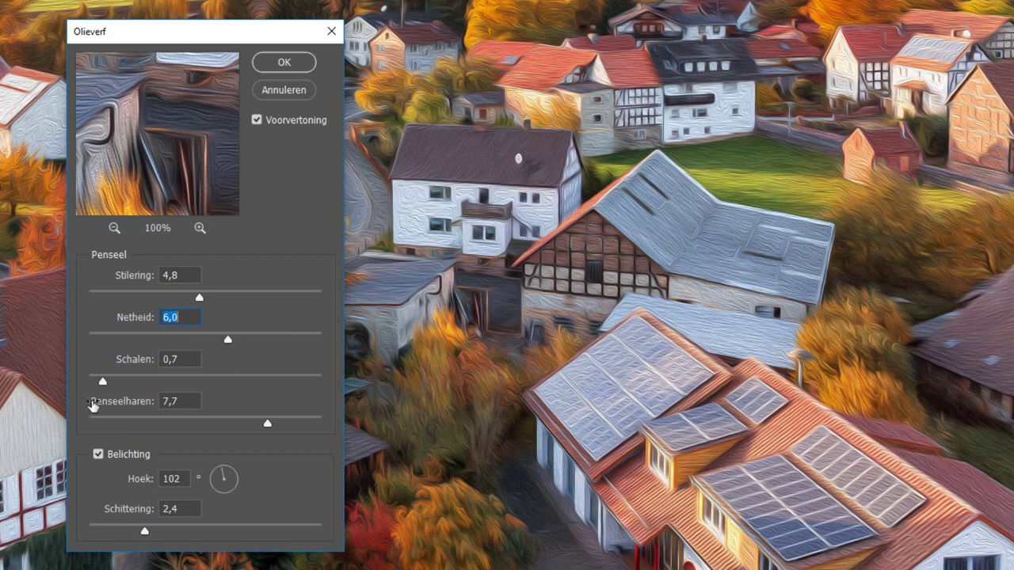
pyautogui.click(279, 382)
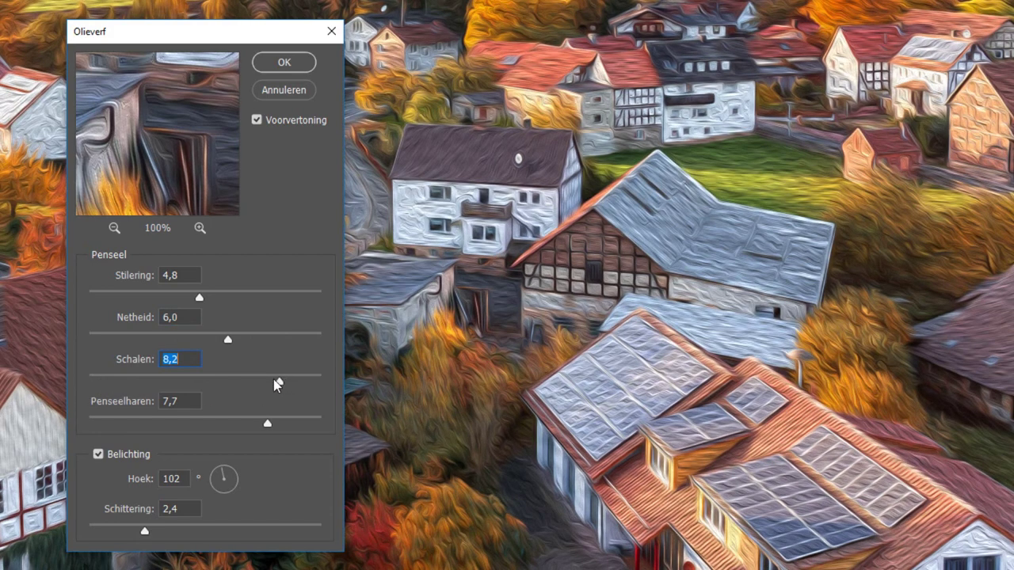
pyautogui.click(111, 382)
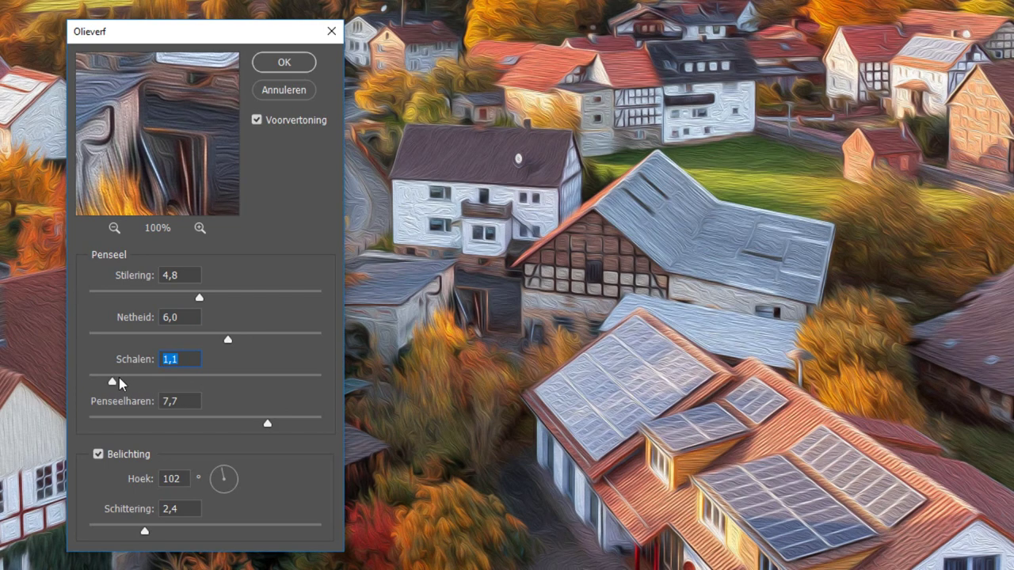
pyautogui.moveTo(111, 381); pyautogui.dragTo(156, 382)
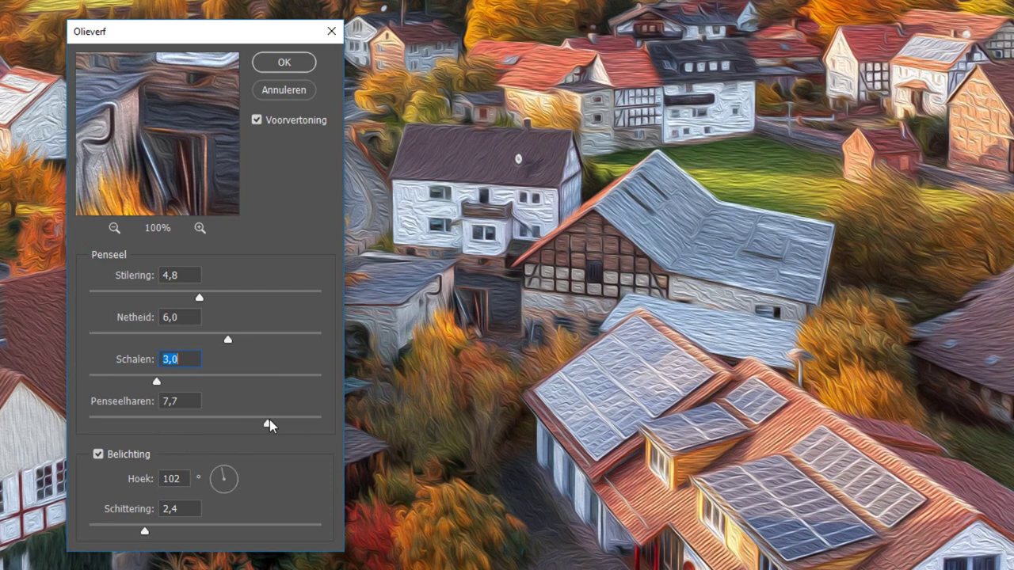
pyautogui.click(283, 425)
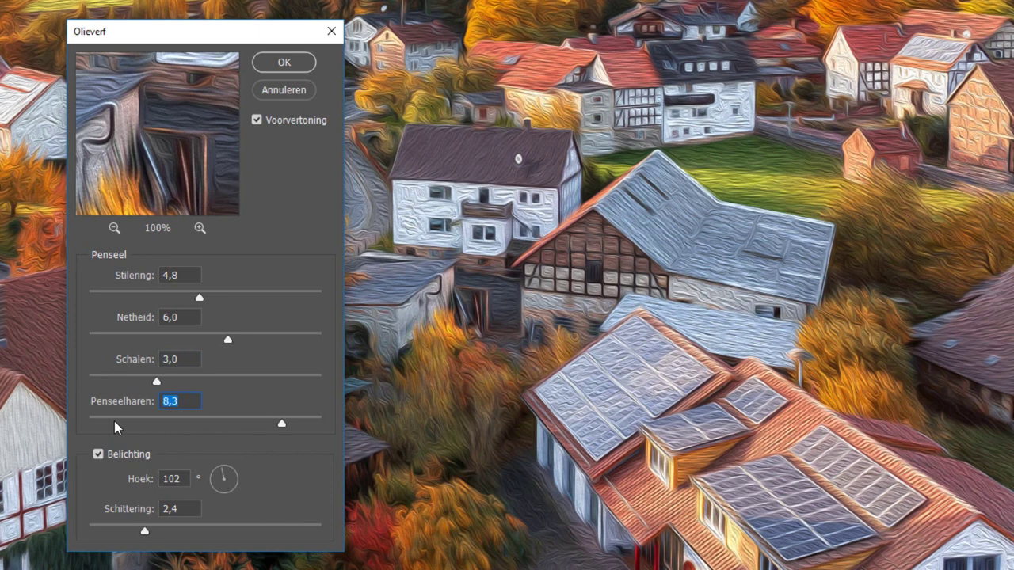
pyautogui.click(115, 428)
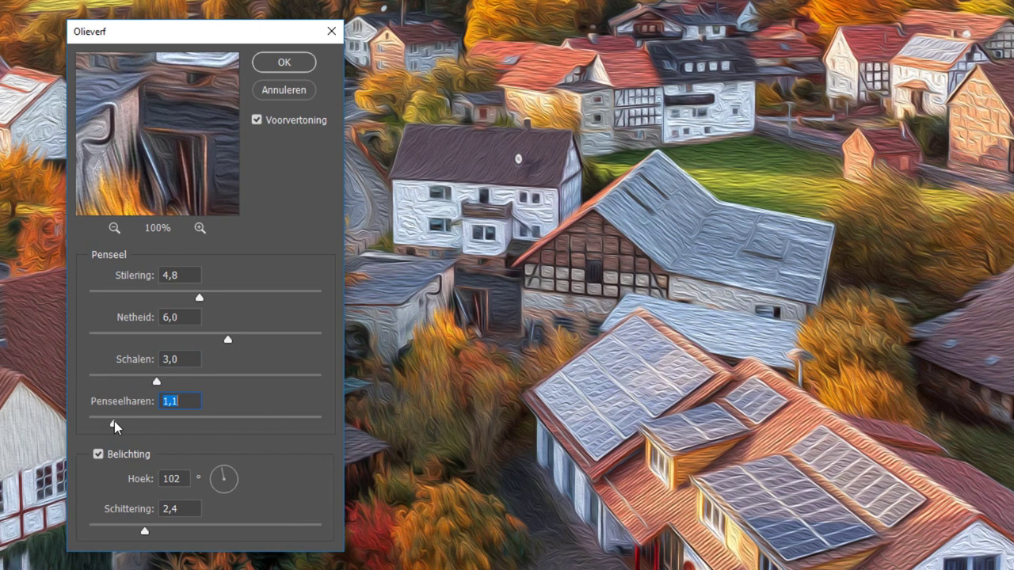
pyautogui.click(195, 428)
# Keep Belichting on at Hoek 145 with Schittering 2,3, and apply the oil-paint filter.
pyautogui.click(117, 458)
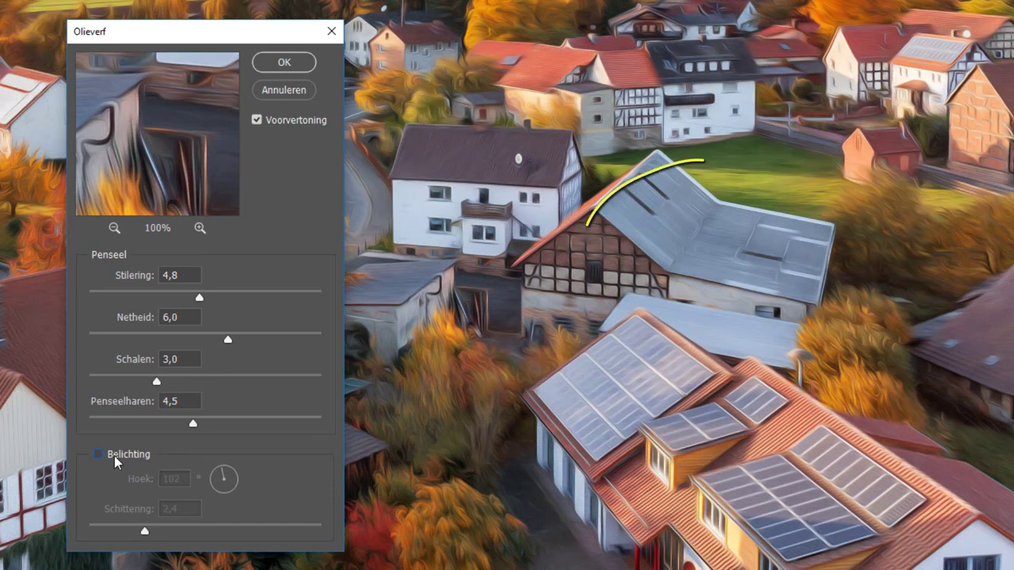
pyautogui.click(115, 463)
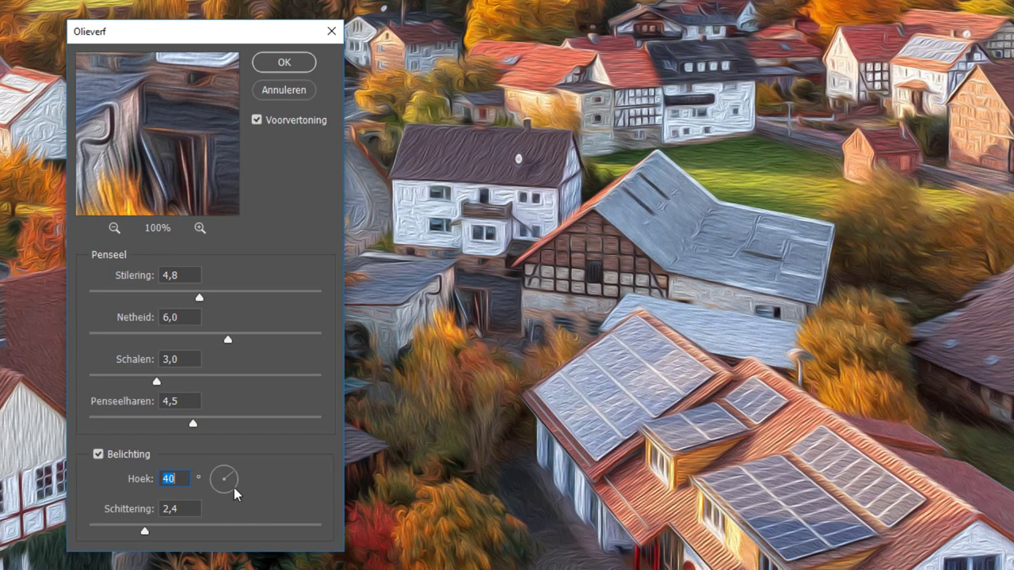
pyautogui.moveTo(234, 477); pyautogui.dragTo(215, 486)
pyautogui.moveTo(228, 531); pyautogui.dragTo(272, 531)
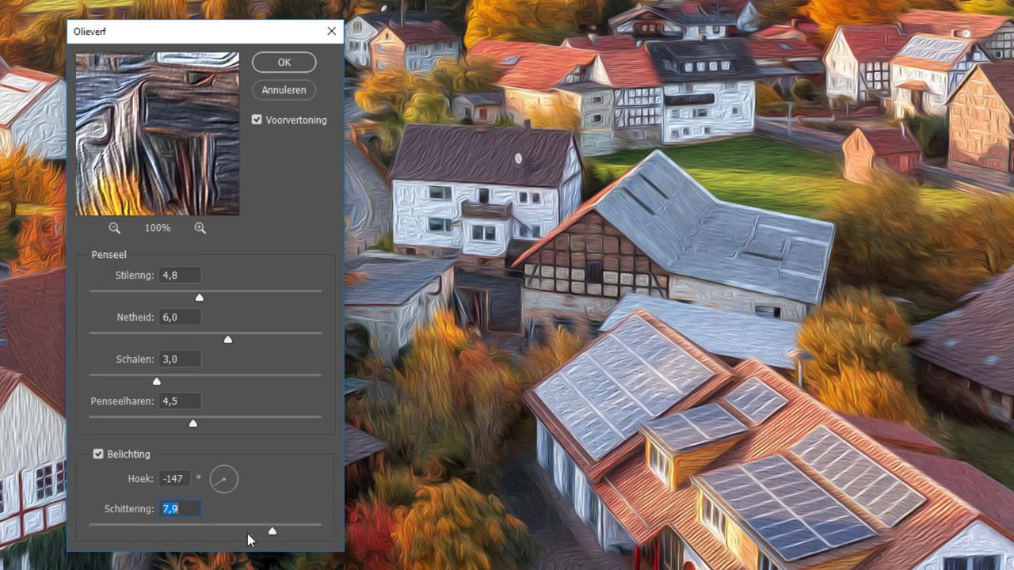
pyautogui.moveTo(115, 532)
pyautogui.mouseDown()
pyautogui.moveTo(169, 531)
pyautogui.moveTo(144, 535)
pyautogui.mouseUp()
pyautogui.click(217, 476)
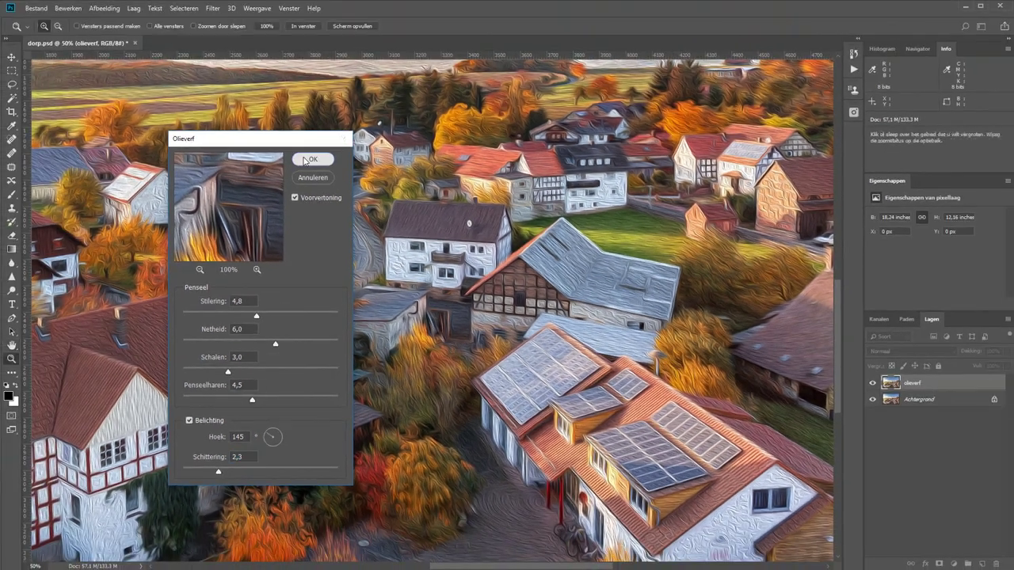
pyautogui.click(309, 159)
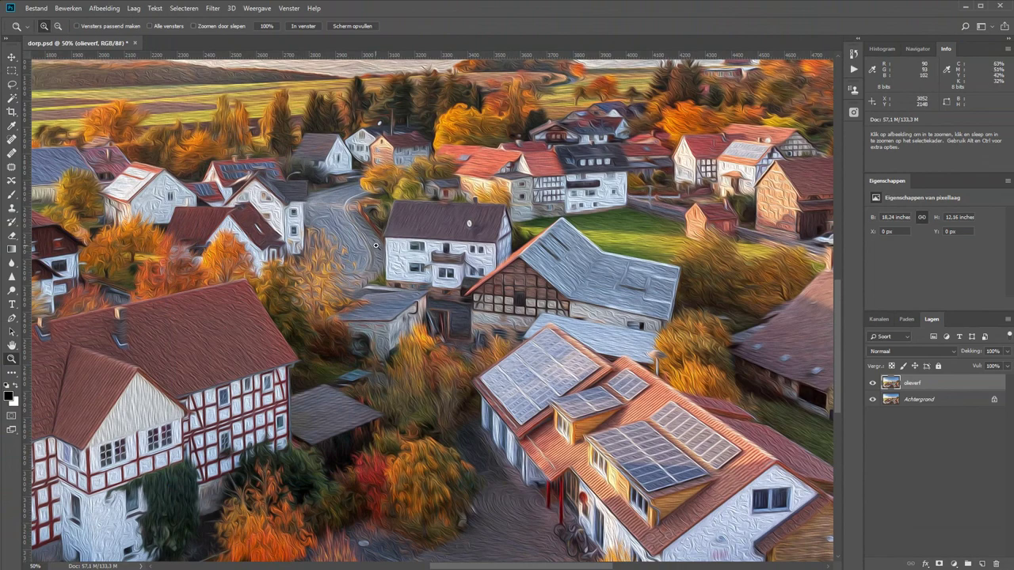
# Pan around the painted village with the Hand tool, then fit the image in the window.
pyautogui.press('h')
pyautogui.moveTo(527, 187)
pyautogui.mouseDown()
pyautogui.moveTo(417, 410)
pyautogui.moveTo(523, 108)
pyautogui.mouseUp()
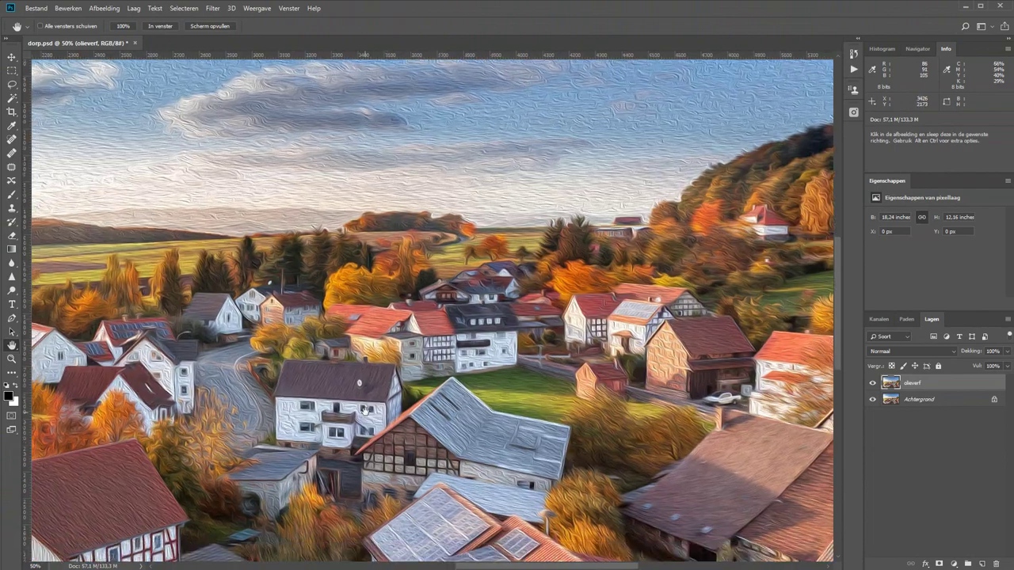
pyautogui.moveTo(365, 410); pyautogui.dragTo(333, 87)
pyautogui.moveTo(348, 372); pyautogui.dragTo(255, 62)
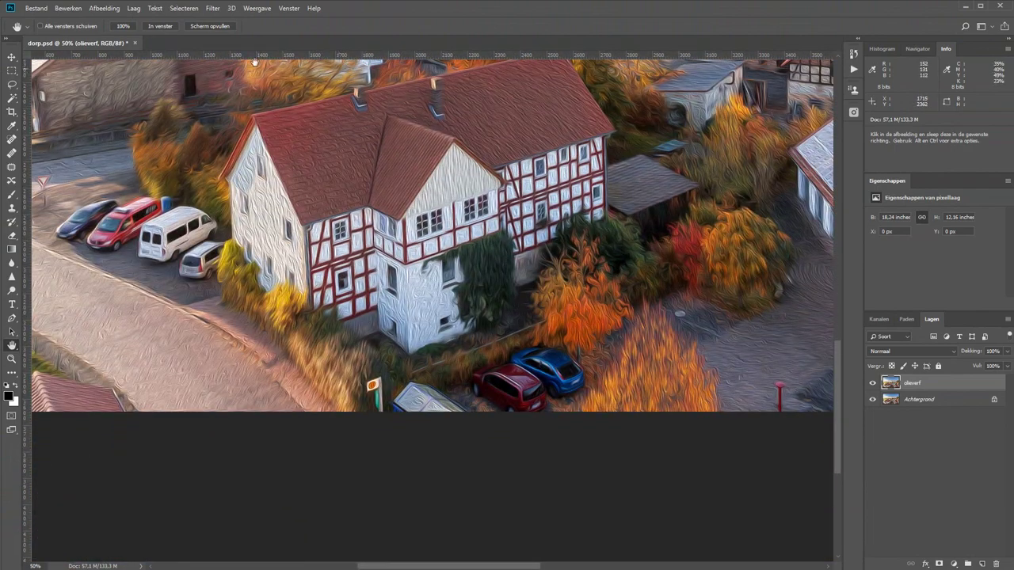
pyautogui.click(160, 26)
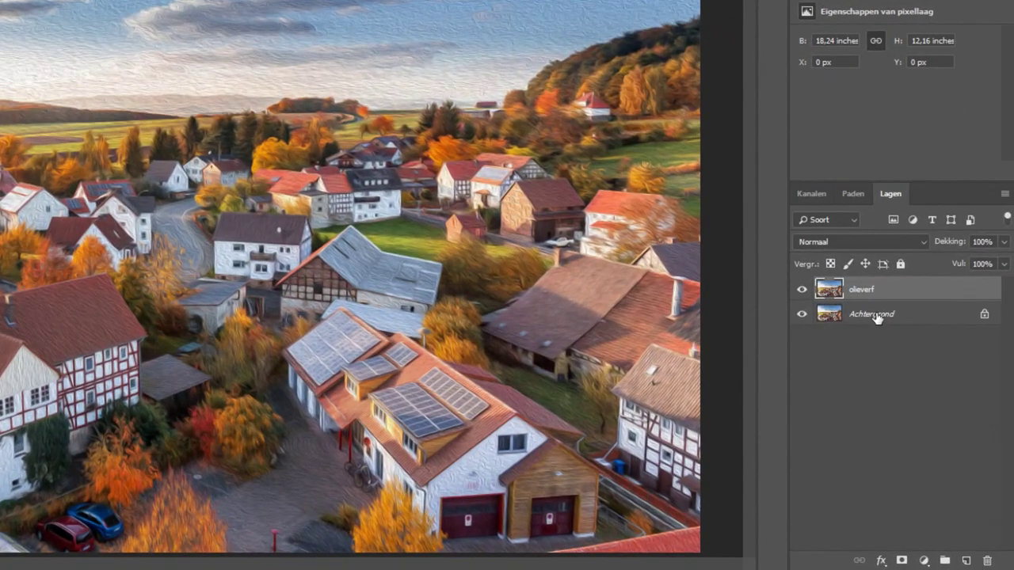
# Duplicate Achtergrond again and name the top copy 'hooglichten'.
pyautogui.click(867, 316)
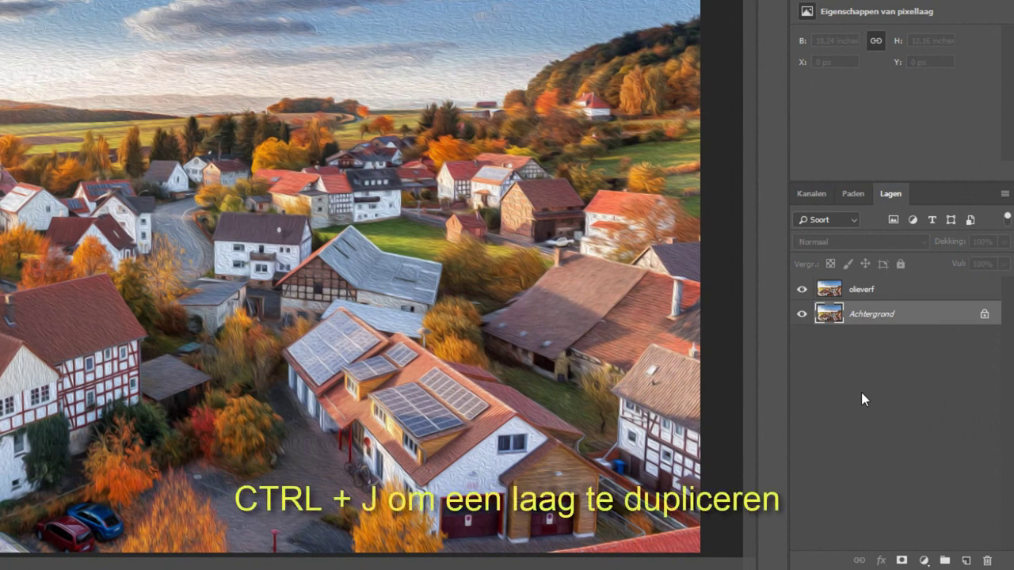
pyautogui.hotkey('ctrl', 'j')
pyautogui.hotkey('ctrl', 'j')
pyautogui.hotkey('ctrl', 'j')
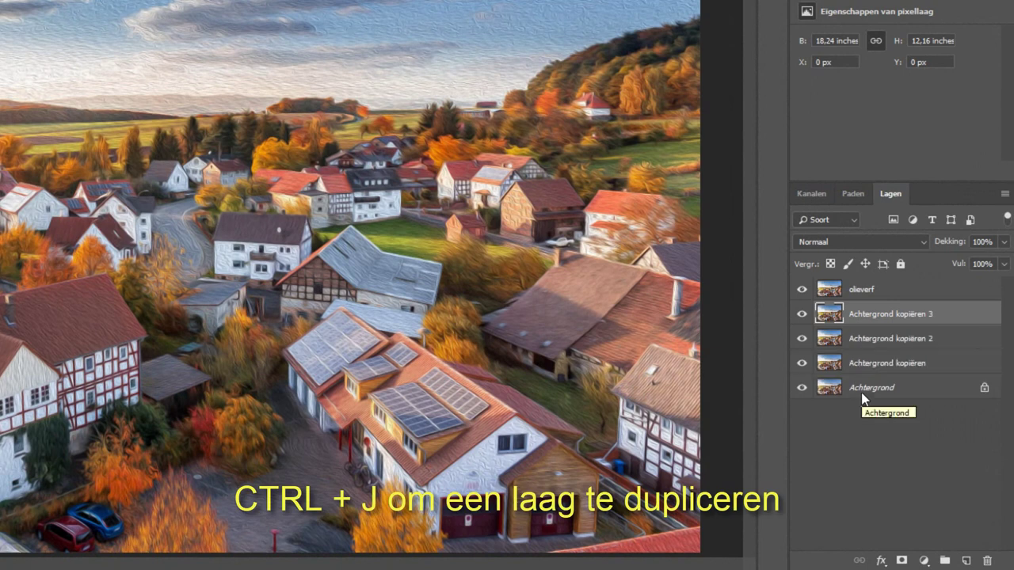
pyautogui.doubleClick(863, 314)
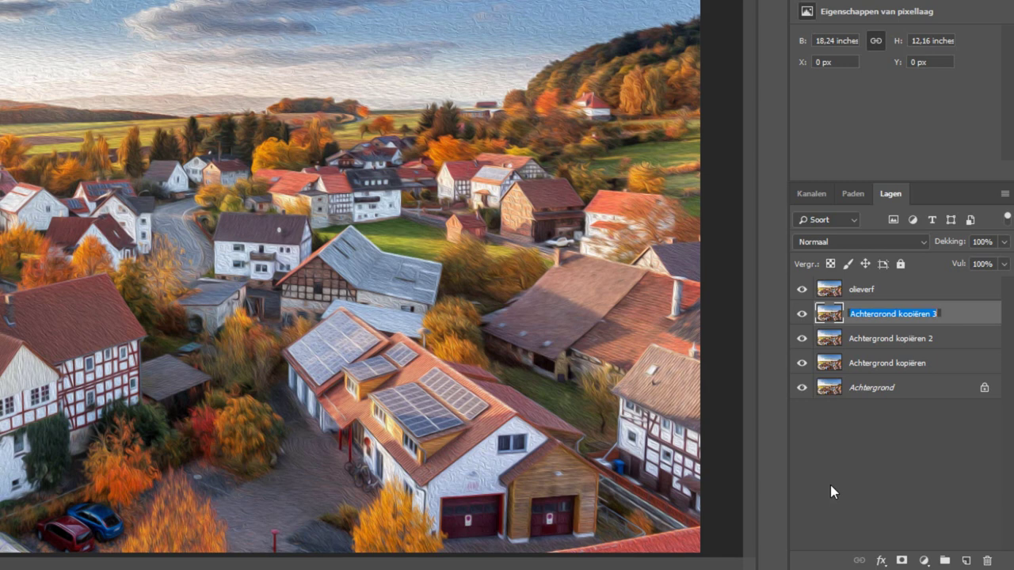
pyautogui.write('hooglichten')
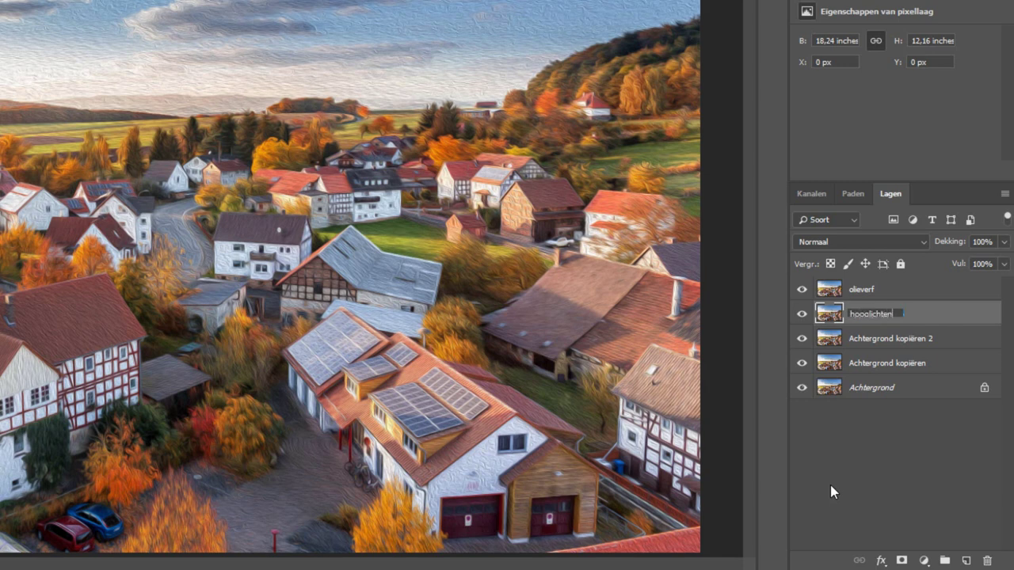
pyautogui.press('Return')
# Rename the other copies 'middentonen' and 'donker', and move olieverf below donker.
pyautogui.doubleClick(897, 339)
pyautogui.write('middent')
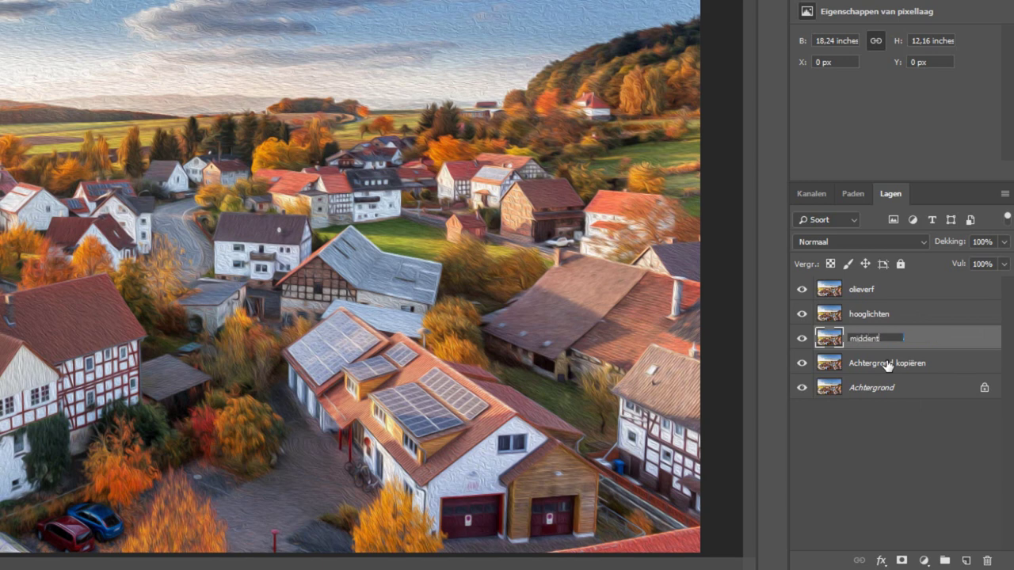
pyautogui.write('onen')
pyautogui.press('Return')
pyautogui.doubleClick(870, 369)
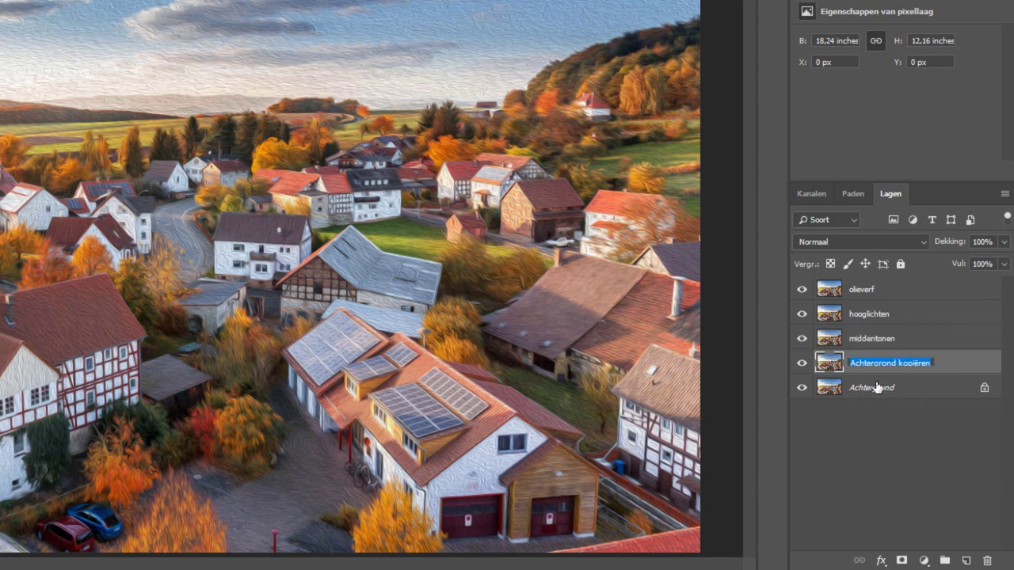
pyautogui.write('donker')
pyautogui.press('Return')
pyautogui.moveTo(893, 290); pyautogui.dragTo(903, 379)
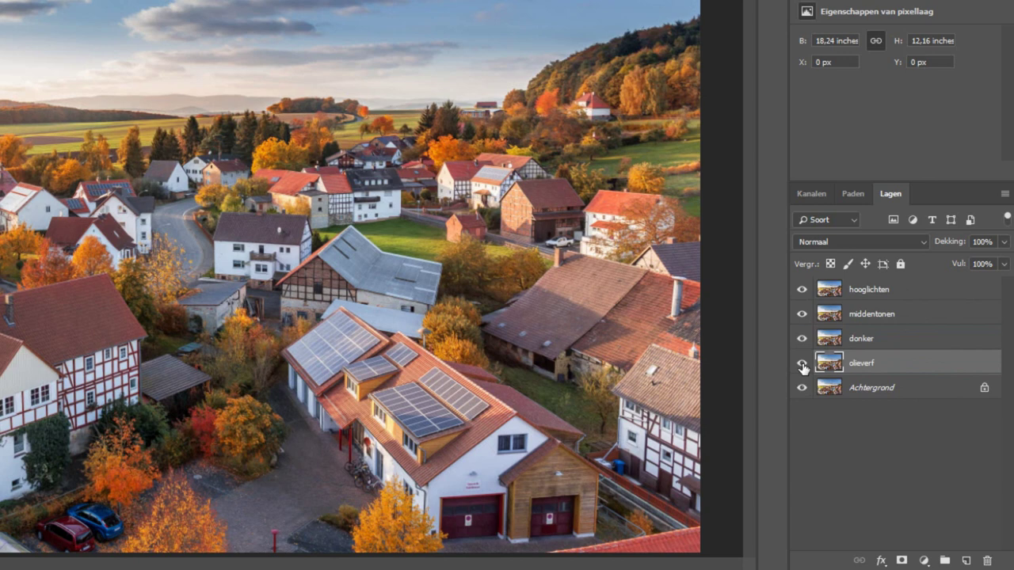
# Hide the olieverf, middentonen and donker layers, with hooglichten selected.
pyautogui.click(803, 366)
pyautogui.click(894, 290)
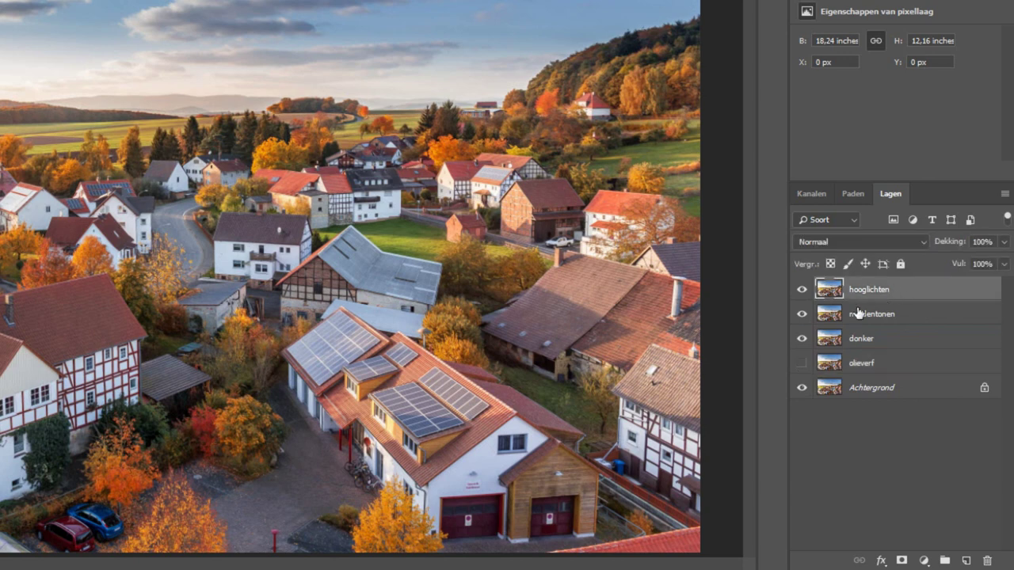
pyautogui.click(802, 314)
pyautogui.click(802, 338)
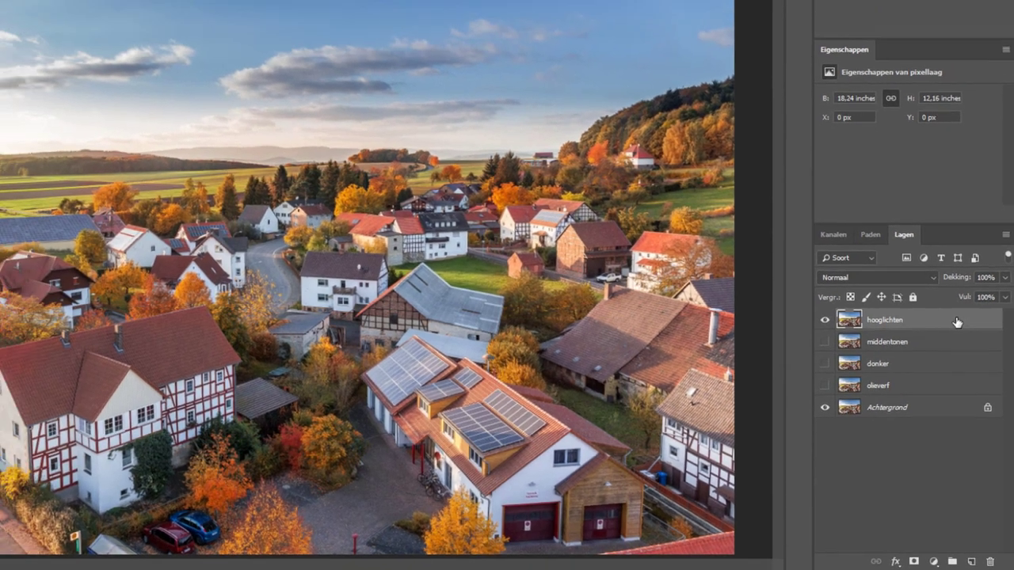
# Give hooglichten a light-yellow (e0e25c) Kleurbedekking colour overlay.
pyautogui.doubleClick(949, 292)
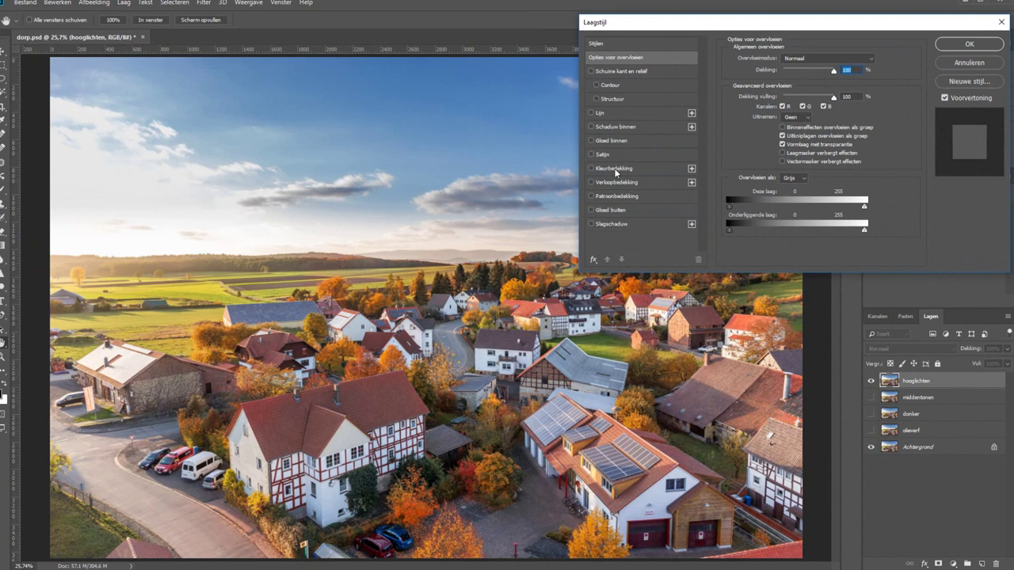
pyautogui.click(590, 168)
pyautogui.click(646, 169)
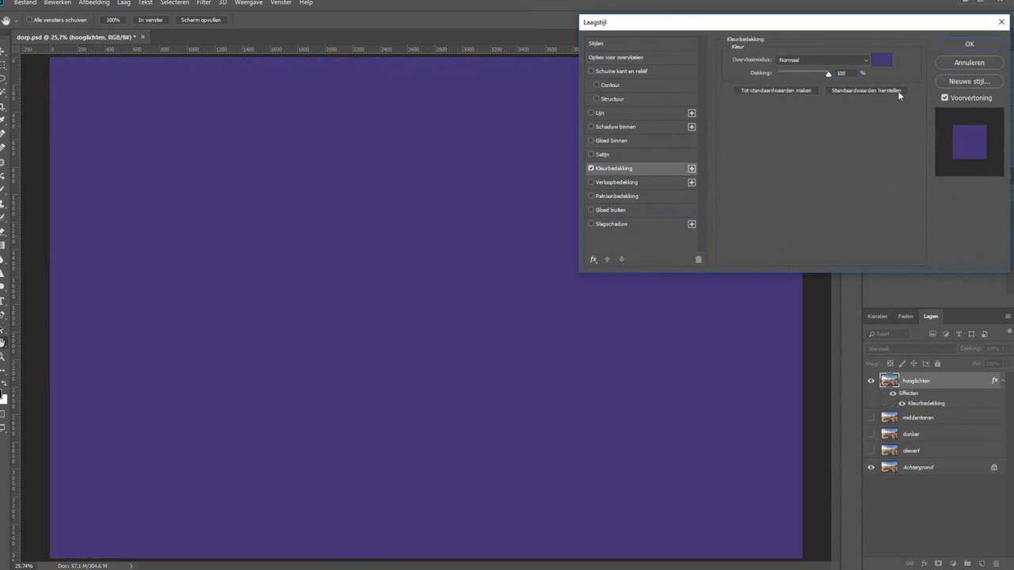
pyautogui.click(881, 59)
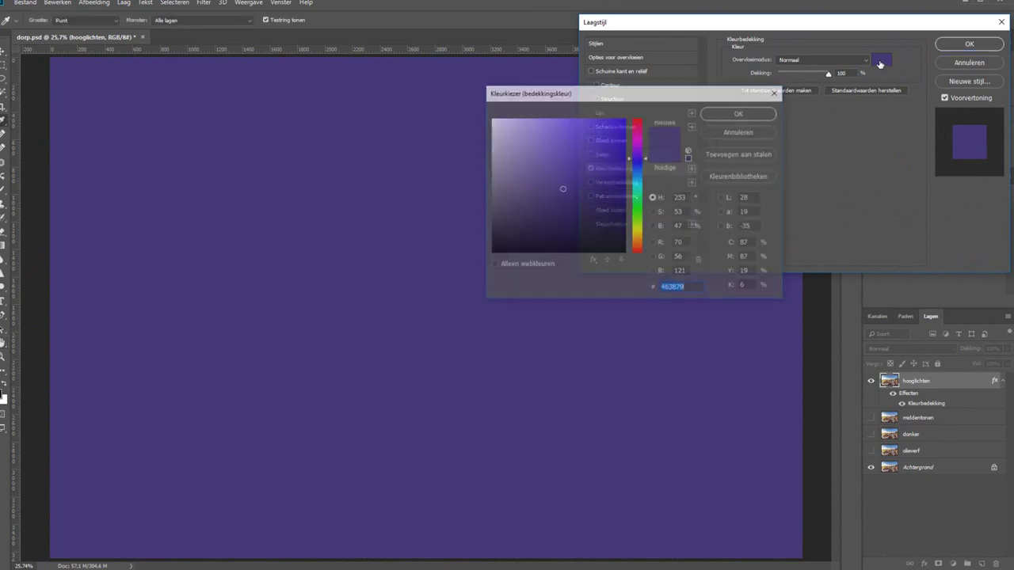
pyautogui.click(635, 231)
pyautogui.click(570, 132)
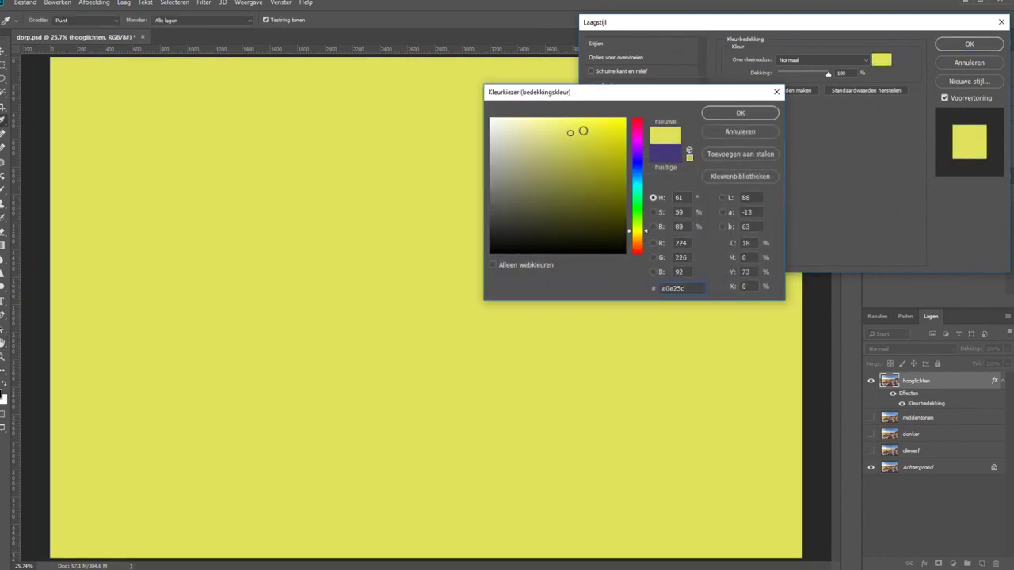
pyautogui.click(730, 113)
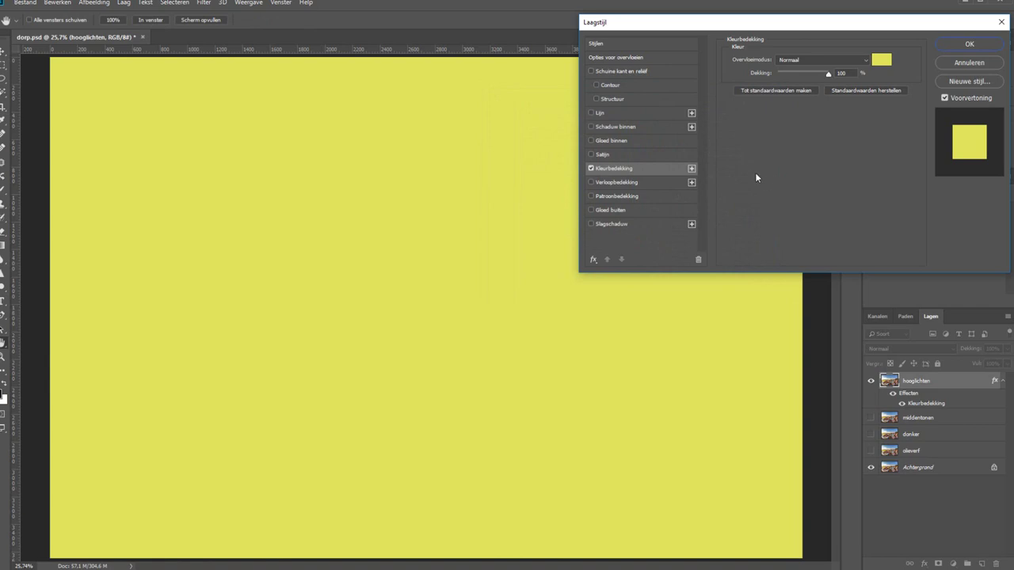
# Split the Underlying Layer black slider to 186/239 so yellow tints only highlights, and apply.
pyautogui.click(657, 57)
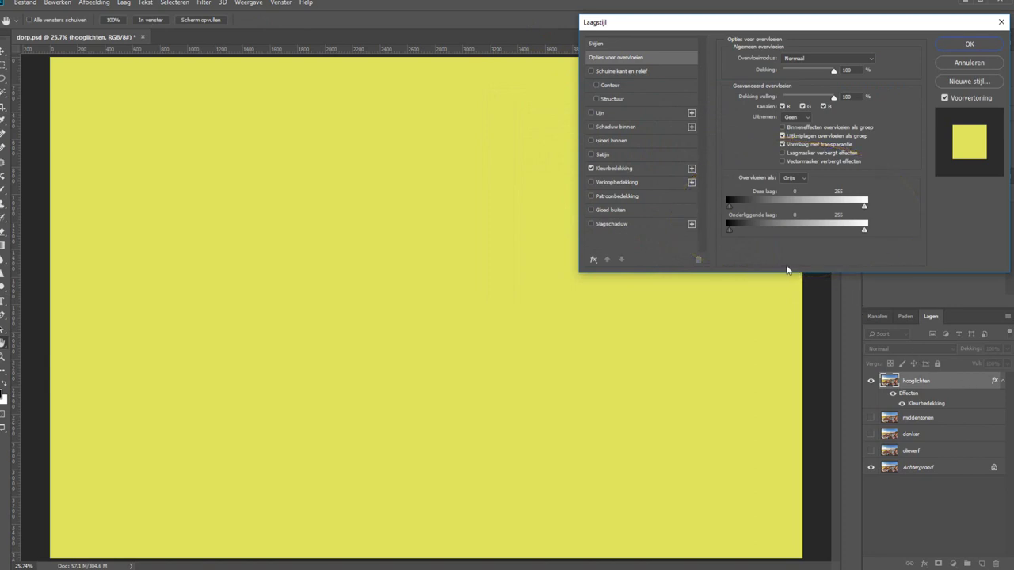
pyautogui.moveTo(731, 230); pyautogui.dragTo(840, 234)
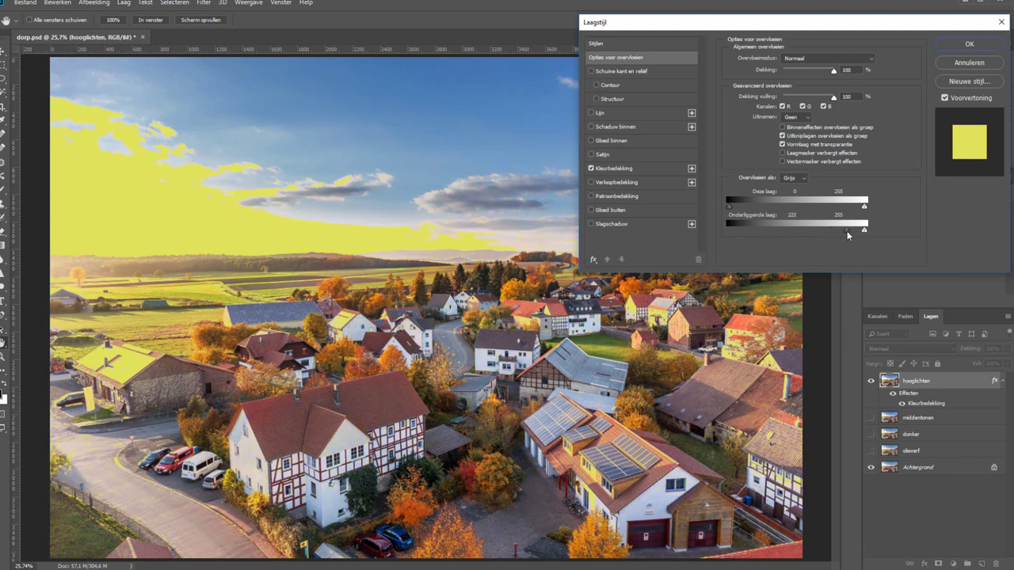
pyautogui.moveTo(848, 231); pyautogui.dragTo(850, 231)
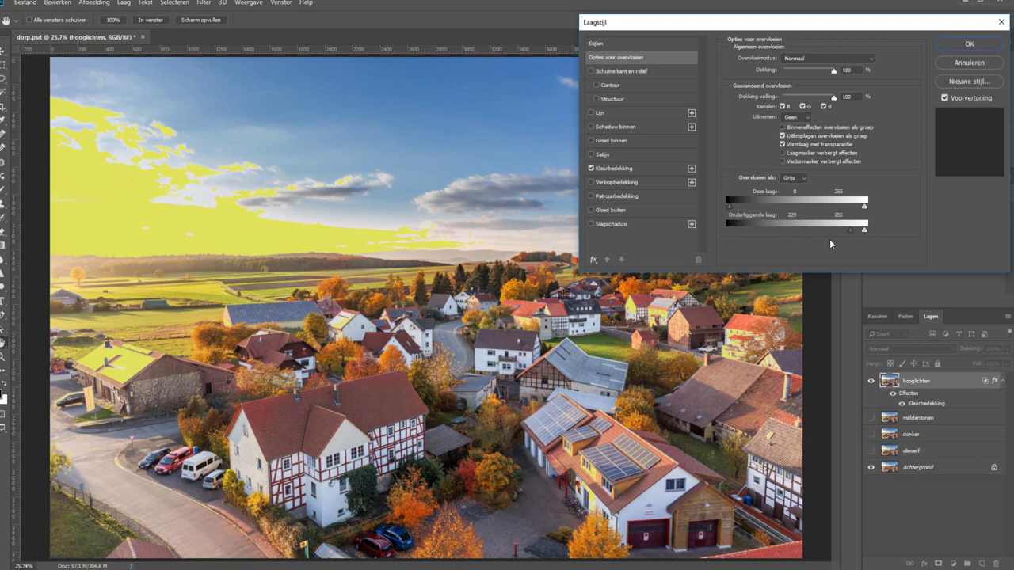
pyautogui.press('alt')
pyautogui.moveTo(849, 231)
pyautogui.mouseDown()
pyautogui.moveTo(819, 230)
pyautogui.moveTo(829, 229)
pyautogui.mouseUp()
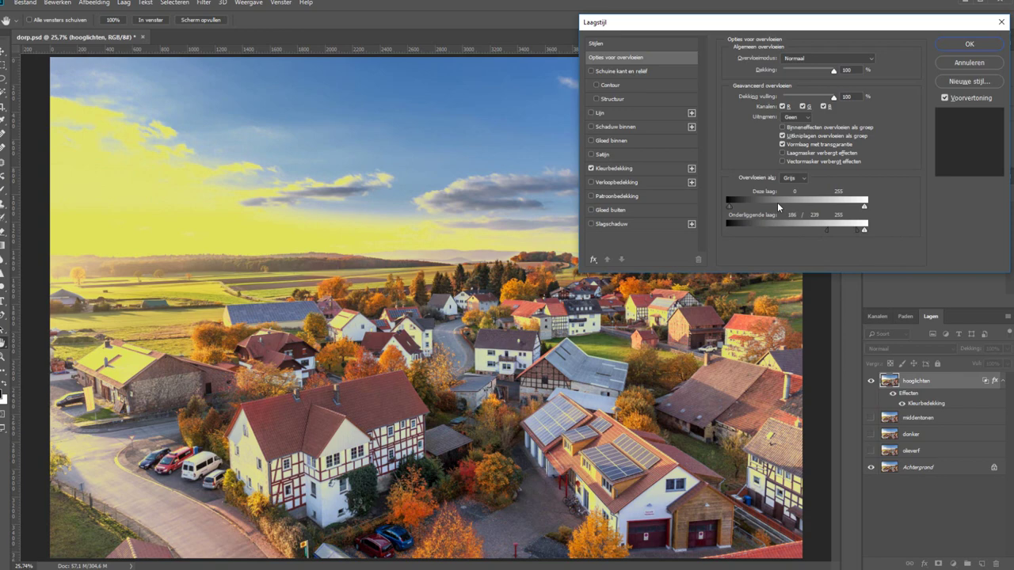
pyautogui.click(969, 44)
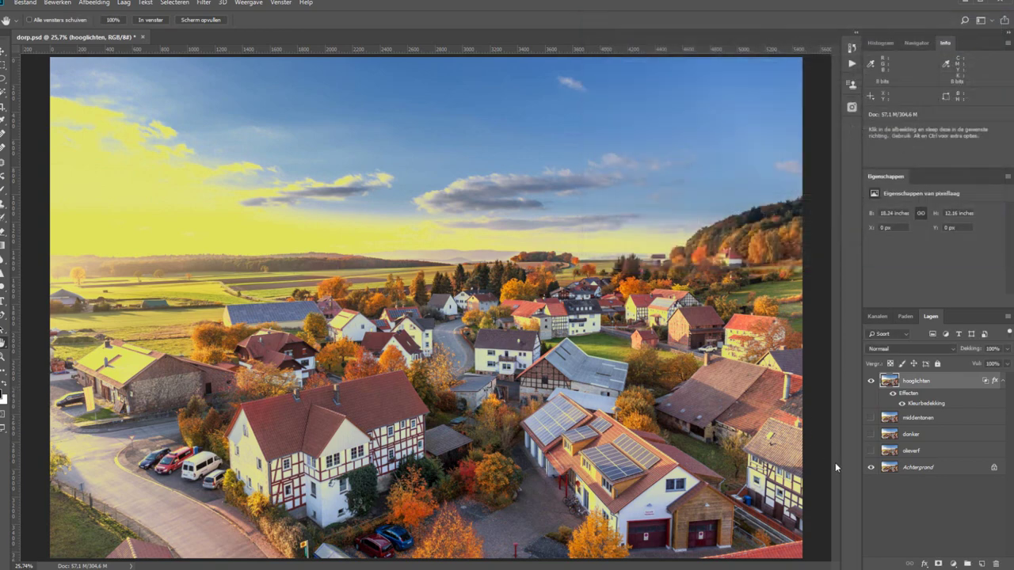
# Hide hooglichten, show middentonen and open its layer style.
pyautogui.click(871, 381)
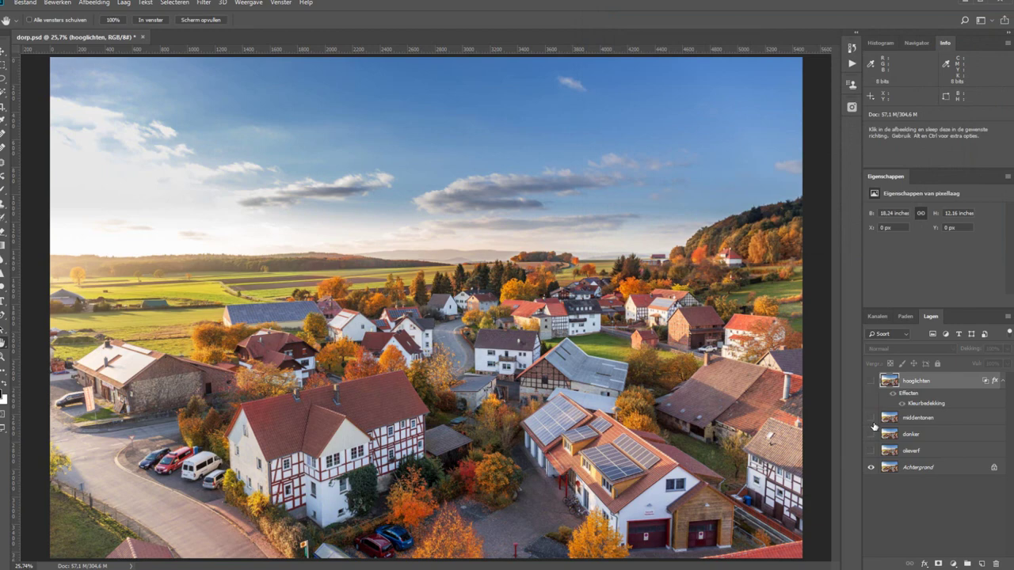
pyautogui.click(871, 418)
pyautogui.click(959, 422)
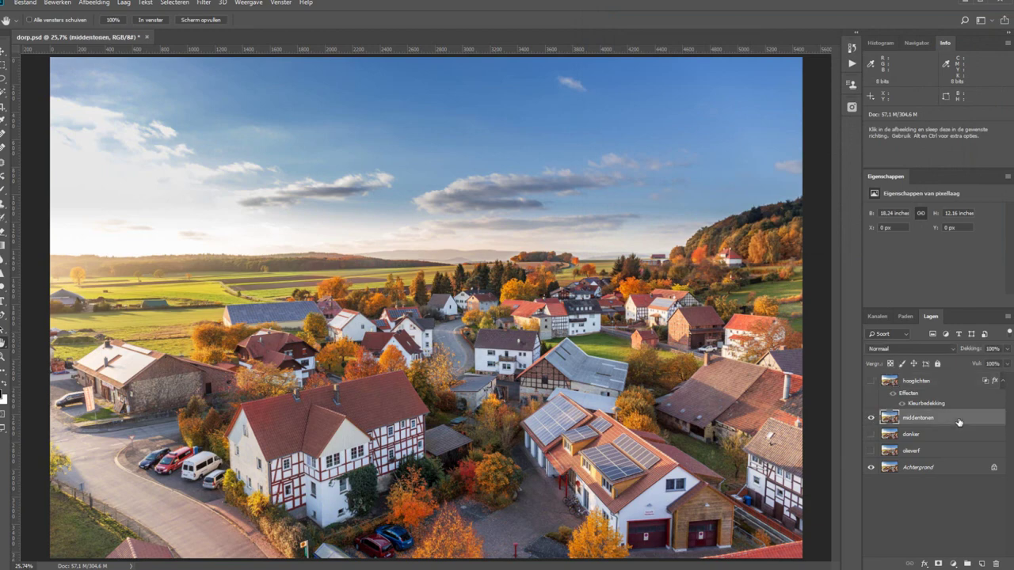
pyautogui.doubleClick(970, 419)
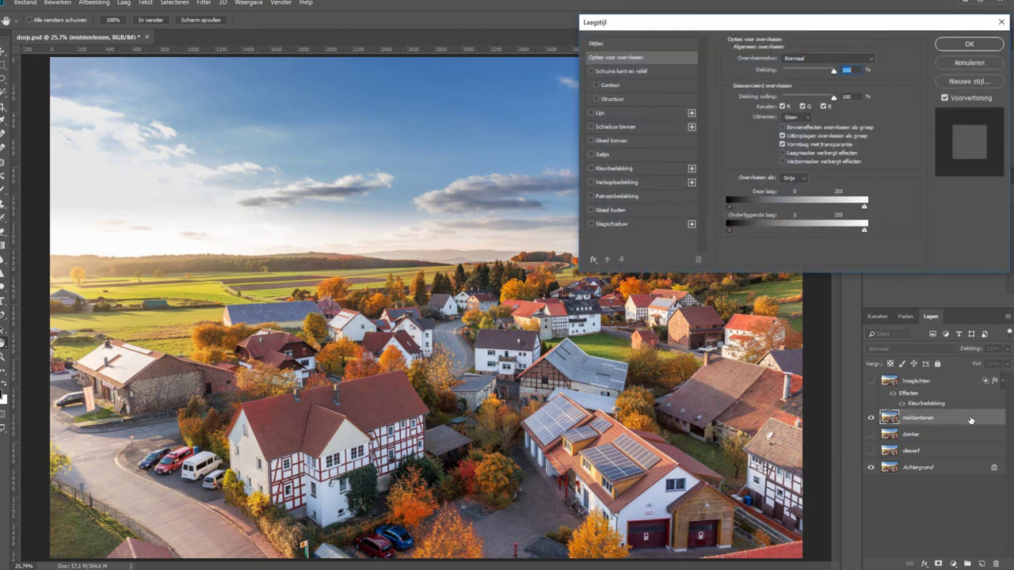
# Add a green (529e4a) Kleurbedekking colour overlay to middentonen.
pyautogui.click(591, 169)
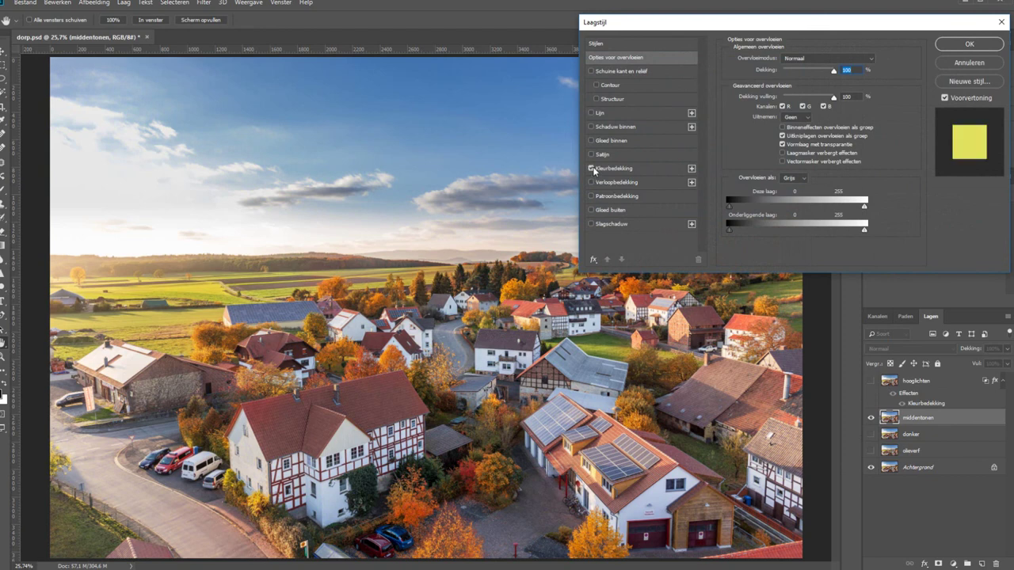
pyautogui.click(649, 167)
pyautogui.click(878, 65)
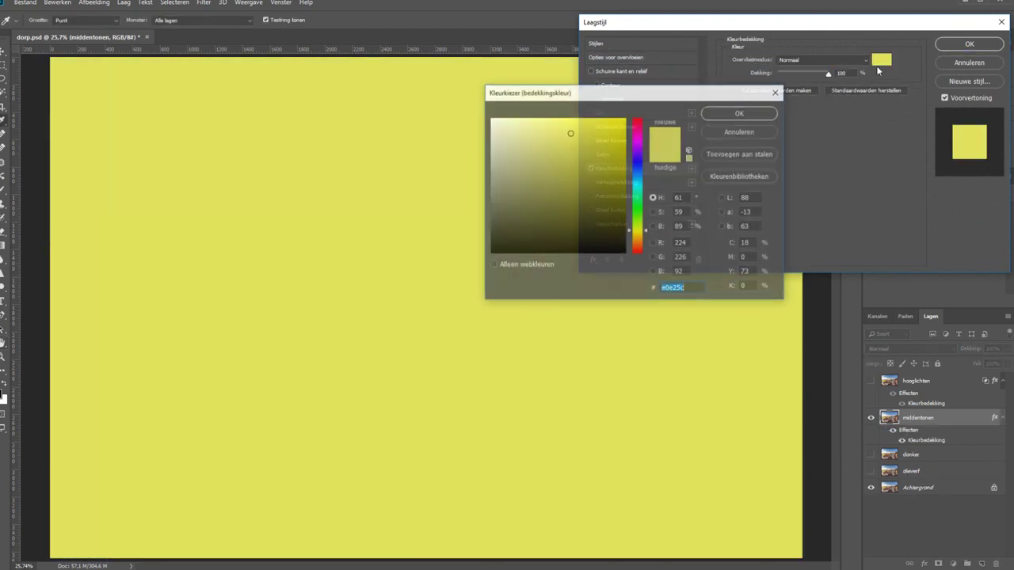
pyautogui.moveTo(639, 227); pyautogui.dragTo(639, 210)
pyautogui.click(565, 175)
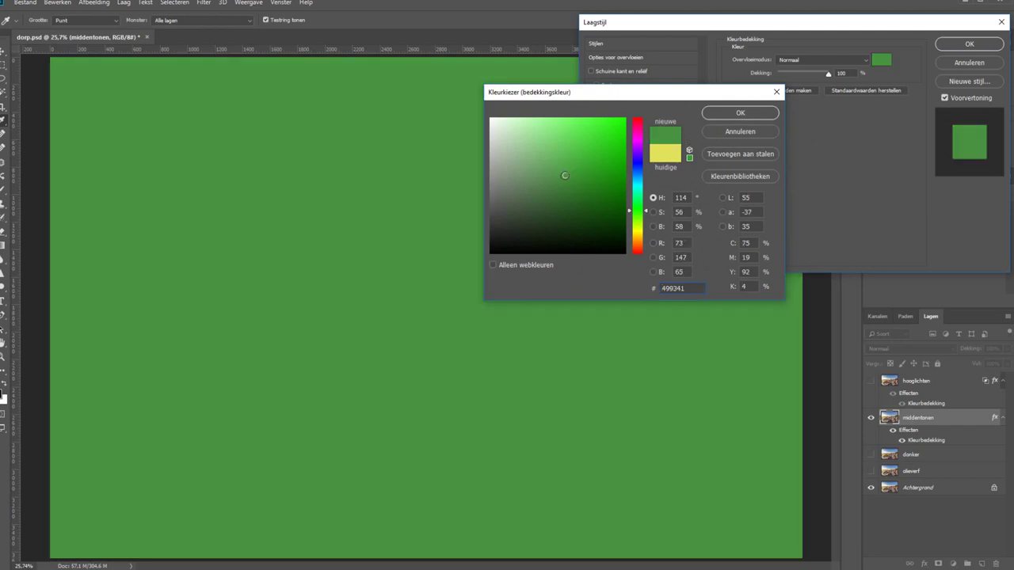
pyautogui.moveTo(566, 175); pyautogui.dragTo(562, 169)
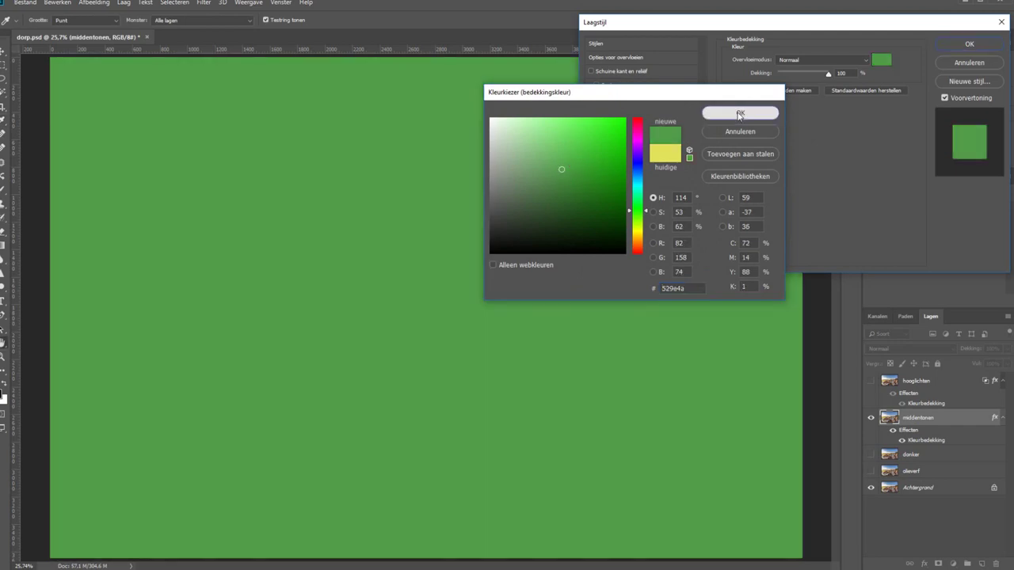
pyautogui.click(738, 114)
# Limit the green to midtones with Underlying Layer ranges 86/126 and 206/229, and apply.
pyautogui.click(654, 57)
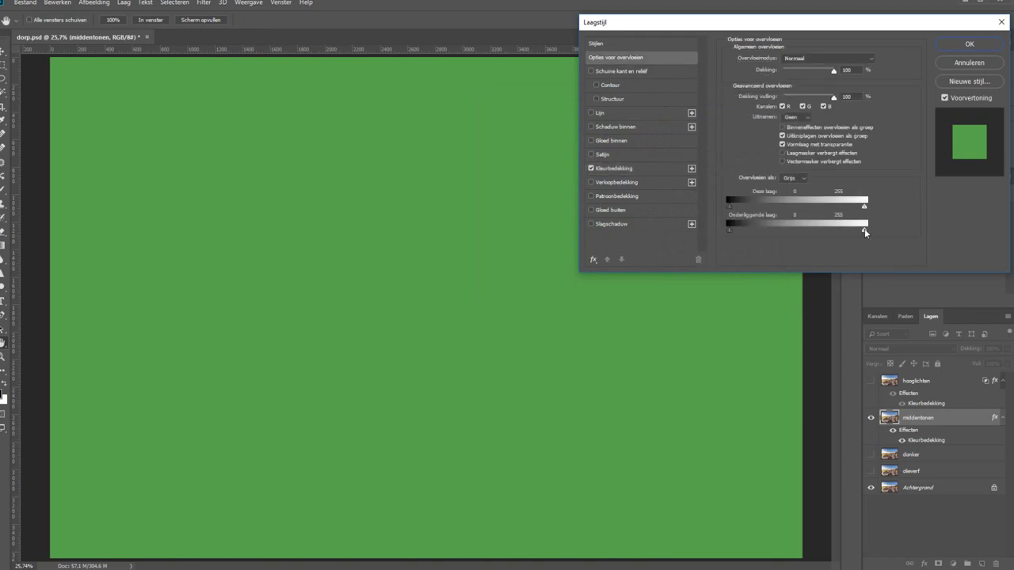
pyautogui.moveTo(864, 229)
pyautogui.mouseDown()
pyautogui.moveTo(841, 231)
pyautogui.moveTo(851, 233)
pyautogui.mouseUp()
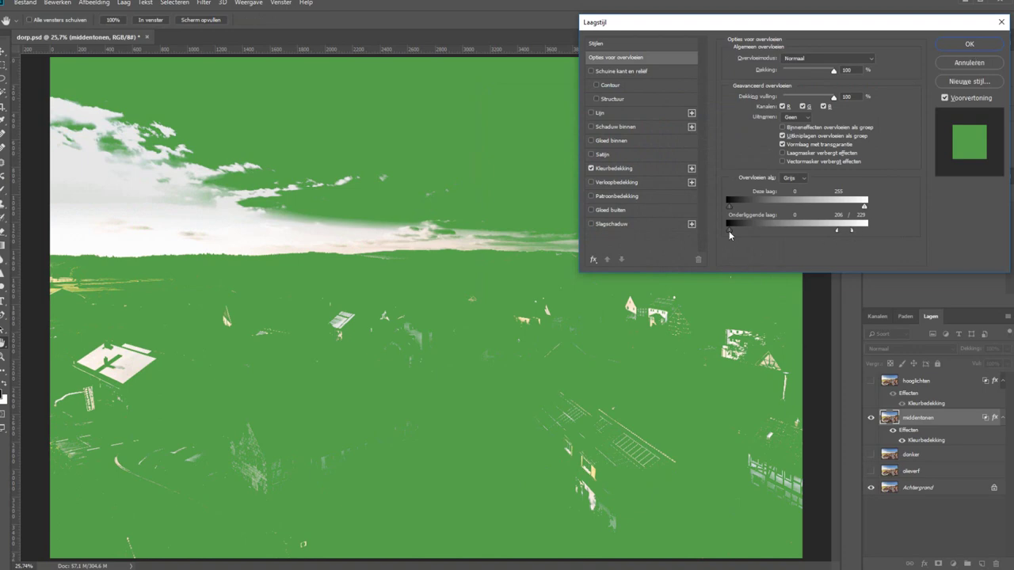
pyautogui.moveTo(729, 231); pyautogui.dragTo(790, 227)
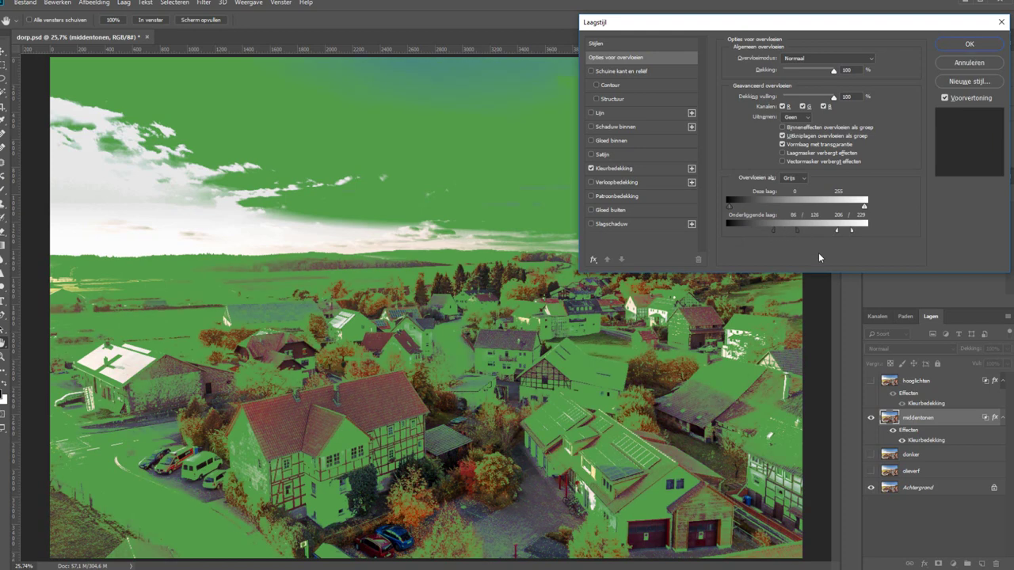
pyautogui.click(955, 45)
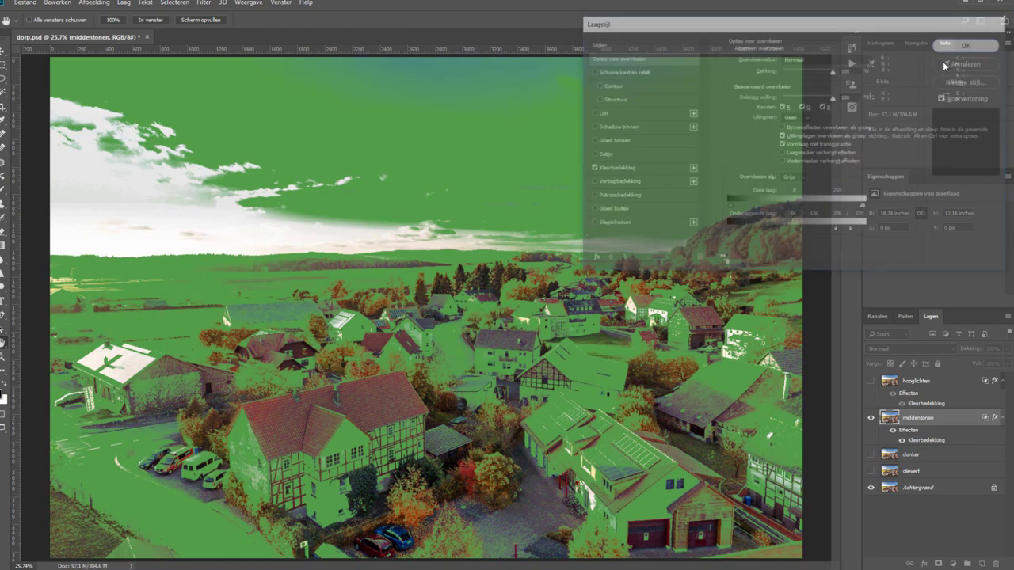
# Hide middentonen, show donker and give it a deep-blue Kleurbedekking overlay.
pyautogui.click(872, 420)
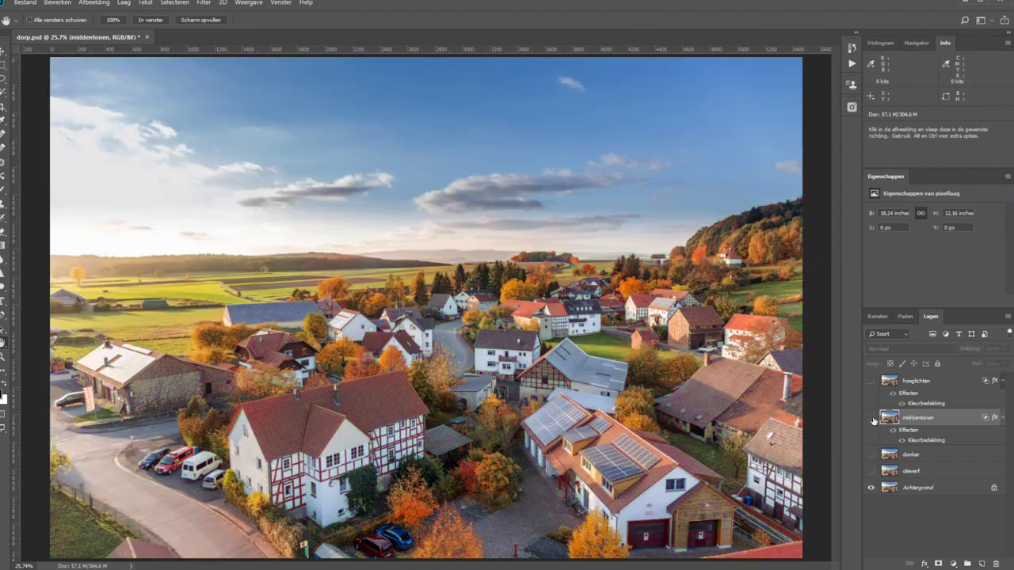
pyautogui.click(872, 460)
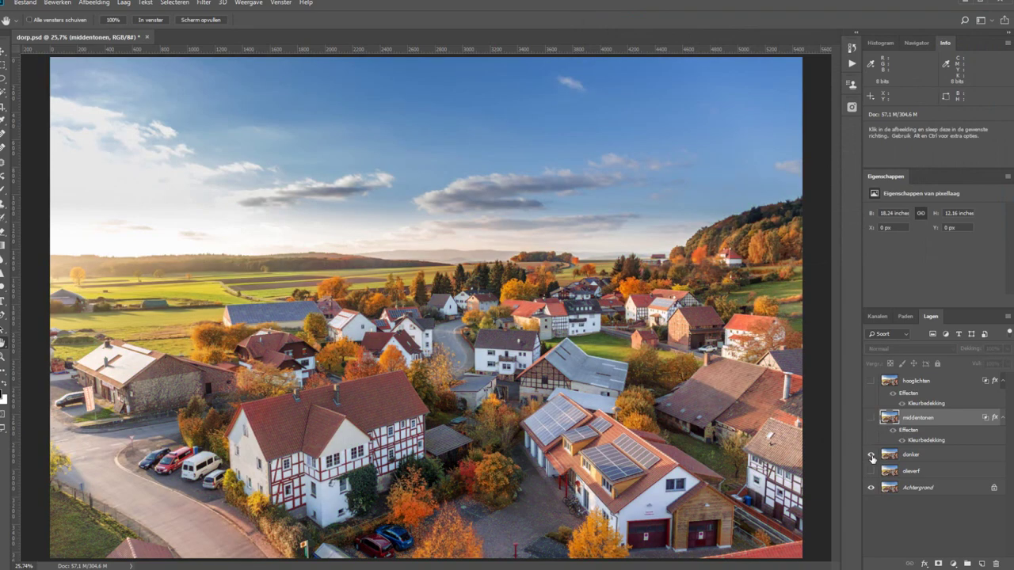
pyautogui.doubleClick(976, 457)
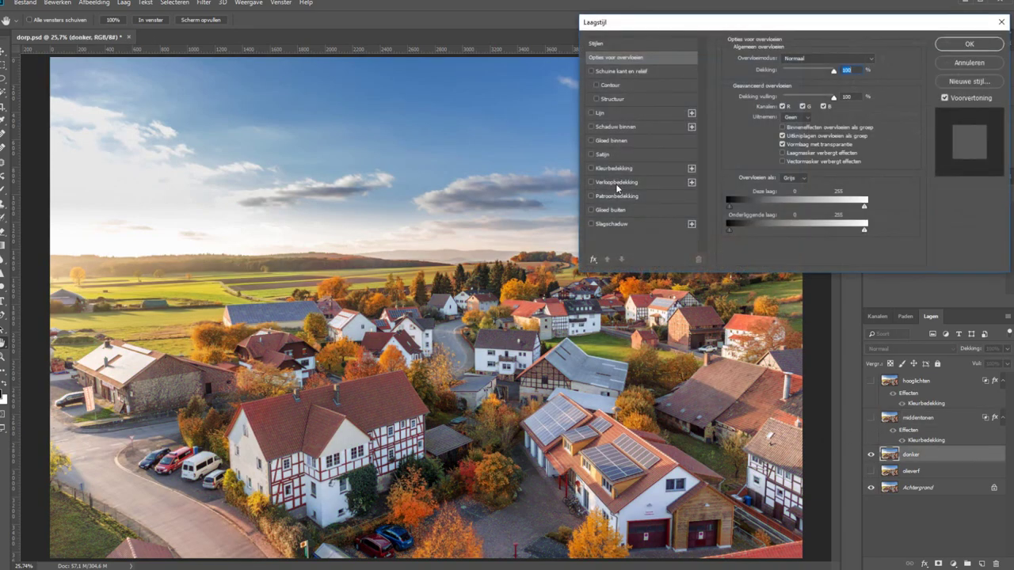
pyautogui.click(591, 168)
pyautogui.click(648, 169)
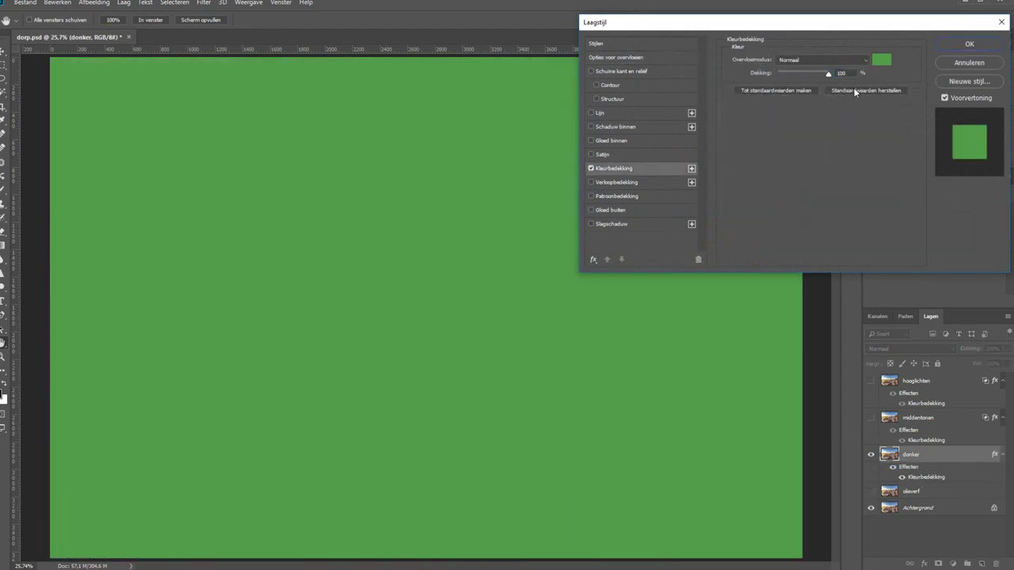
pyautogui.click(876, 62)
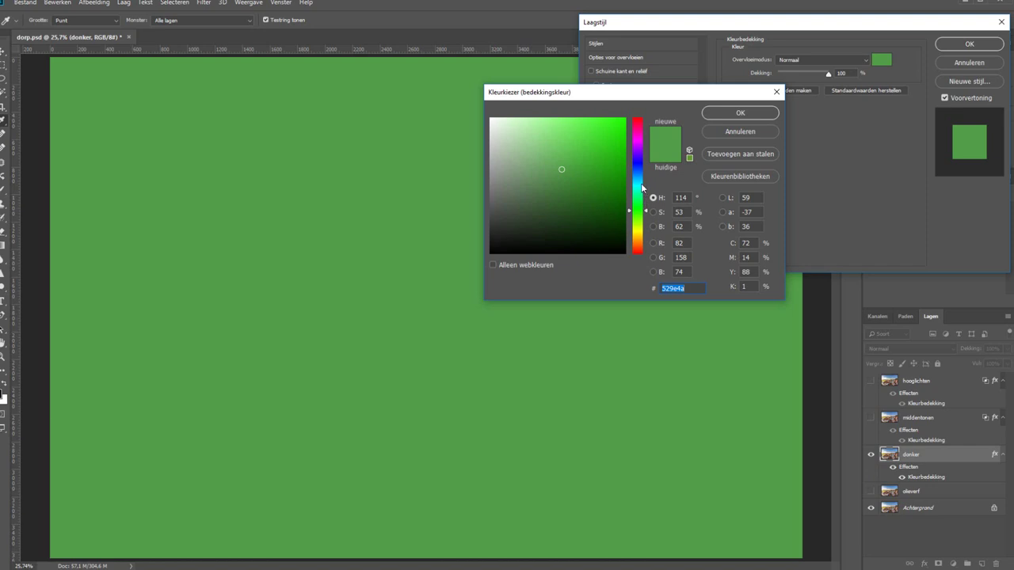
pyautogui.moveTo(644, 203); pyautogui.dragTo(646, 167)
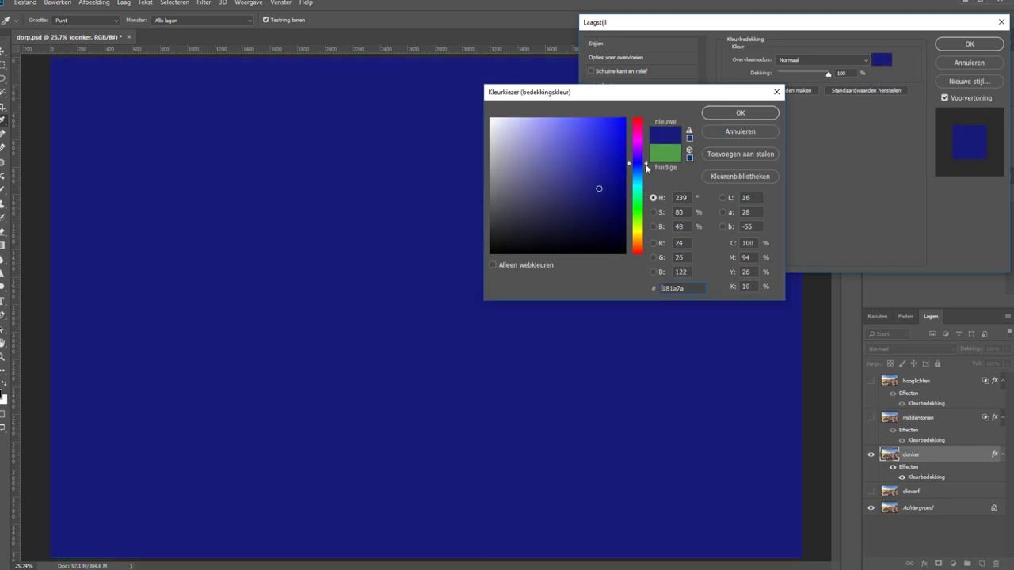
pyautogui.click(740, 113)
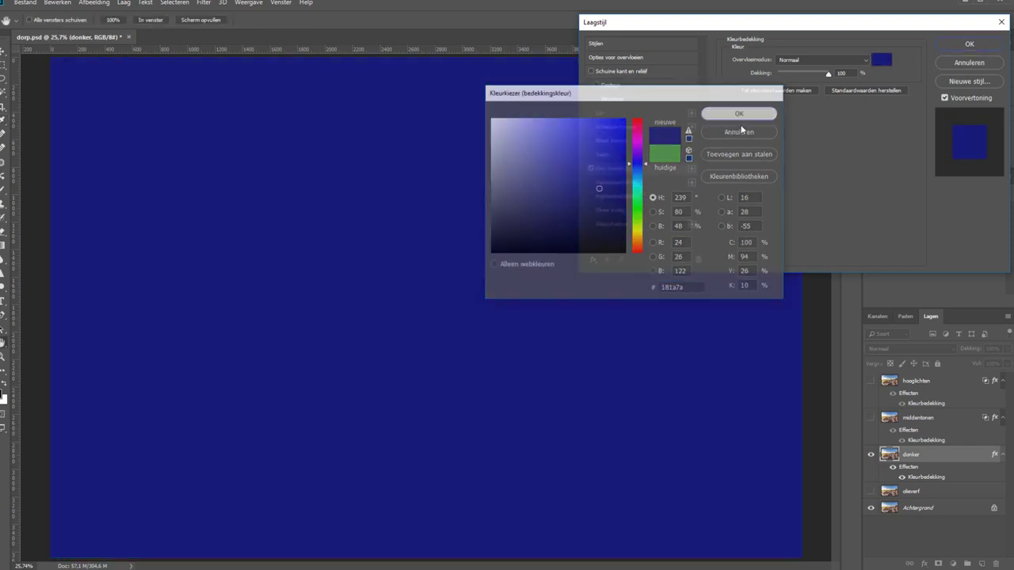
# Confine the blue to shadows with an Underlying Layer range of 80/101, and apply.
pyautogui.click(658, 57)
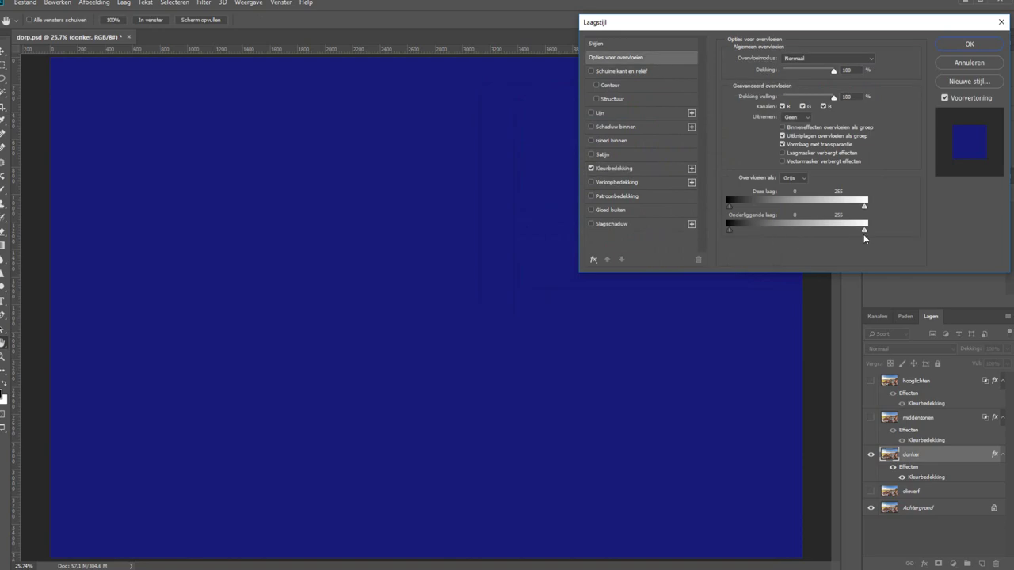
pyautogui.moveTo(865, 228); pyautogui.dragTo(777, 232)
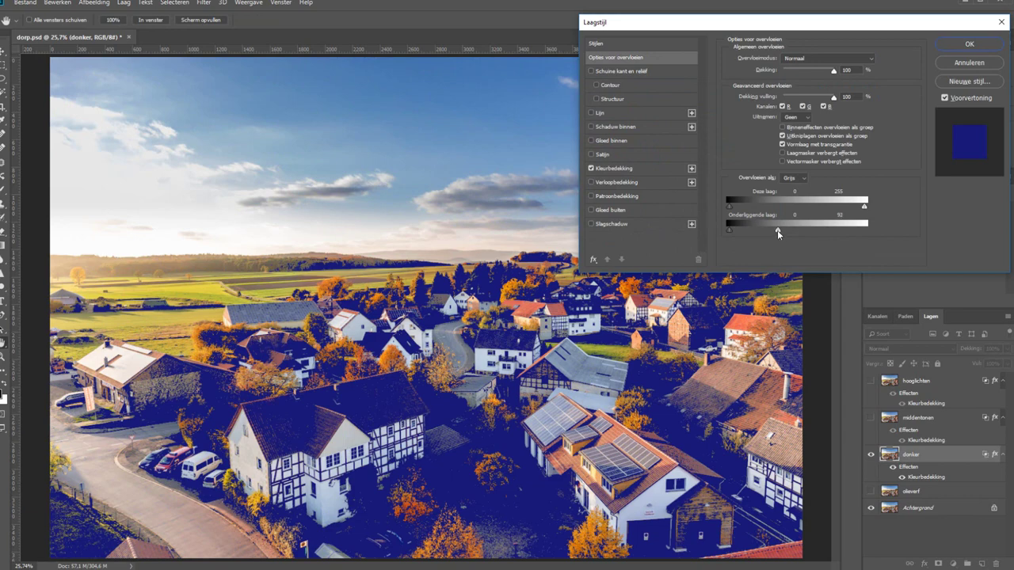
pyautogui.keyDown('alt'); pyautogui.click(777, 229); pyautogui.keyUp('alt')
pyautogui.moveTo(779, 229); pyautogui.dragTo(770, 230)
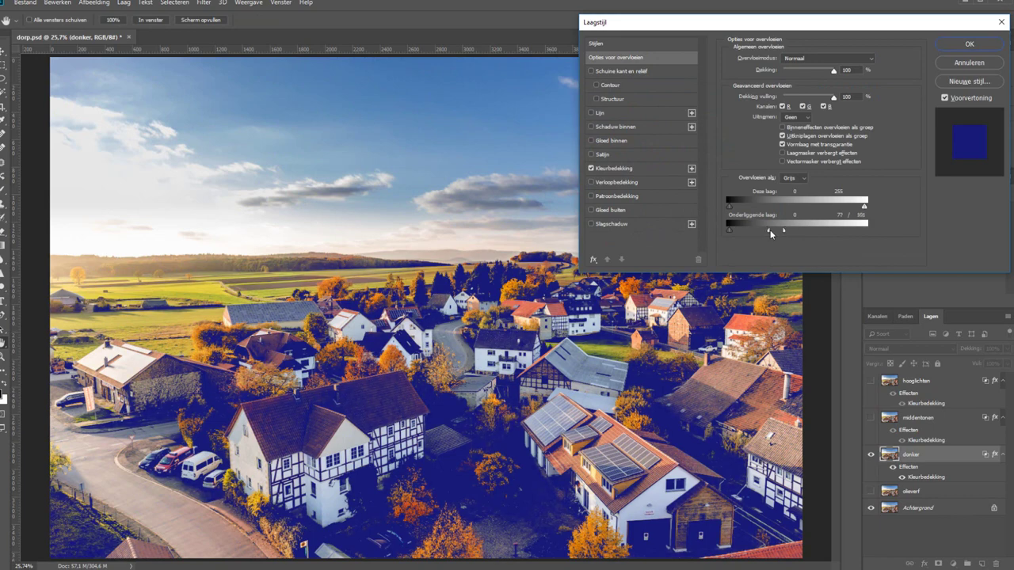
pyautogui.click(968, 44)
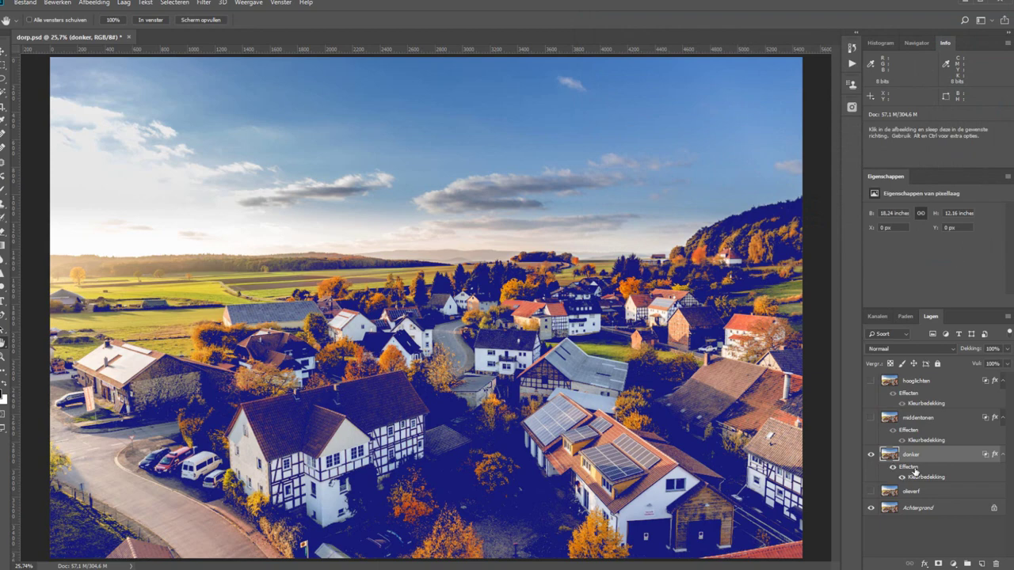
# Show middentonen and hooglichten, and limit hooglichten's yellow overlay to underlying range 136/173.
pyautogui.click(871, 417)
pyautogui.click(870, 381)
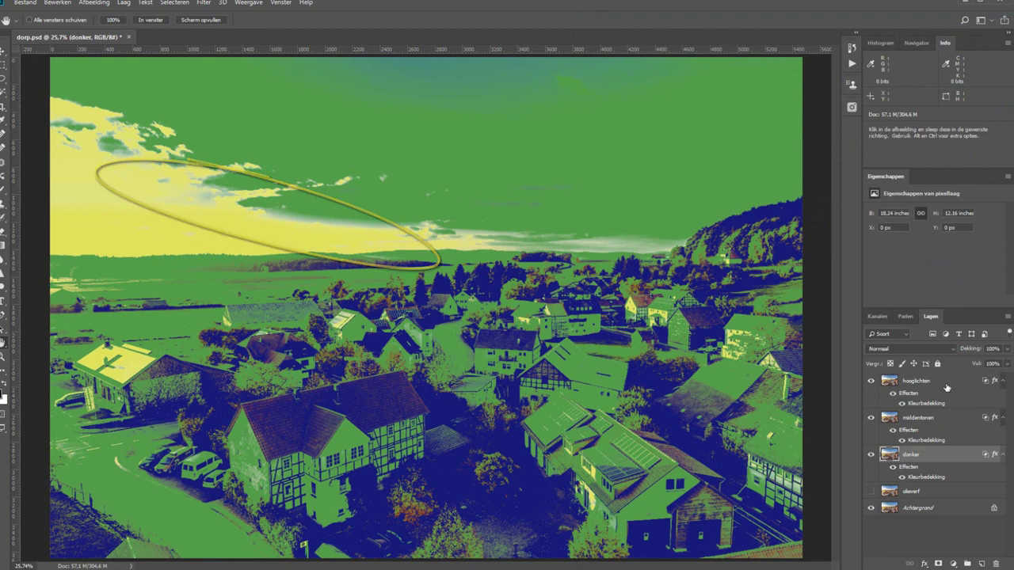
pyautogui.click(960, 383)
pyautogui.doubleClick(960, 383)
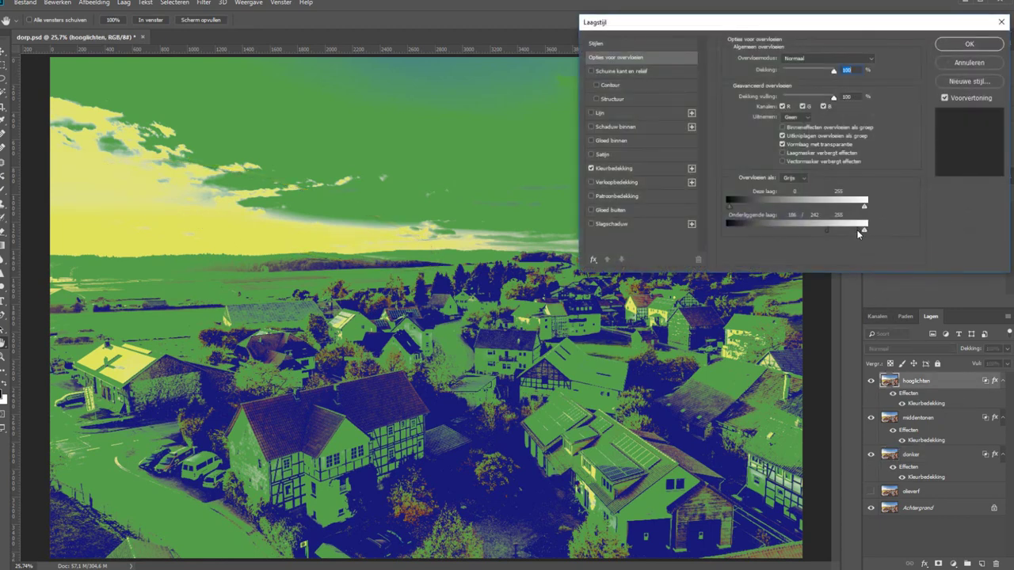
pyautogui.moveTo(859, 233)
pyautogui.mouseDown()
pyautogui.moveTo(799, 231)
pyautogui.moveTo(821, 229)
pyautogui.mouseUp()
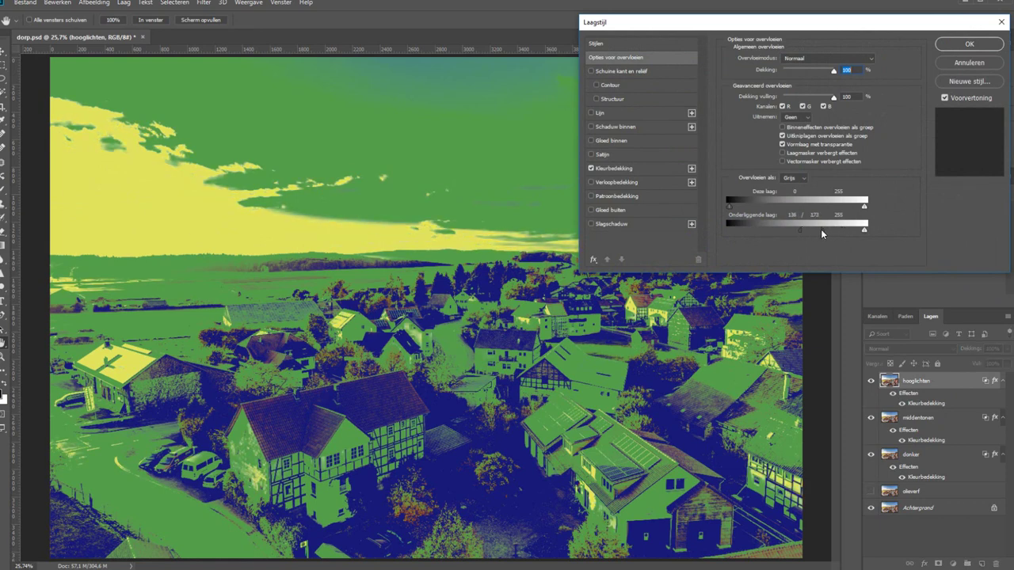
pyautogui.click(958, 49)
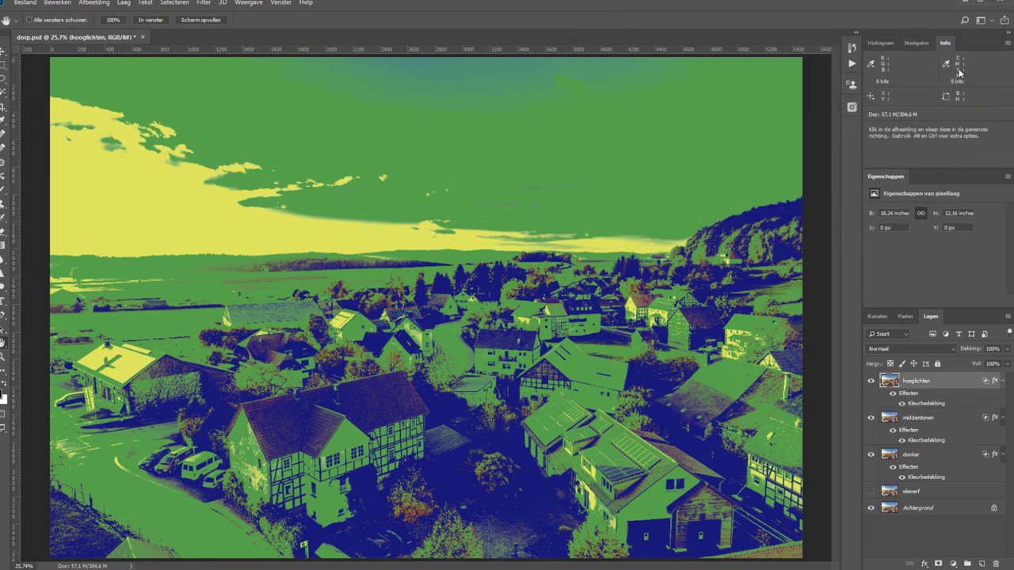
pyautogui.doubleClick(954, 418)
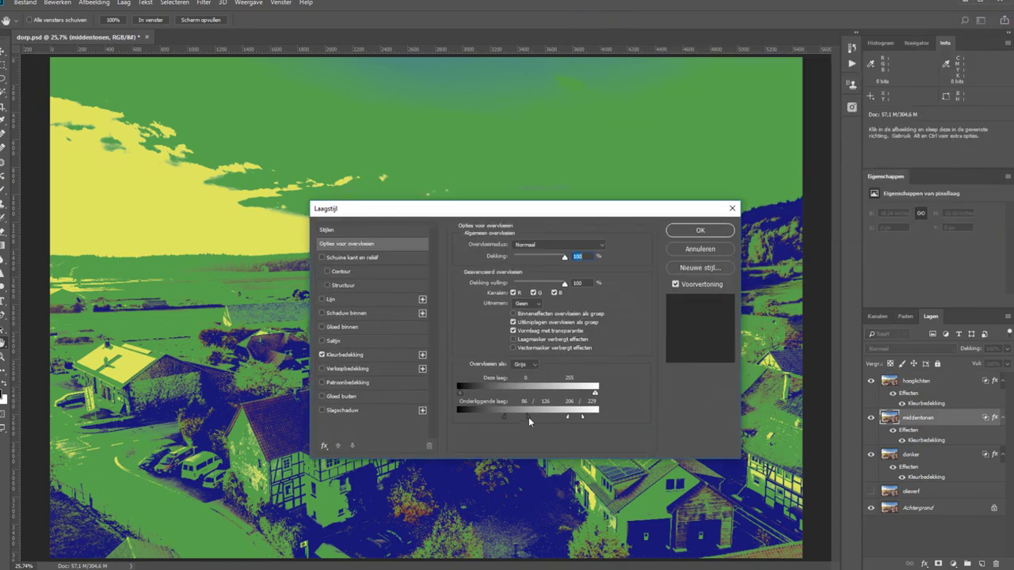
# Limit middentonen's green overlay to midtones and switch off all three Kleurbedekking effects.
pyautogui.moveTo(528, 416); pyautogui.dragTo(572, 415)
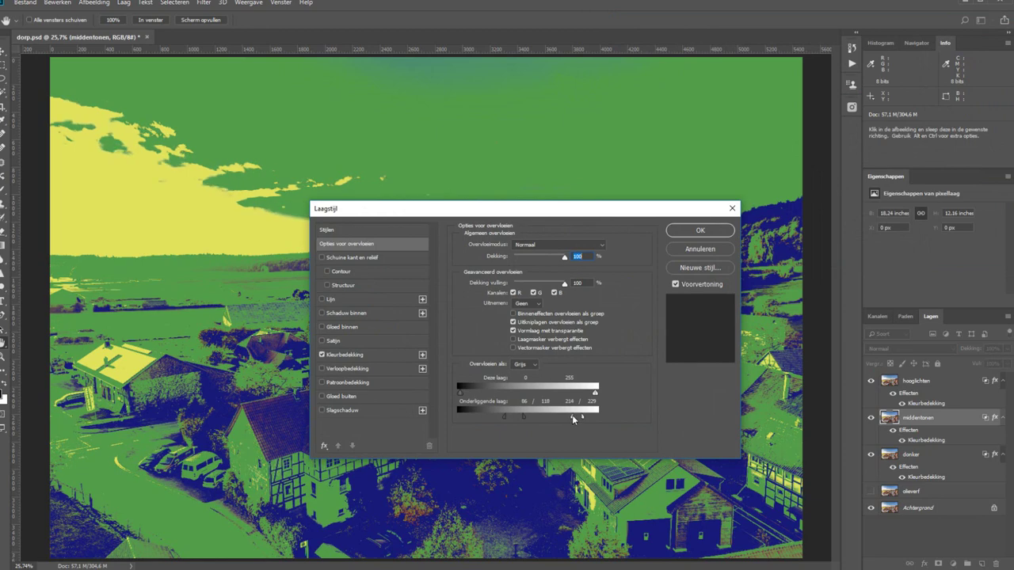
pyautogui.click(700, 230)
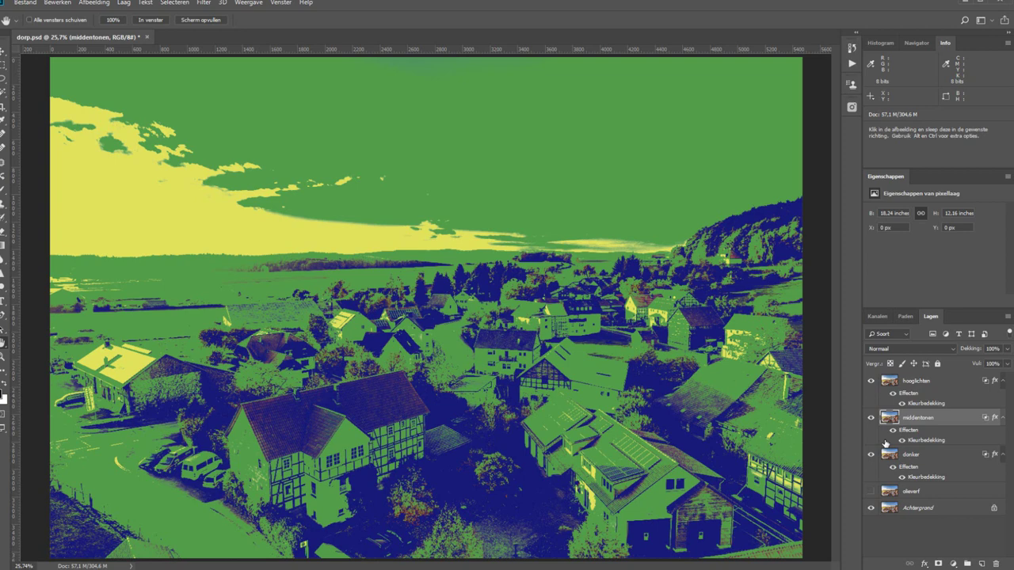
pyautogui.click(902, 403)
pyautogui.click(902, 441)
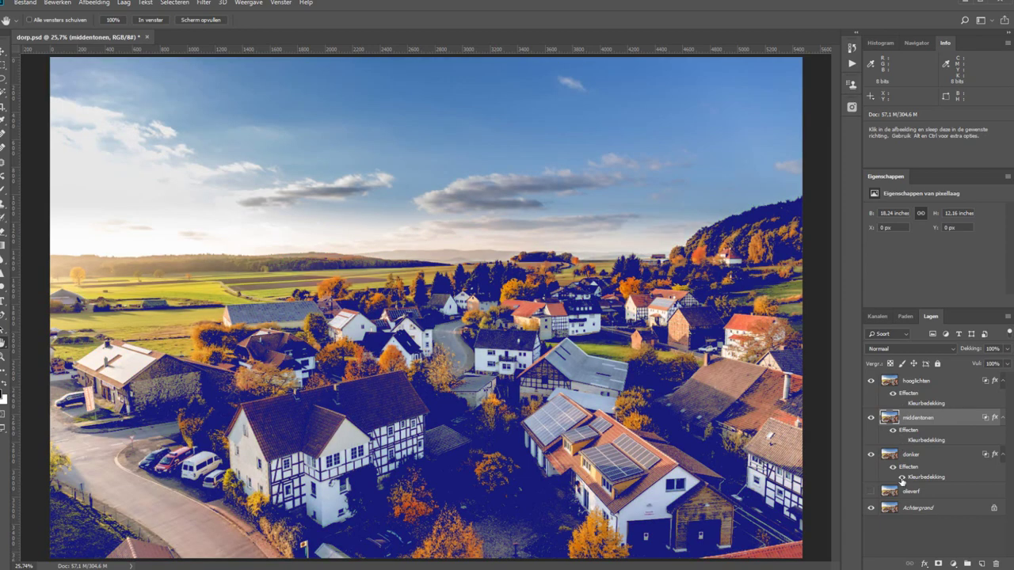
pyautogui.click(901, 477)
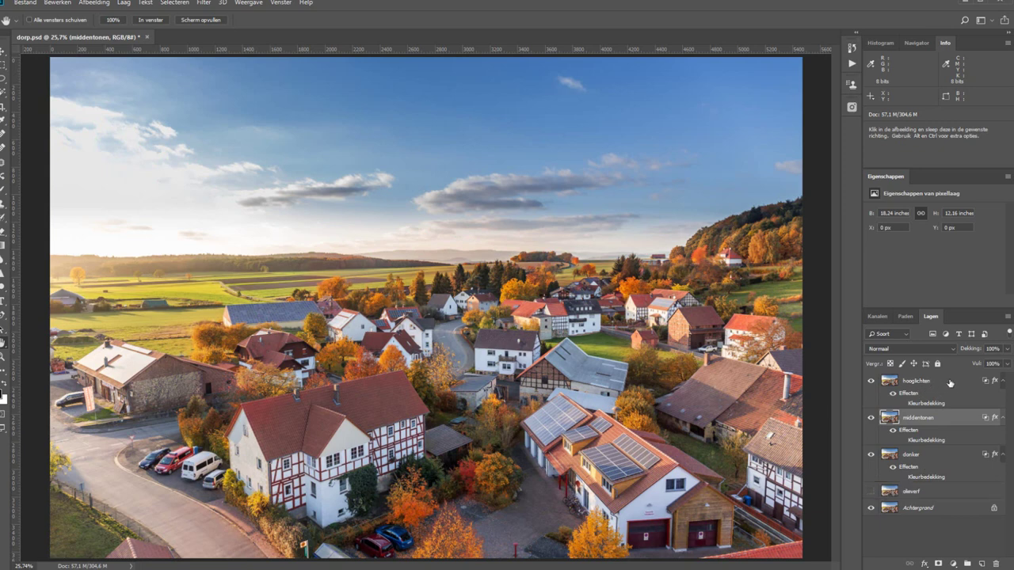
pyautogui.click(959, 383)
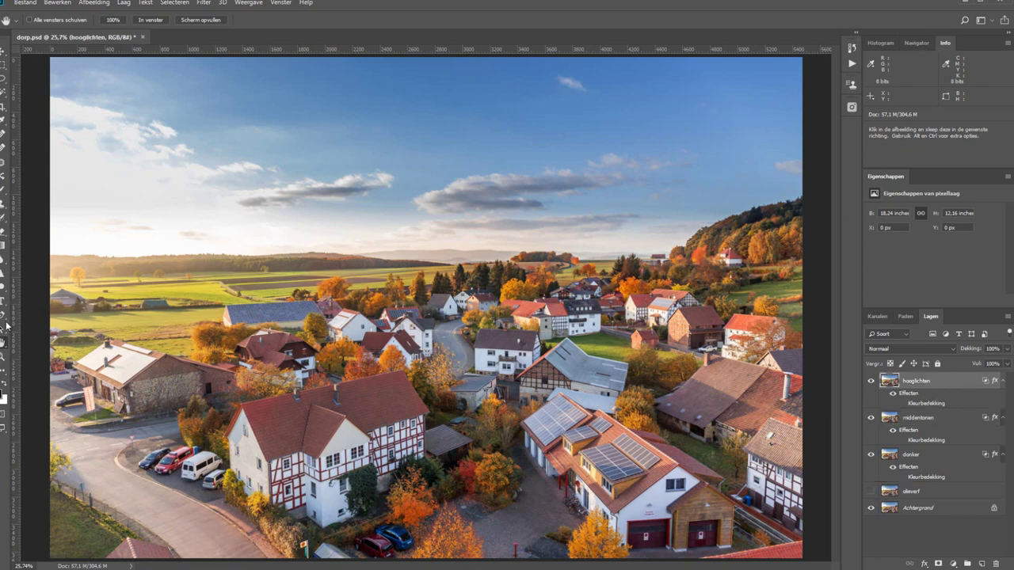
pyautogui.click(6, 356)
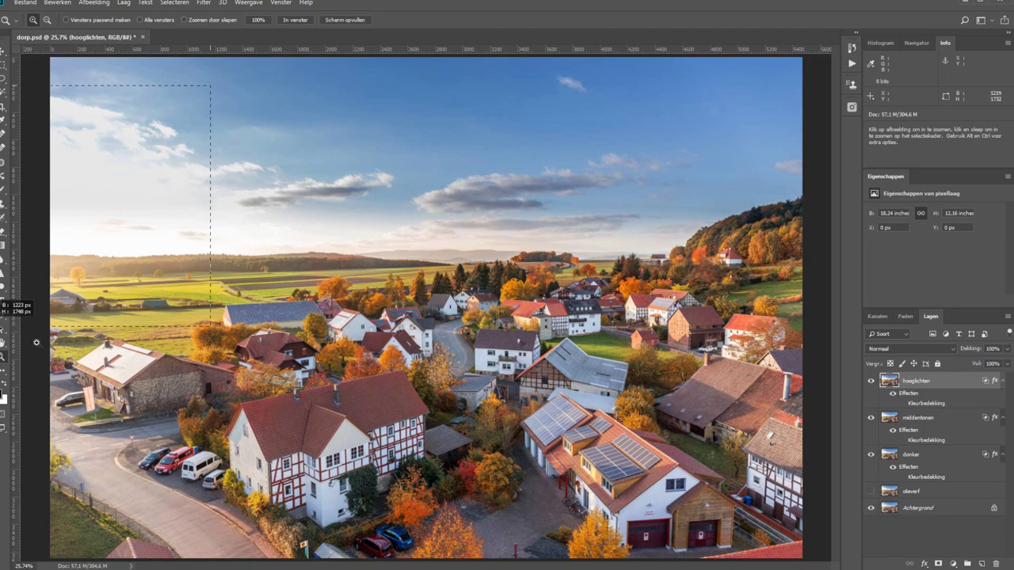
# Zoom in on the village and bring up the Olieverf filter for hooglichten.
pyautogui.moveTo(209, 87); pyautogui.dragTo(11, 338)
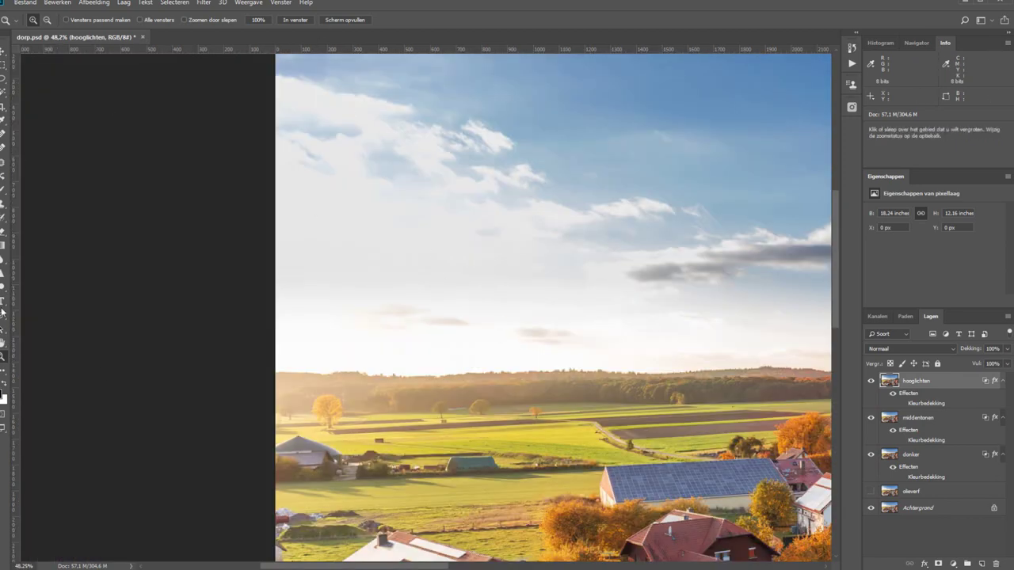
pyautogui.click(5, 342)
pyautogui.moveTo(470, 364); pyautogui.dragTo(289, 270)
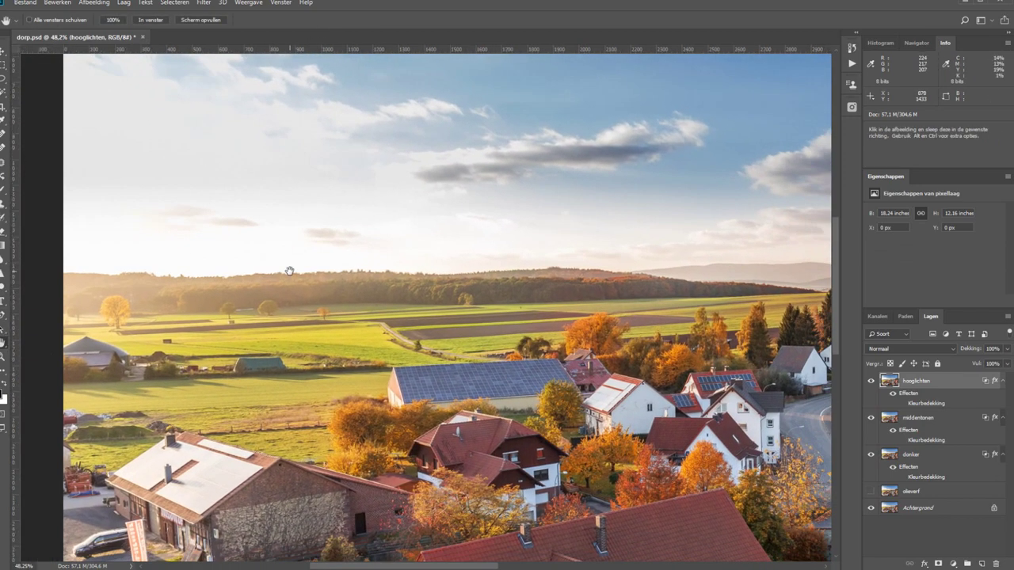
pyautogui.click(204, 2)
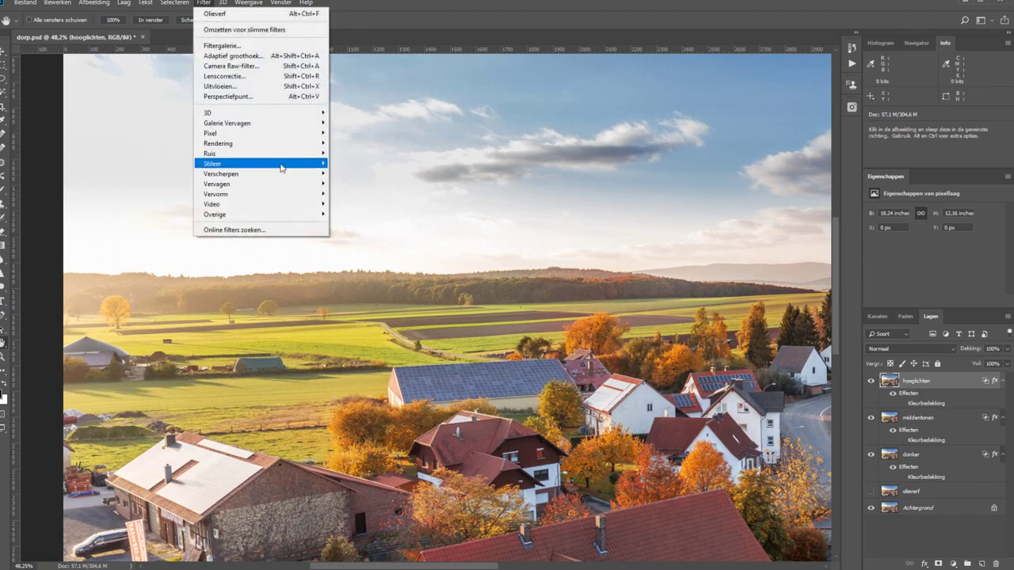
pyautogui.moveTo(261, 163)
pyautogui.click(348, 183)
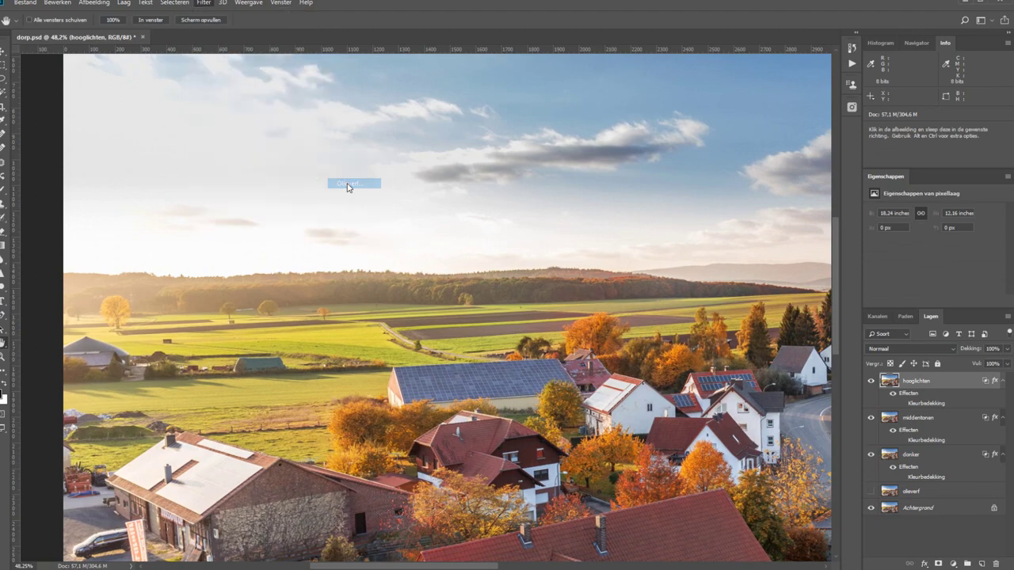
pyautogui.moveTo(272, 139)
pyautogui.mouseDown()
pyautogui.moveTo(577, 106)
pyautogui.moveTo(591, 121)
pyautogui.mouseUp()
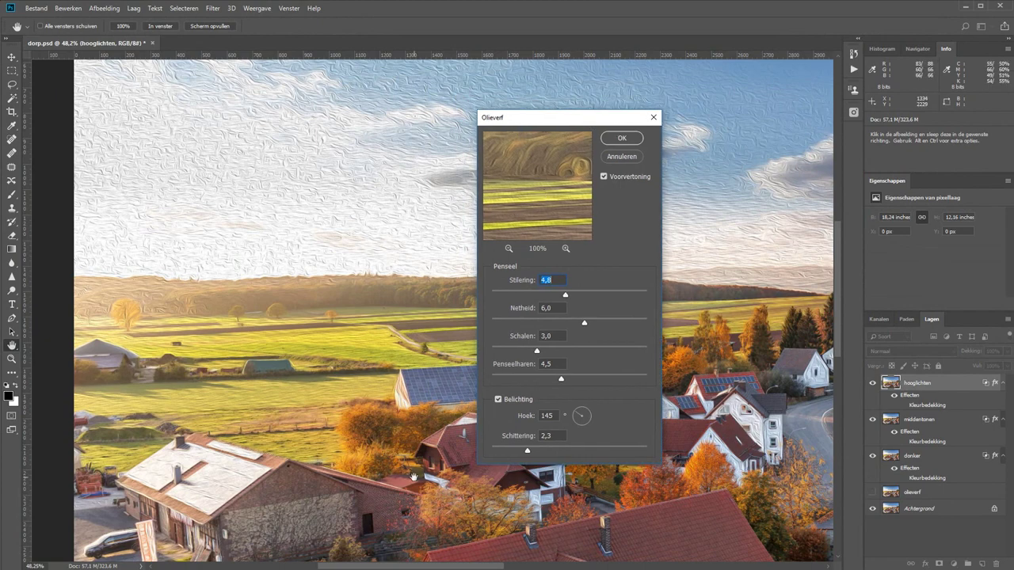
# Apply Olieverf with Stilering 7,5, Netheid 6,5, Penseelharen 2,6 and Schittering 1,3.
pyautogui.moveTo(385, 459); pyautogui.dragTo(125, 90)
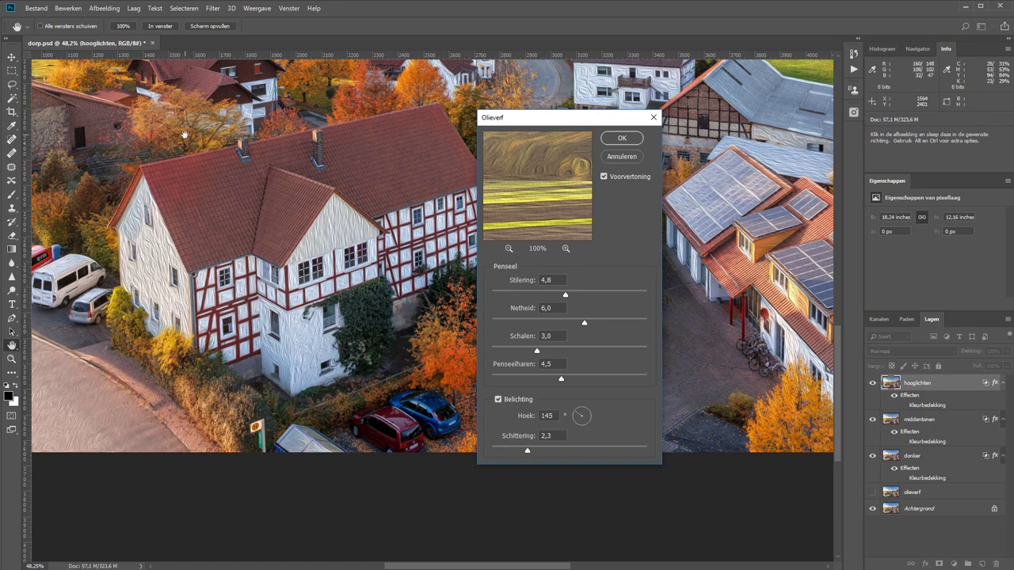
pyautogui.moveTo(183, 134); pyautogui.dragTo(586, 350)
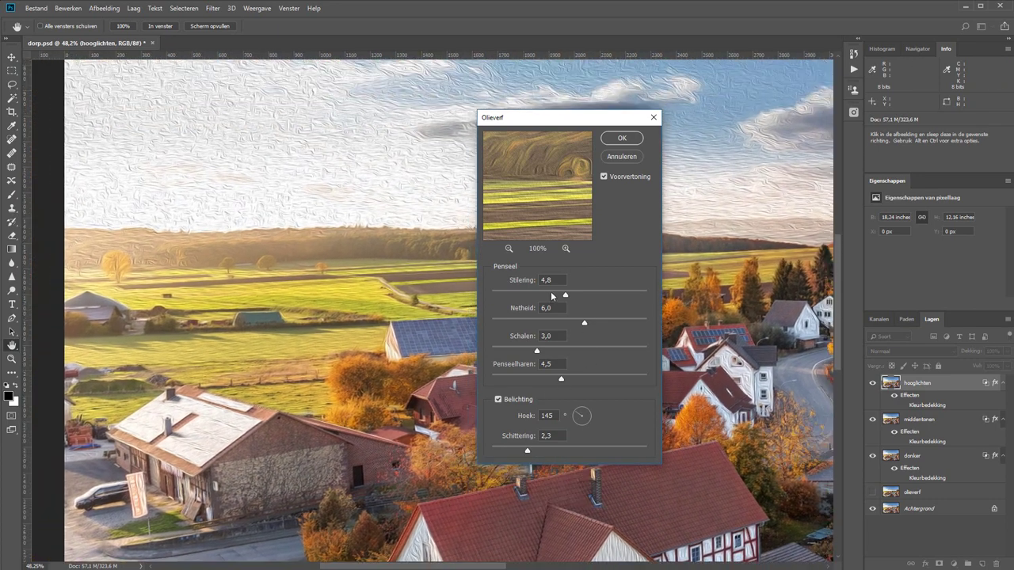
pyautogui.moveTo(552, 296); pyautogui.dragTo(545, 296)
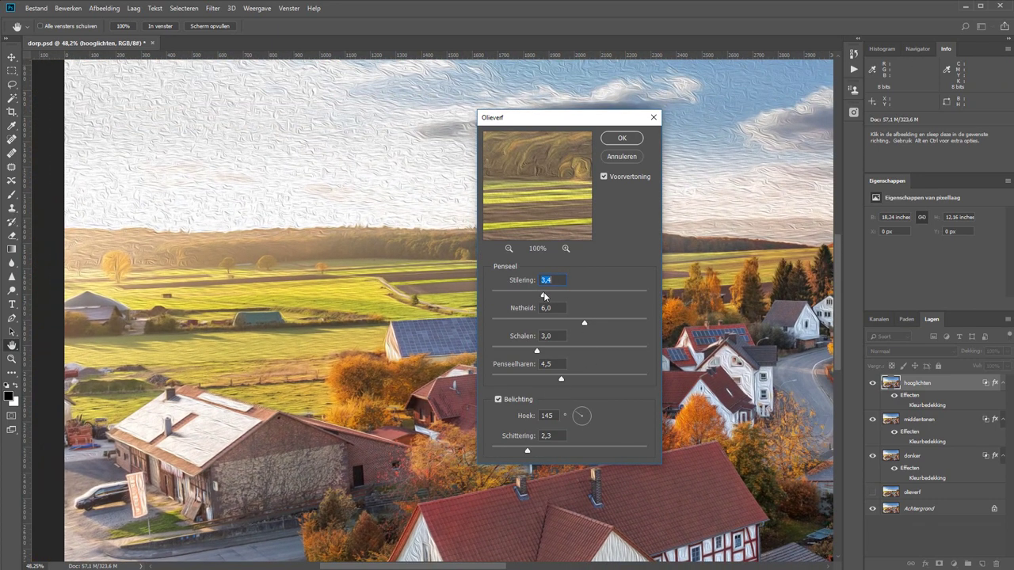
pyautogui.moveTo(570, 322); pyautogui.dragTo(579, 324)
pyautogui.moveTo(561, 378); pyautogui.dragTo(532, 379)
pyautogui.moveTo(527, 451); pyautogui.dragTo(502, 451)
pyautogui.moveTo(543, 295); pyautogui.dragTo(586, 293)
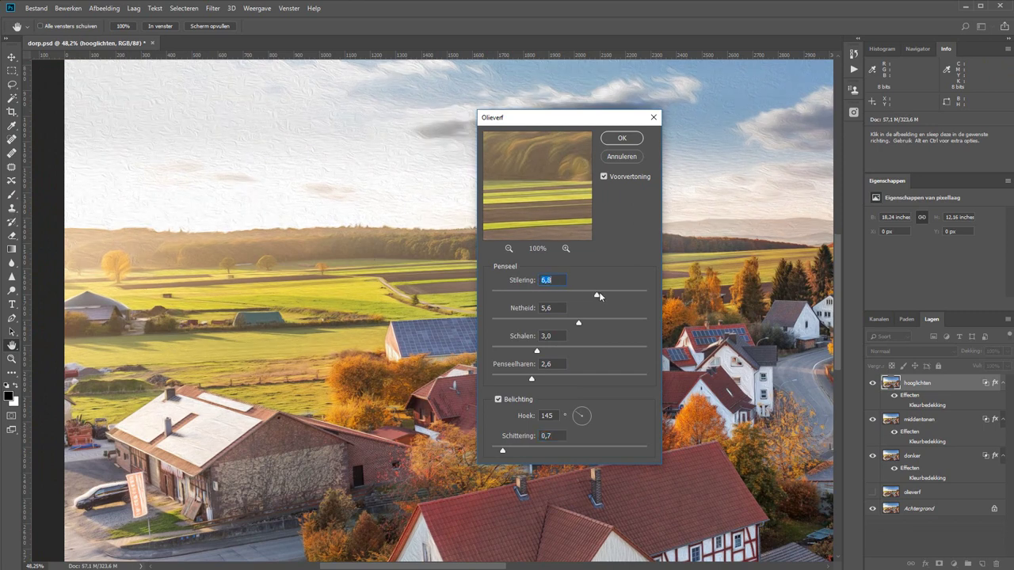
pyautogui.moveTo(601, 295)
pyautogui.mouseDown()
pyautogui.moveTo(593, 320)
pyautogui.moveTo(610, 294)
pyautogui.mouseUp()
pyautogui.moveTo(510, 452); pyautogui.dragTo(512, 452)
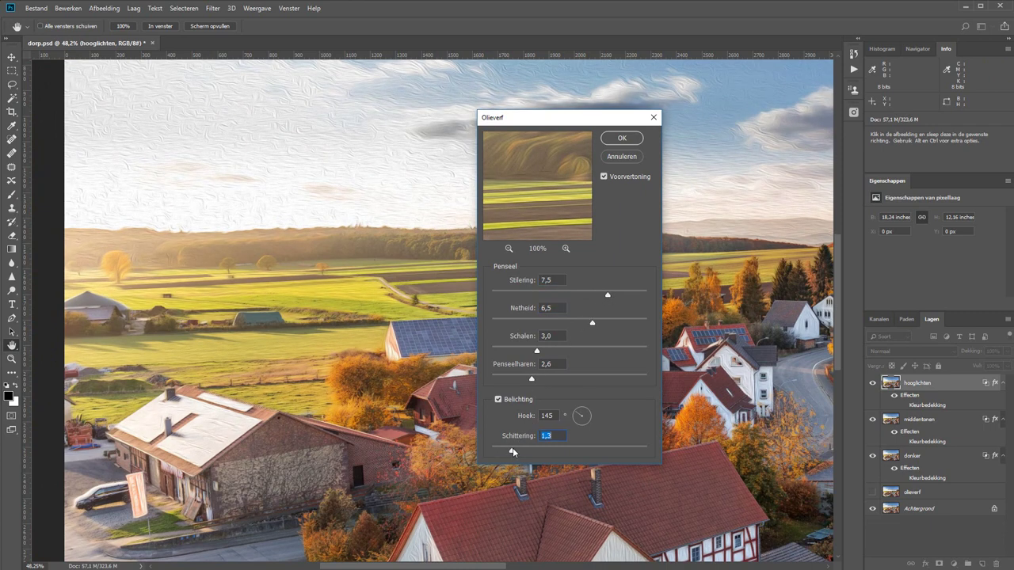
pyautogui.click(622, 137)
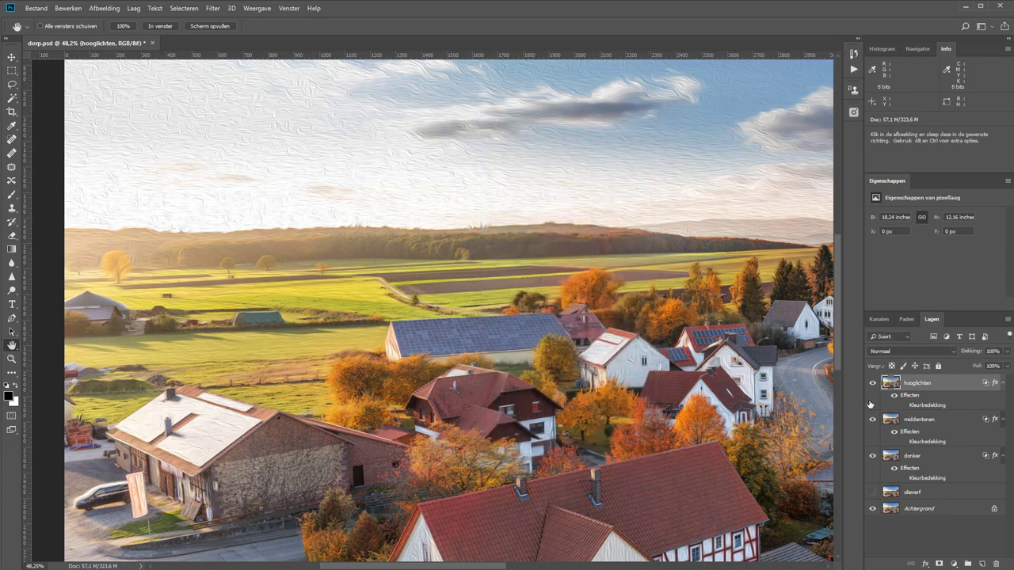
# Hide middentonen and donker, and inspect the painted hooglichten layer with its yellow overlay briefly on.
pyautogui.moveTo(872, 456); pyautogui.dragTo(872, 419)
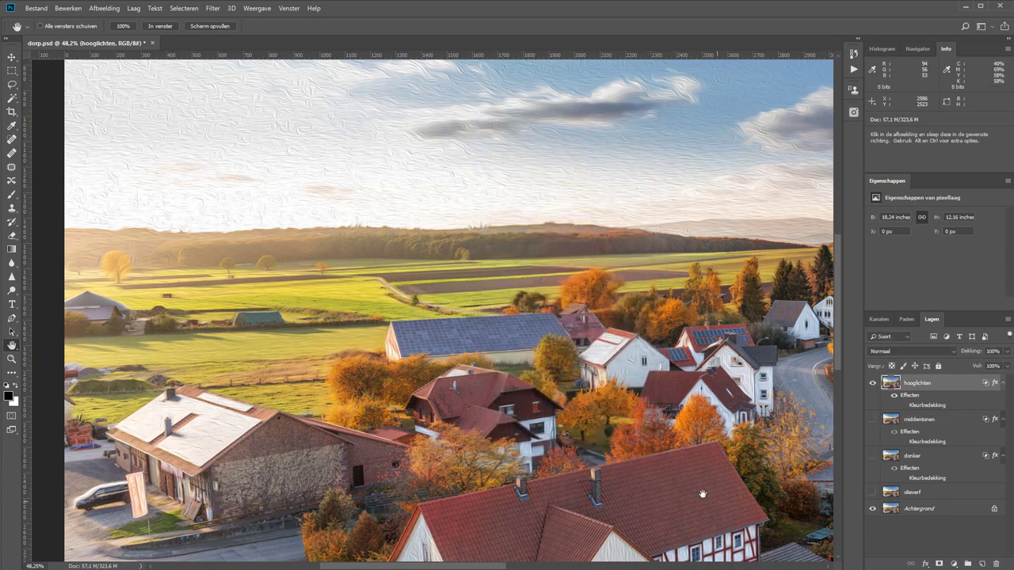
pyautogui.scroll(-2, 567, 373)
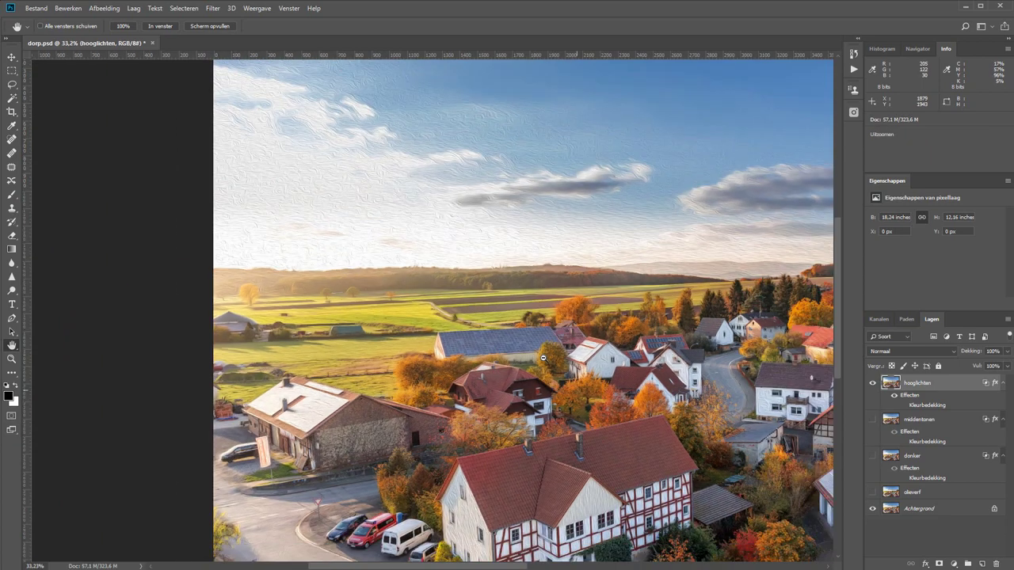
pyautogui.moveTo(611, 503); pyautogui.dragTo(526, 334)
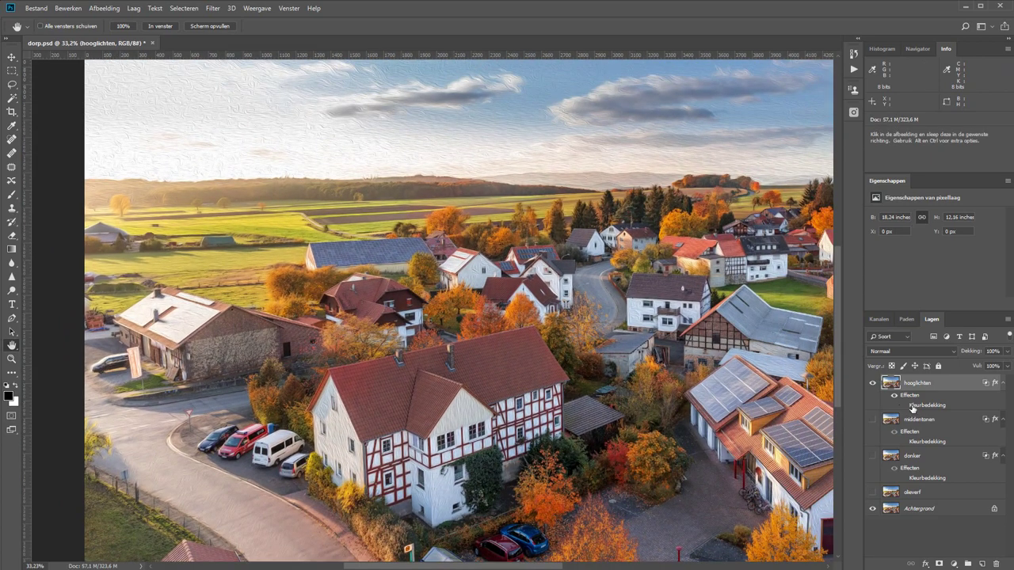
pyautogui.click(904, 405)
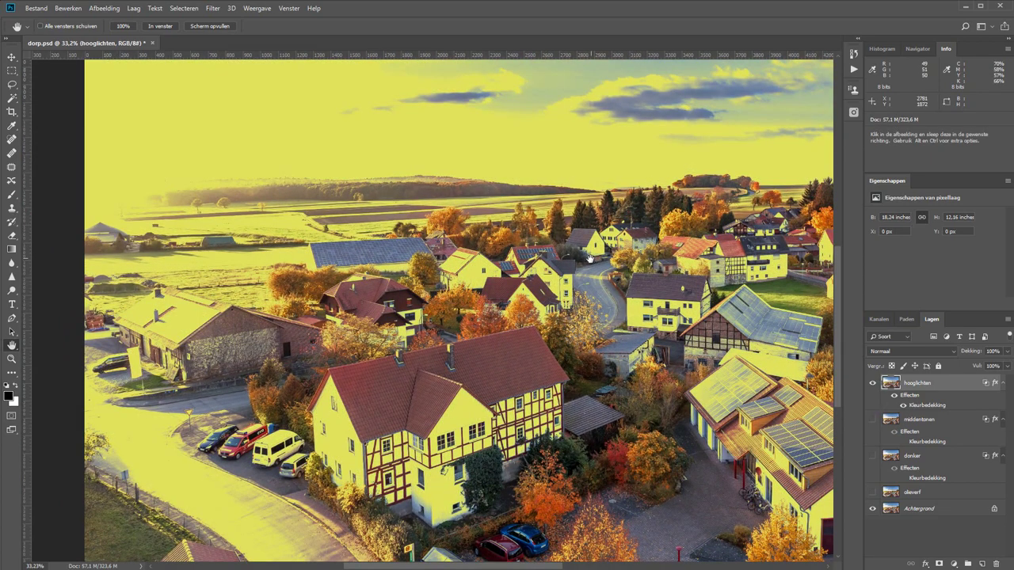
pyautogui.press('z')
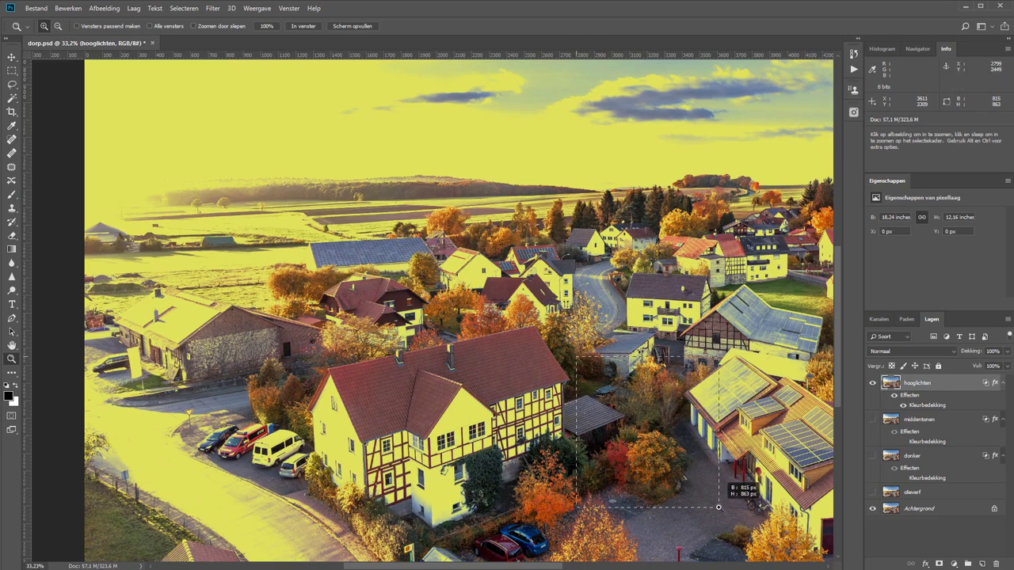
pyautogui.moveTo(597, 390); pyautogui.dragTo(737, 485)
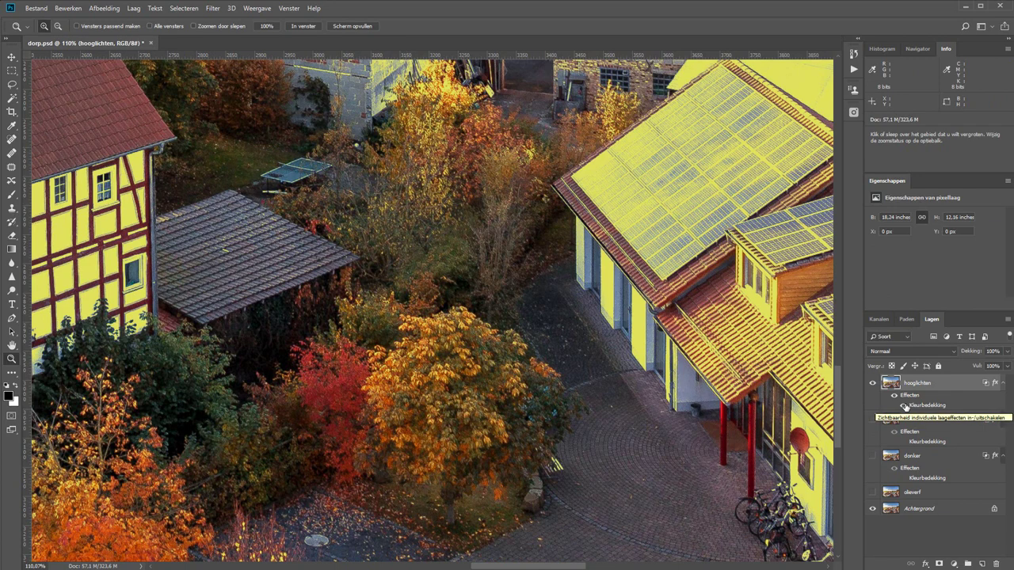
pyautogui.click(905, 406)
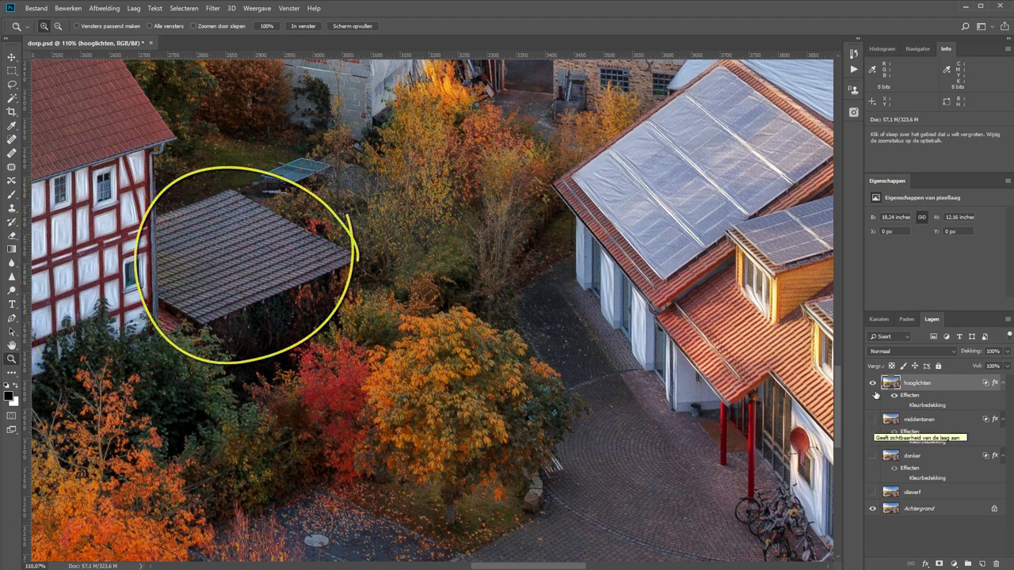
# Hide hooglichten and show middentonen, previewing its green overlay before switching it off.
pyautogui.click(872, 419)
pyautogui.click(872, 383)
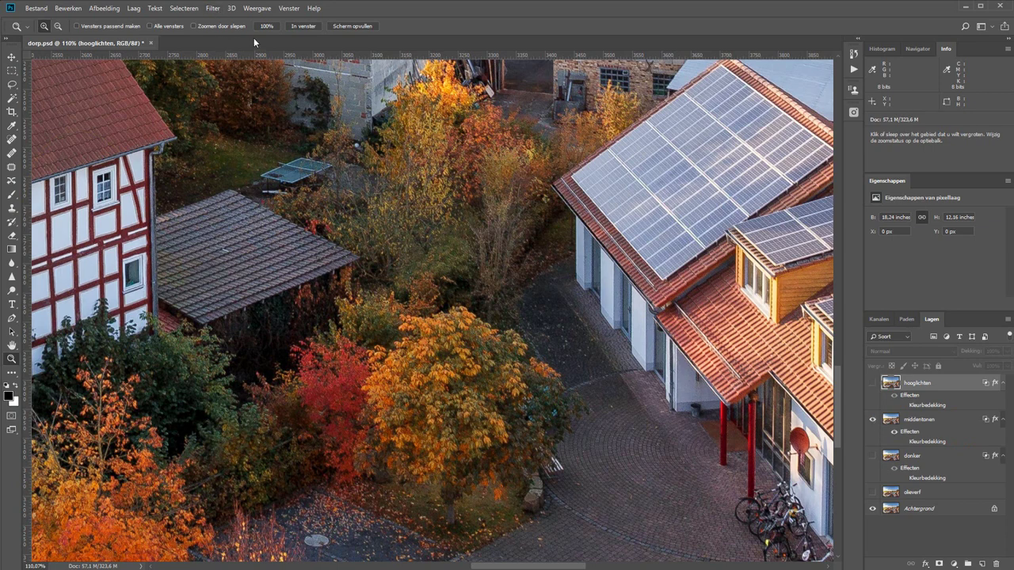
pyautogui.moveTo(461, 131); pyautogui.dragTo(557, 491)
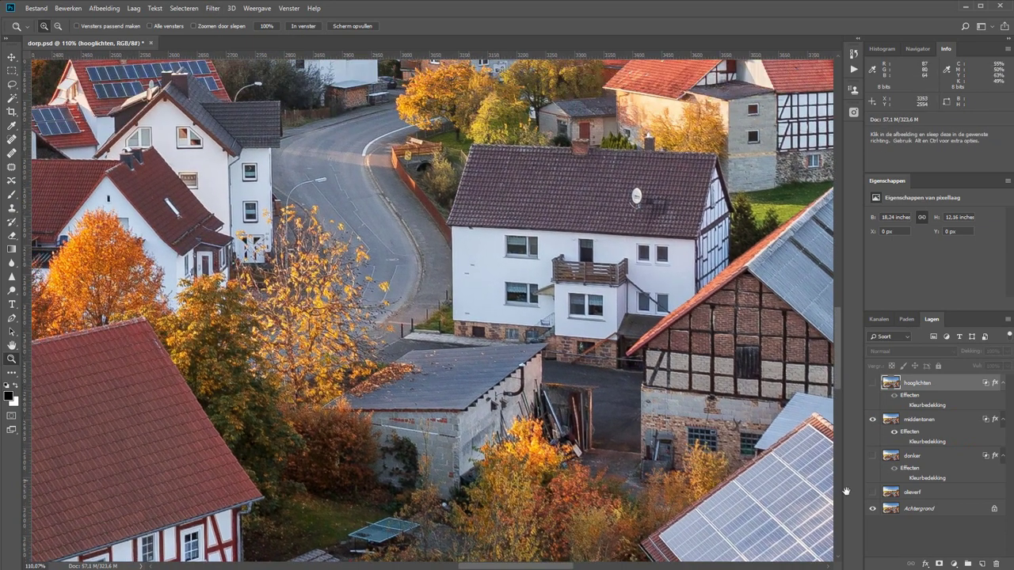
pyautogui.click(905, 442)
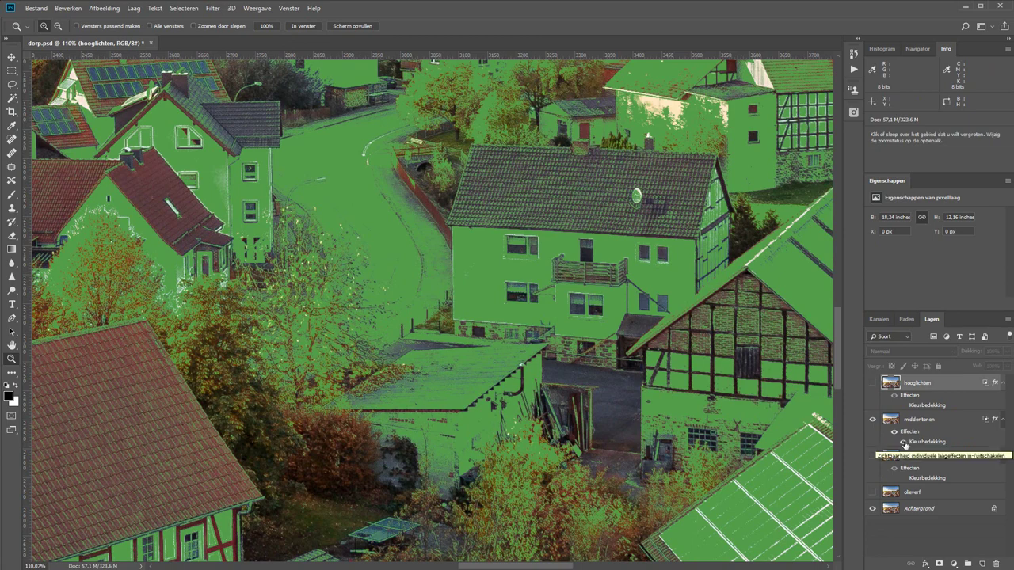
pyautogui.click(904, 443)
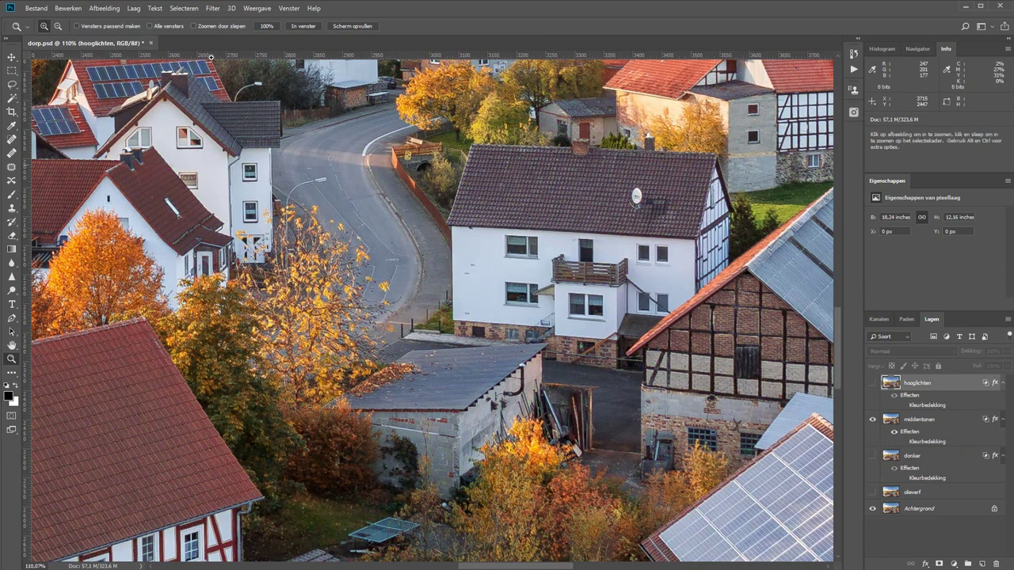
pyautogui.click(213, 8)
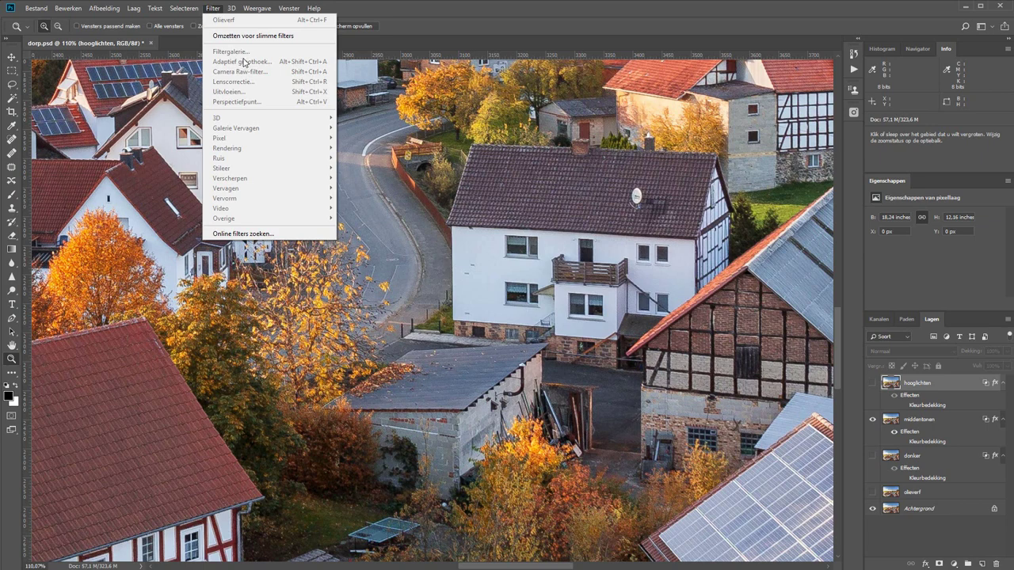
# Apply Olieverf to middentonen with Stilering 5,7, Netheid 4,7, Schalen 1,9 and Schittering 0,9.
pyautogui.click(922, 427)
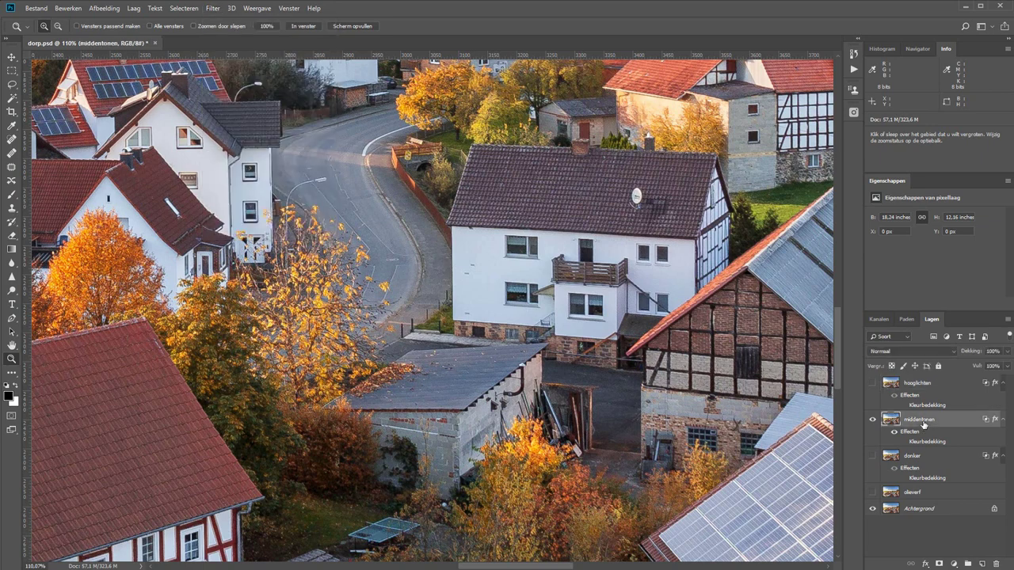
pyautogui.click(212, 8)
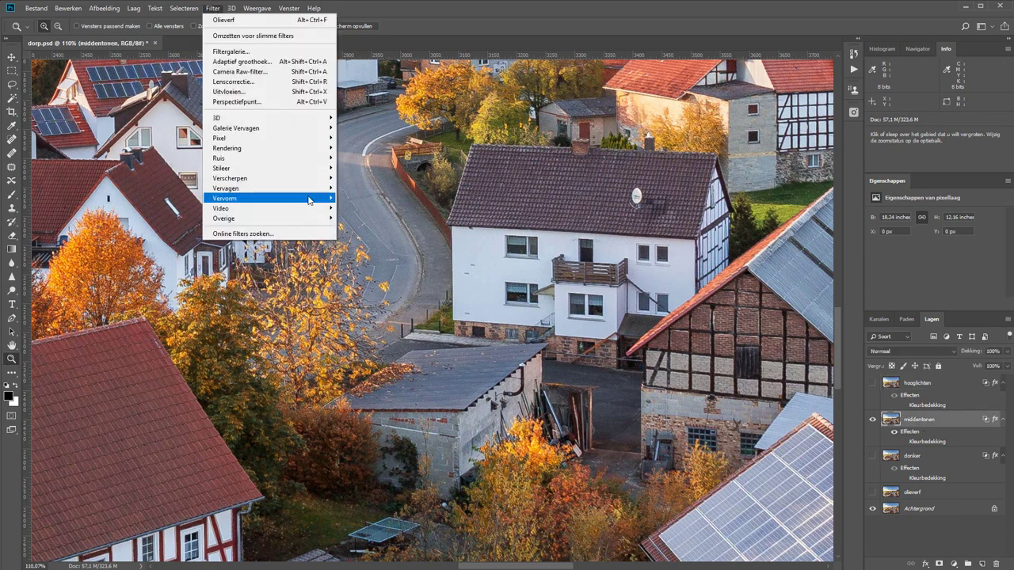
pyautogui.moveTo(238, 168)
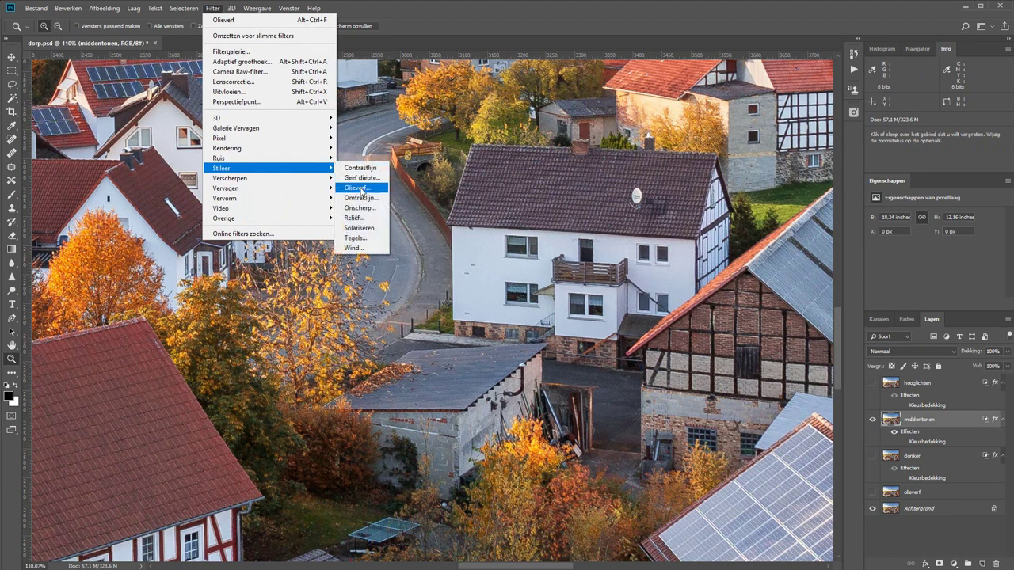
pyautogui.click(357, 188)
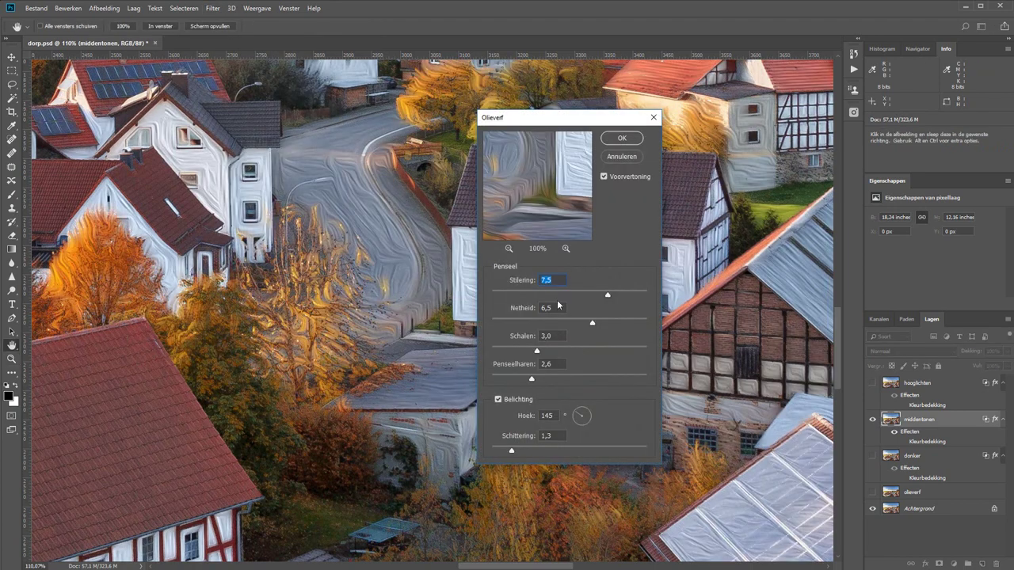
pyautogui.click(590, 295)
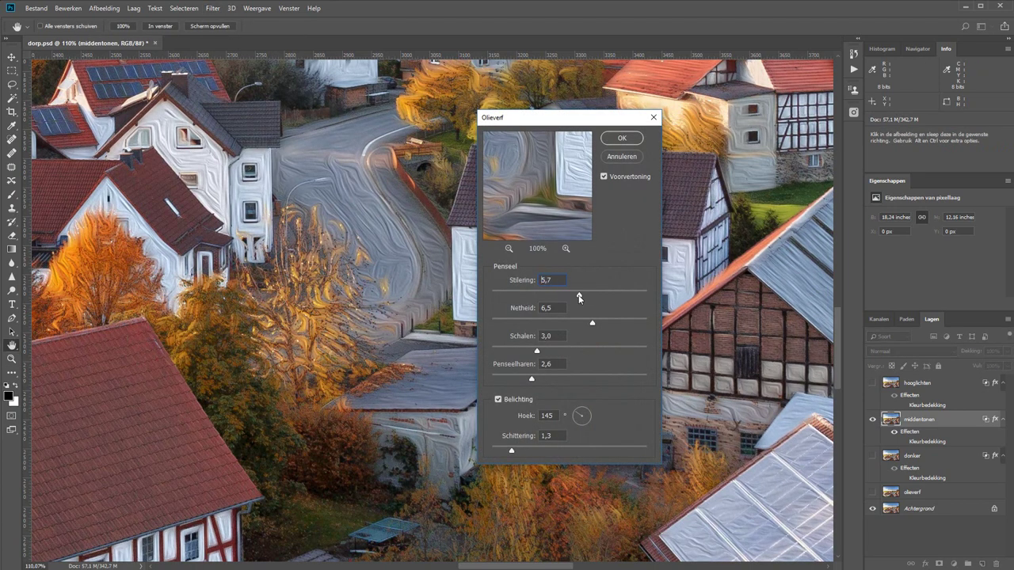
pyautogui.click(565, 323)
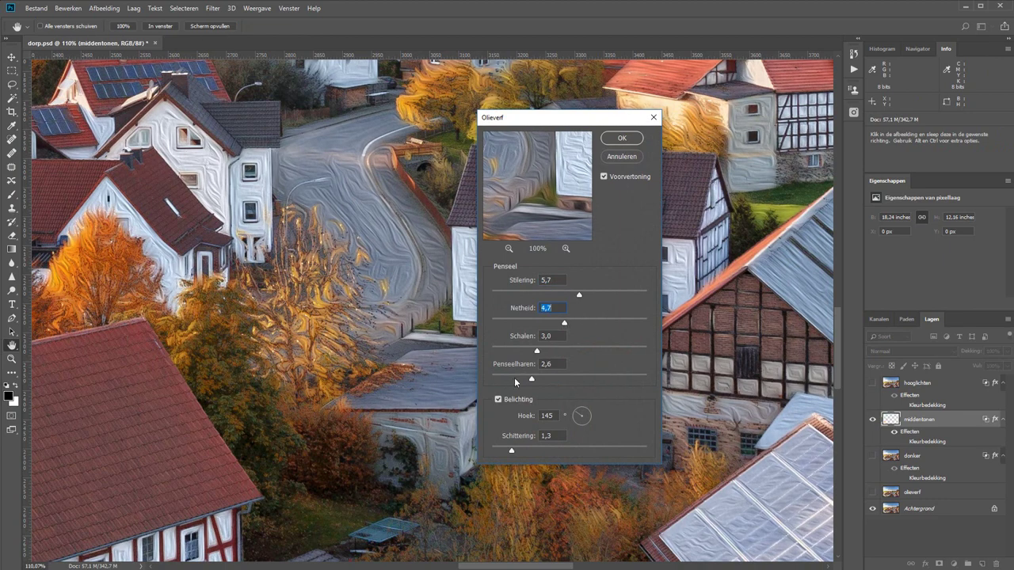
pyautogui.click(518, 350)
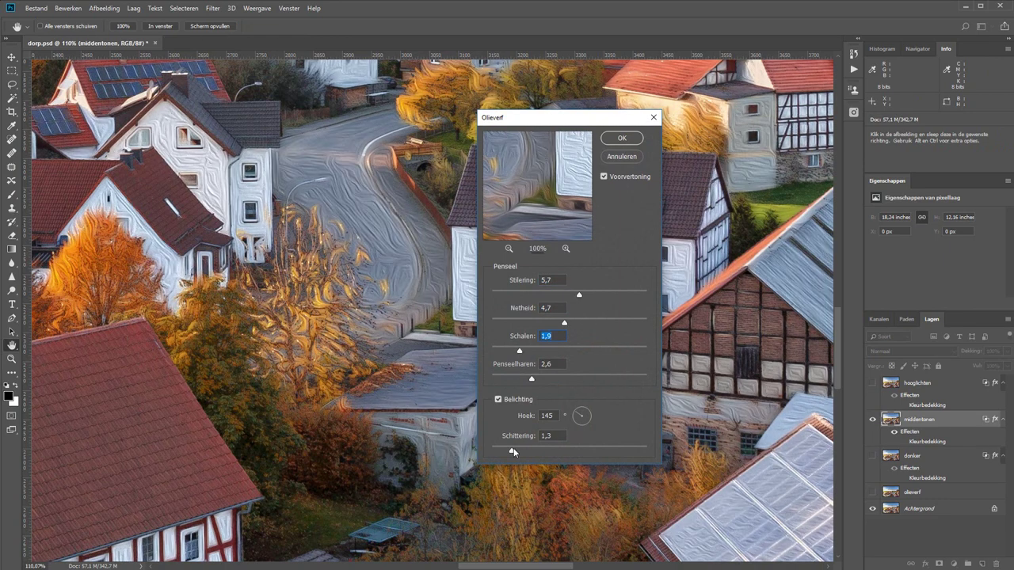
pyautogui.click(632, 140)
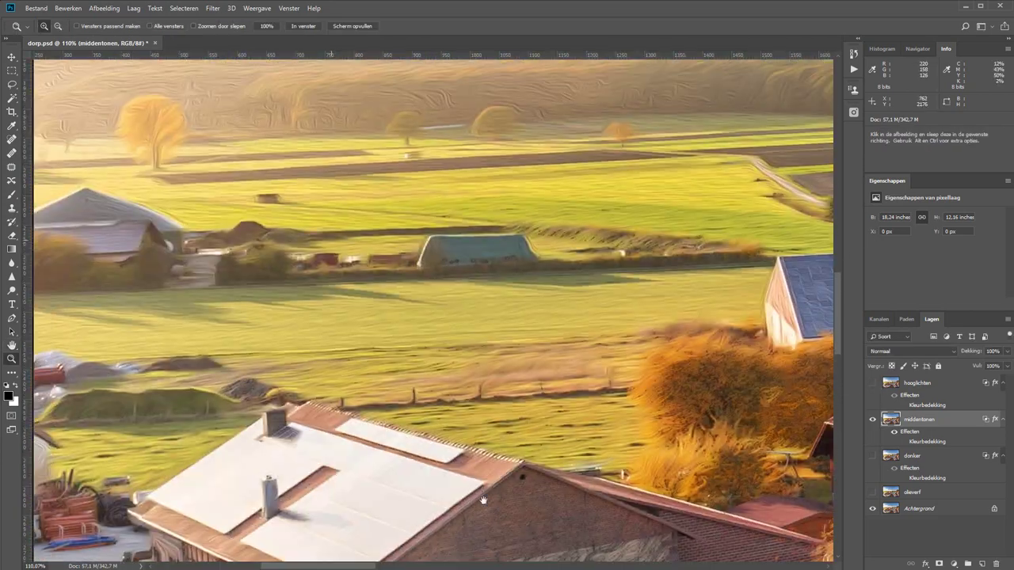
# Narrow middentonen's underlying-layer blend range to 86/111–126/159, previewing with the green overlay on.
pyautogui.moveTo(362, 301)
pyautogui.mouseDown()
pyautogui.moveTo(523, 530)
pyautogui.moveTo(404, 487)
pyautogui.mouseUp()
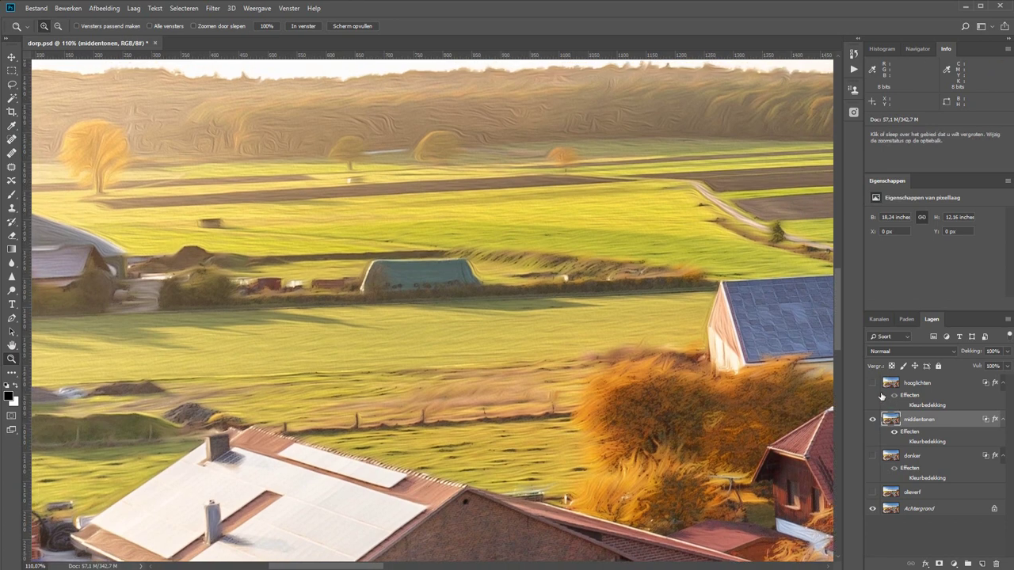
pyautogui.doubleClick(965, 422)
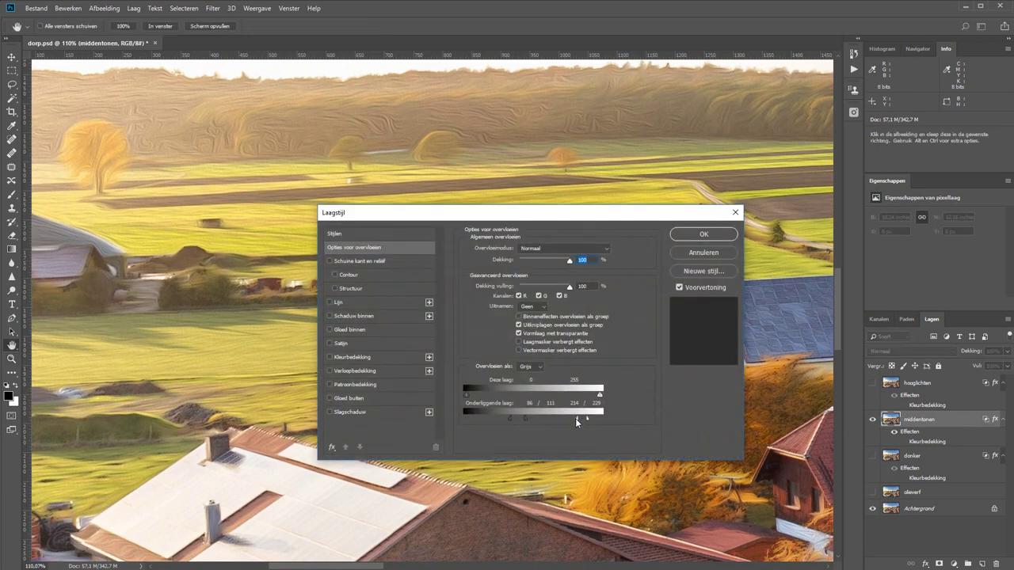
pyautogui.moveTo(565, 418); pyautogui.dragTo(528, 421)
pyautogui.click(330, 357)
# Apply middentonen's split blend range, hide its green overlay and compare hooglichten on and off.
pyautogui.press('alt')
pyautogui.click(719, 238)
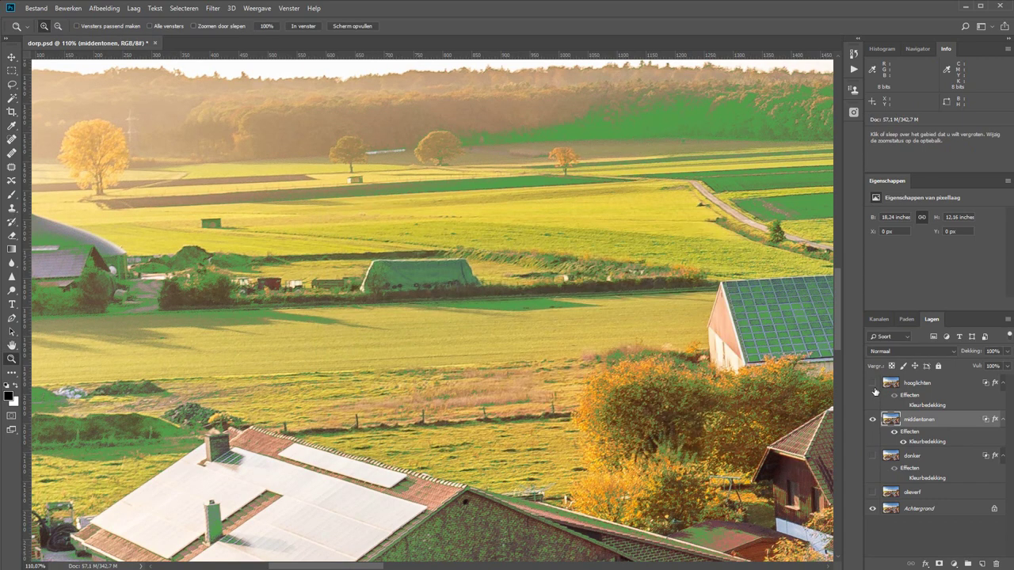
pyautogui.click(896, 441)
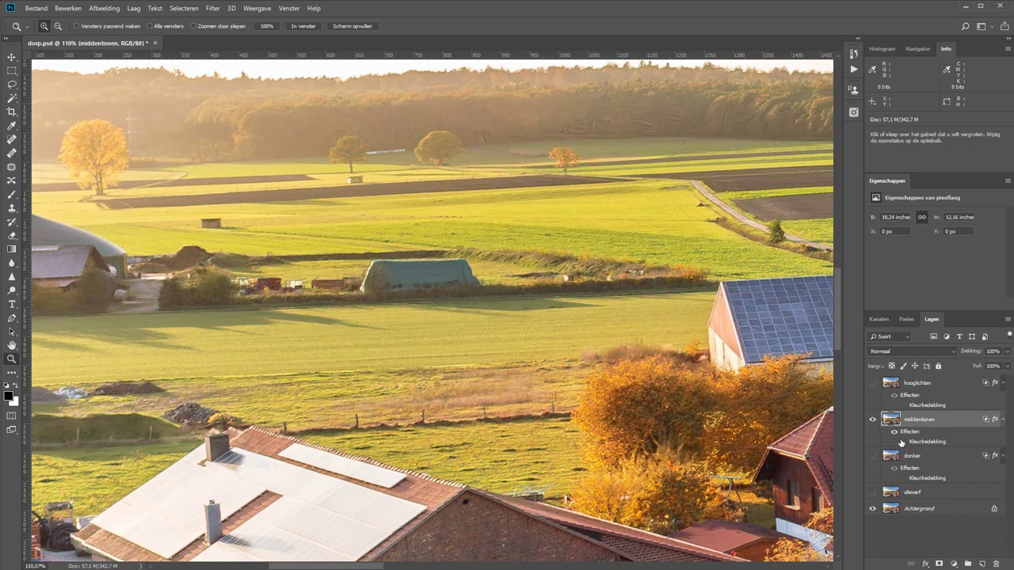
pyautogui.click(873, 385)
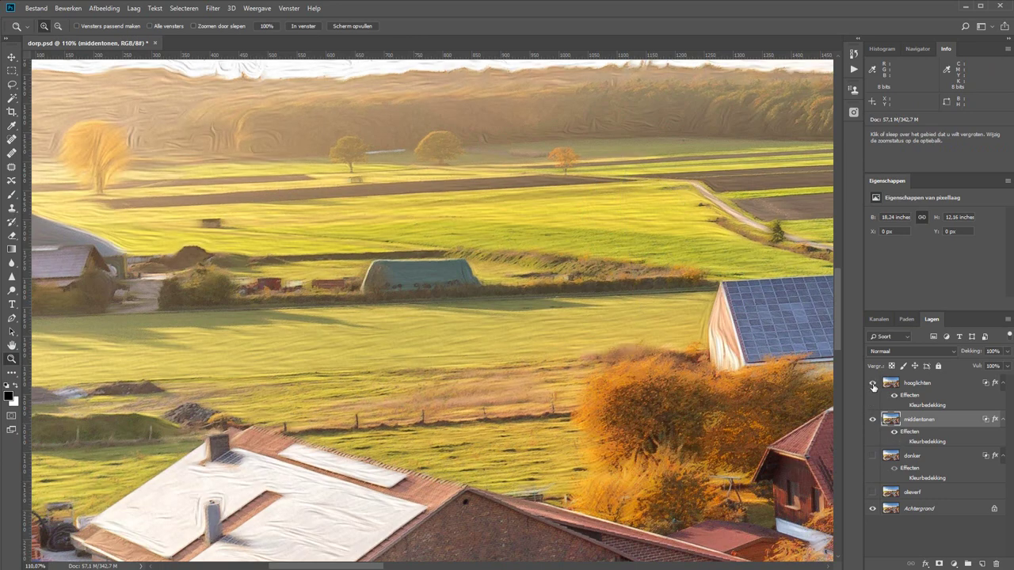
pyautogui.moveTo(721, 172); pyautogui.dragTo(688, 294)
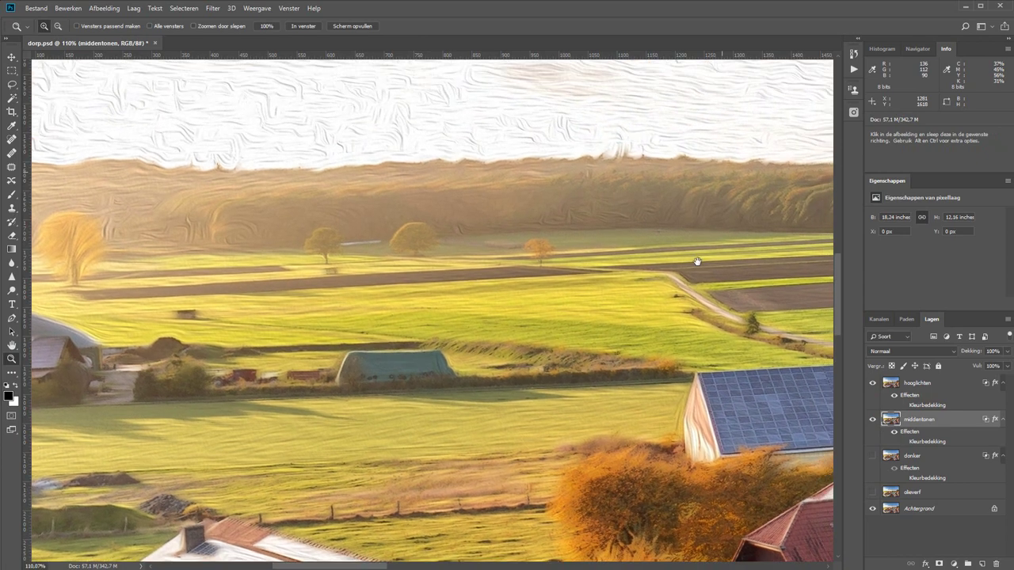
pyautogui.click(873, 385)
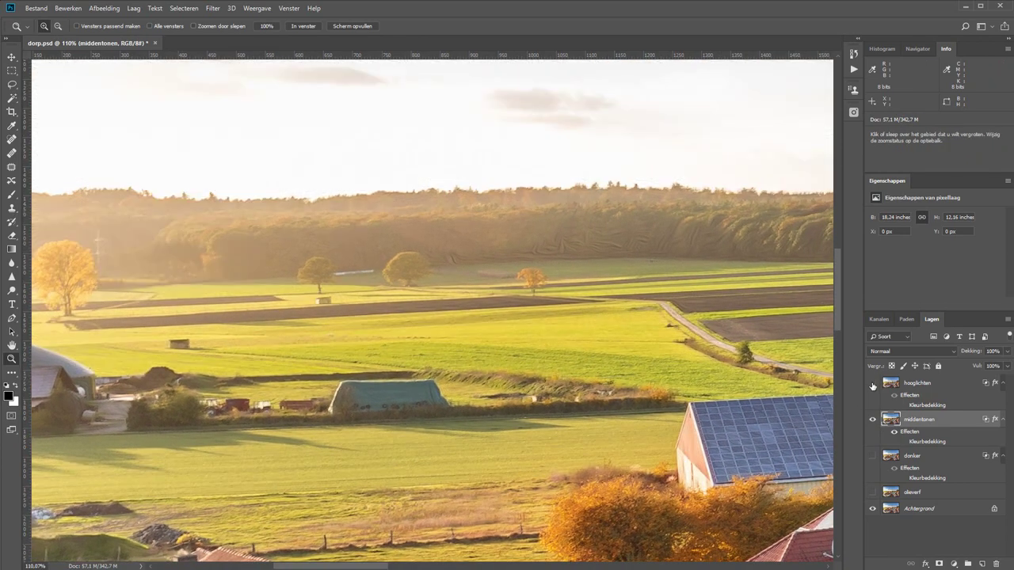
pyautogui.click(873, 385)
# Hide hooglichten and middentonen, select donker and zoom to 100% on the timbered house.
pyautogui.click(304, 26)
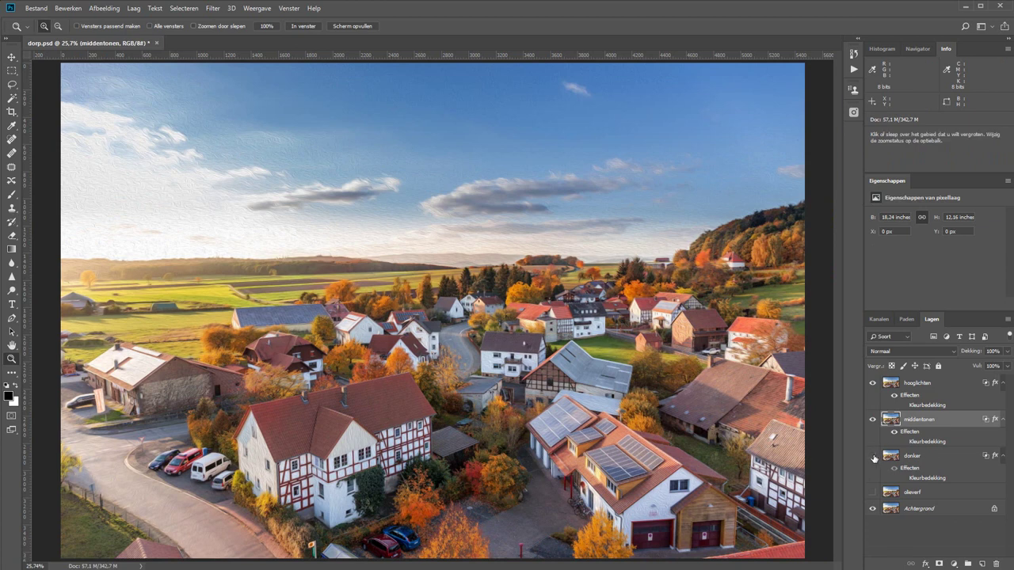
pyautogui.moveTo(874, 418); pyautogui.dragTo(873, 383)
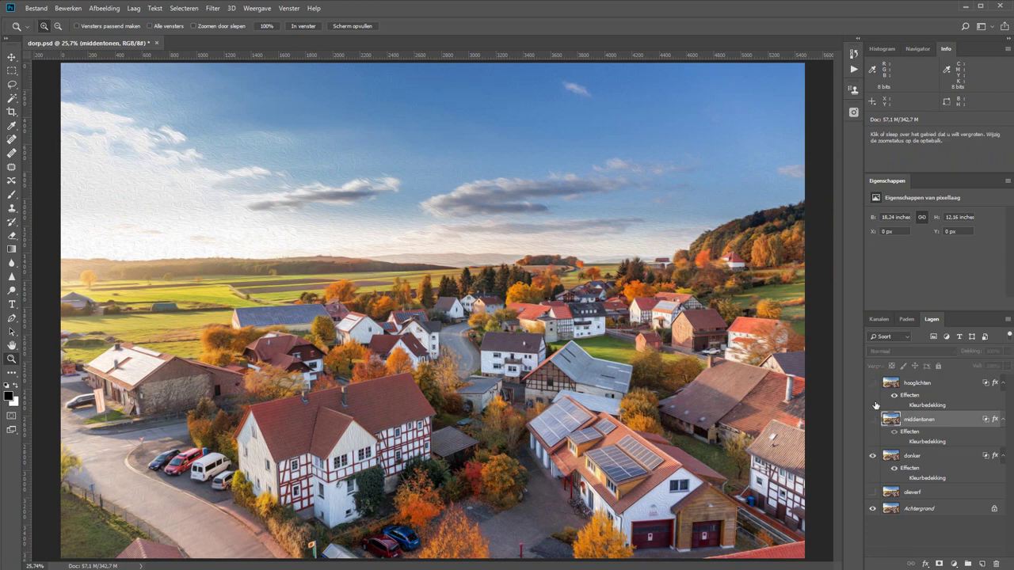
pyautogui.click(939, 463)
pyautogui.moveTo(327, 392); pyautogui.dragTo(461, 527)
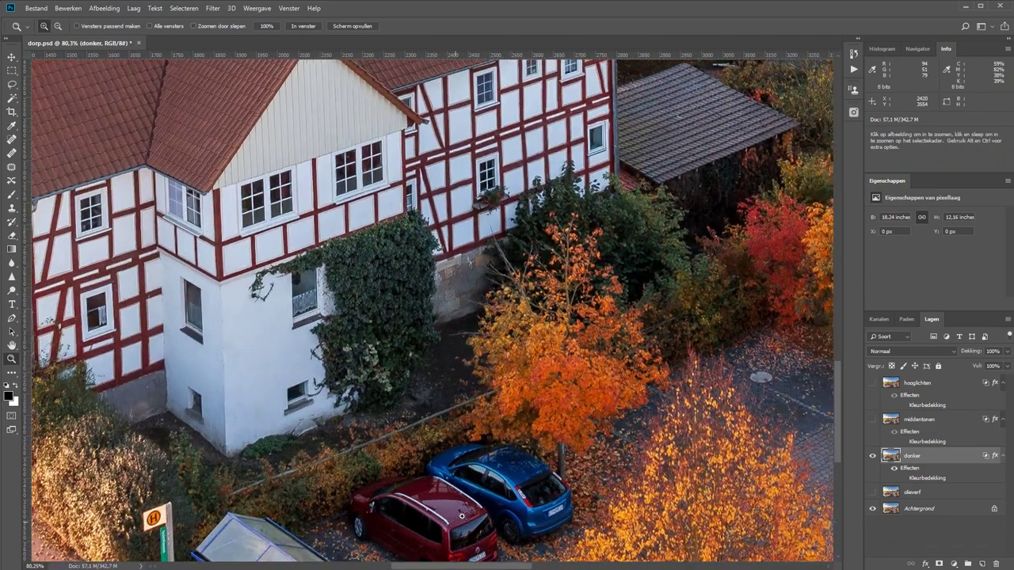
pyautogui.click(461, 516)
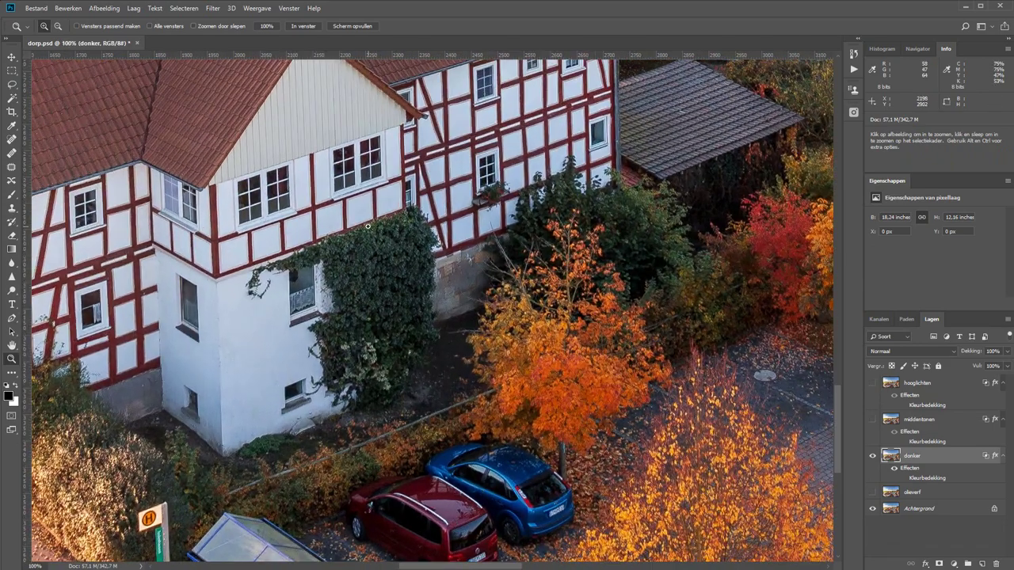
# Apply the Olieverf filter to donker with Stilering 8,2.
pyautogui.click(213, 9)
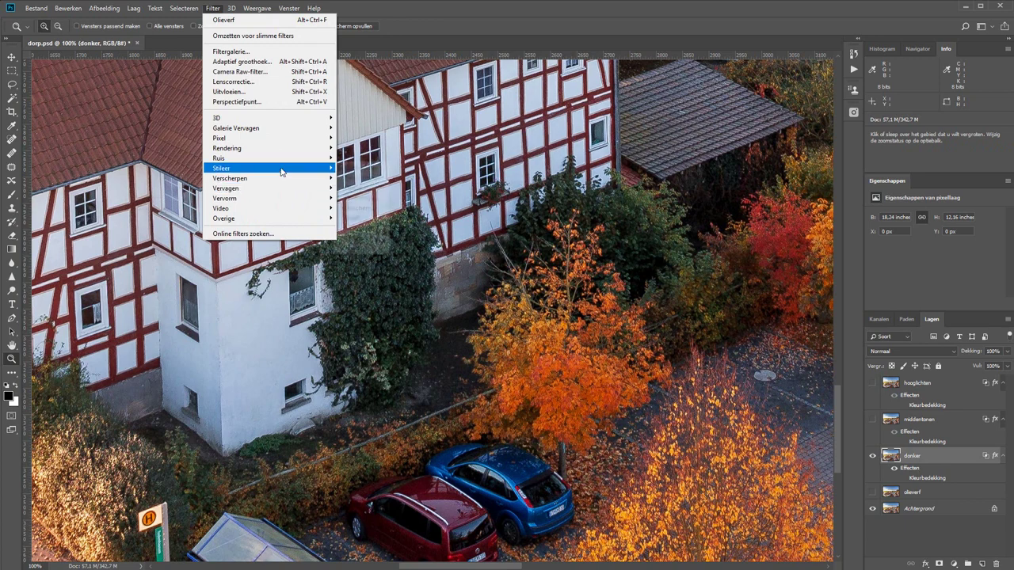
pyautogui.click(361, 189)
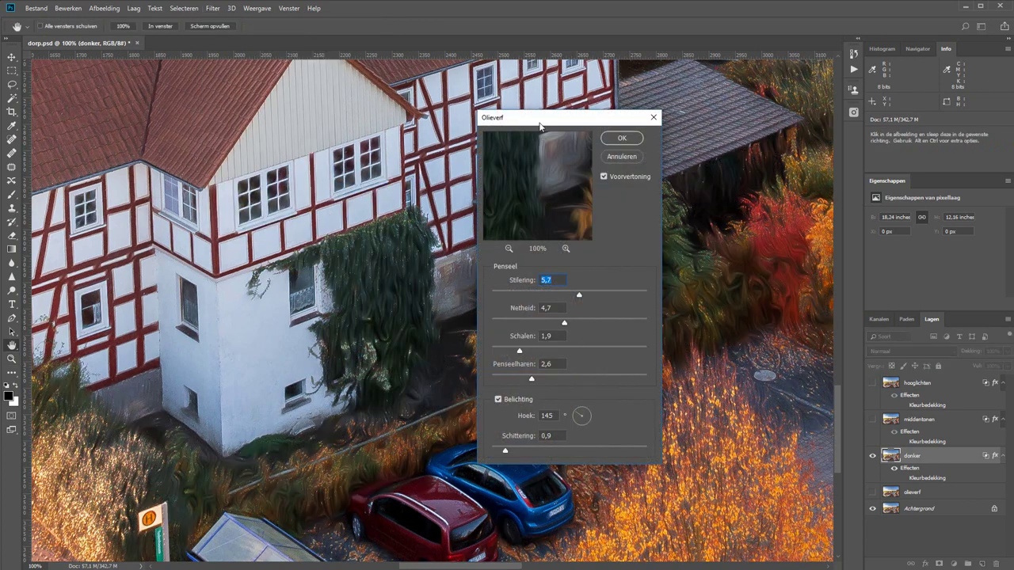
pyautogui.moveTo(555, 117); pyautogui.dragTo(176, 81)
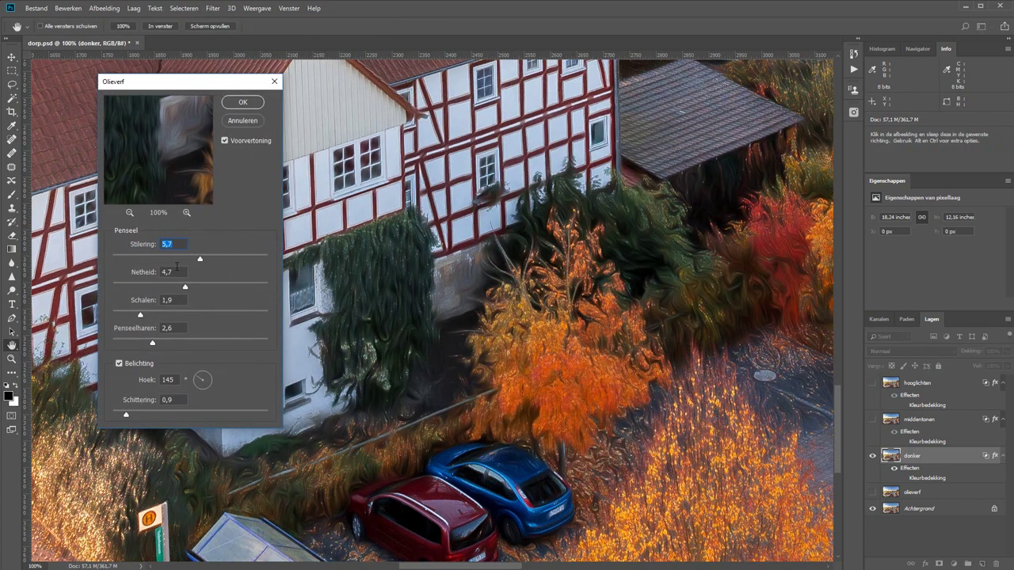
pyautogui.moveTo(205, 255)
pyautogui.mouseDown()
pyautogui.moveTo(156, 258)
pyautogui.moveTo(215, 287)
pyautogui.mouseUp()
pyautogui.moveTo(140, 315); pyautogui.dragTo(174, 315)
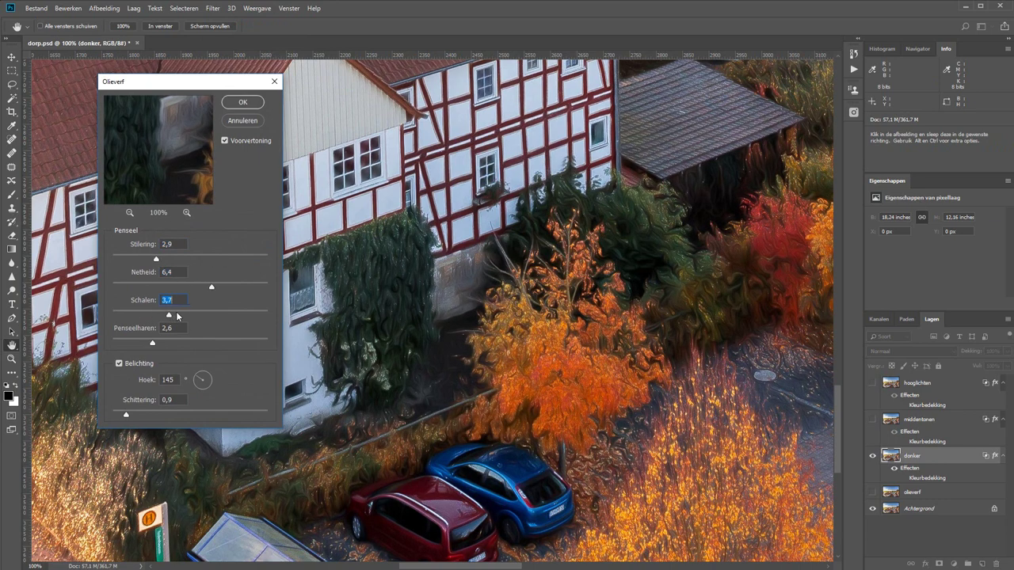
pyautogui.moveTo(124, 416); pyautogui.dragTo(118, 415)
pyautogui.moveTo(156, 258)
pyautogui.mouseDown()
pyautogui.moveTo(120, 259)
pyautogui.moveTo(239, 259)
pyautogui.mouseUp()
pyautogui.click(252, 103)
# Make hooglichten visible again and zoom in on the houses, trees and shed.
pyautogui.press('z')
pyautogui.click(299, 26)
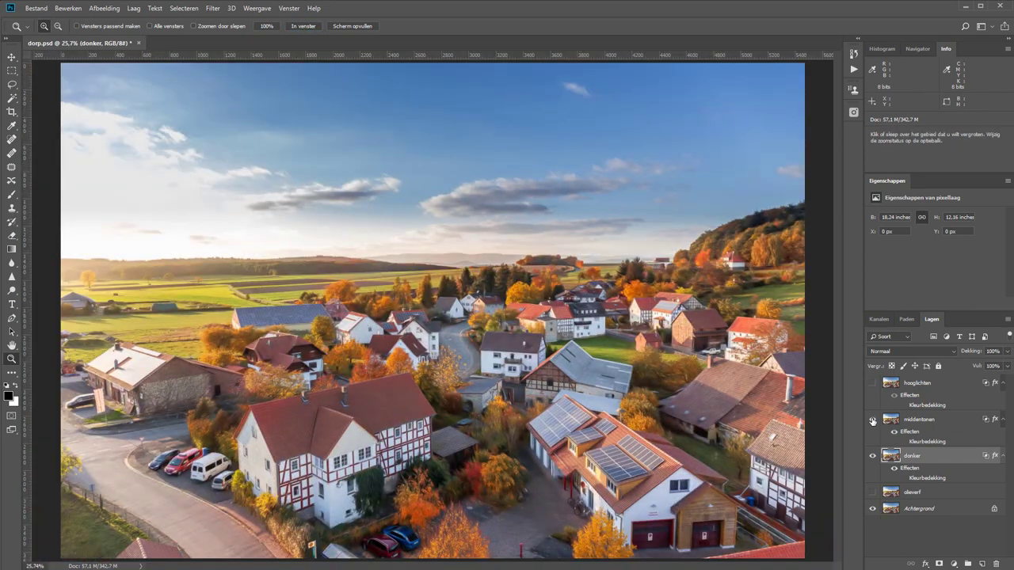
pyautogui.click(872, 382)
pyautogui.moveTo(407, 386); pyautogui.dragTo(543, 568)
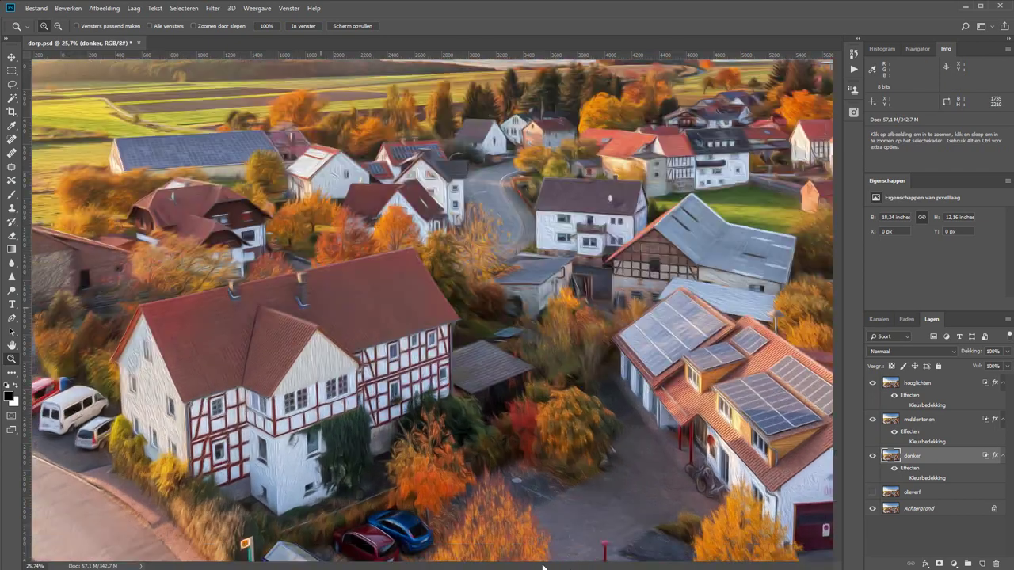
pyautogui.moveTo(509, 422); pyautogui.dragTo(602, 432)
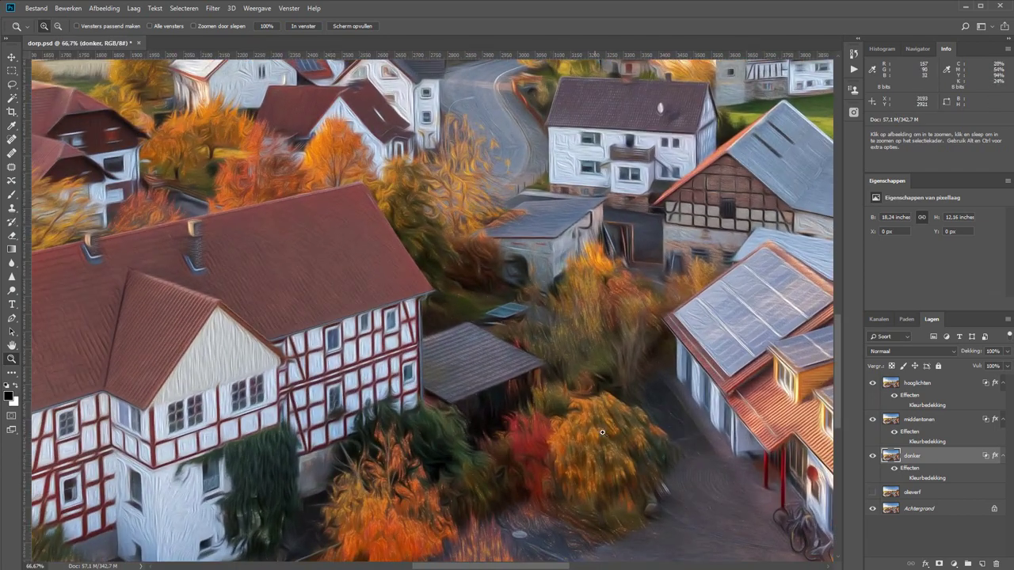
# Duplicate Achtergrond, rename the copy 'verscherping' and move it to the top of the stack.
pyautogui.click(916, 513)
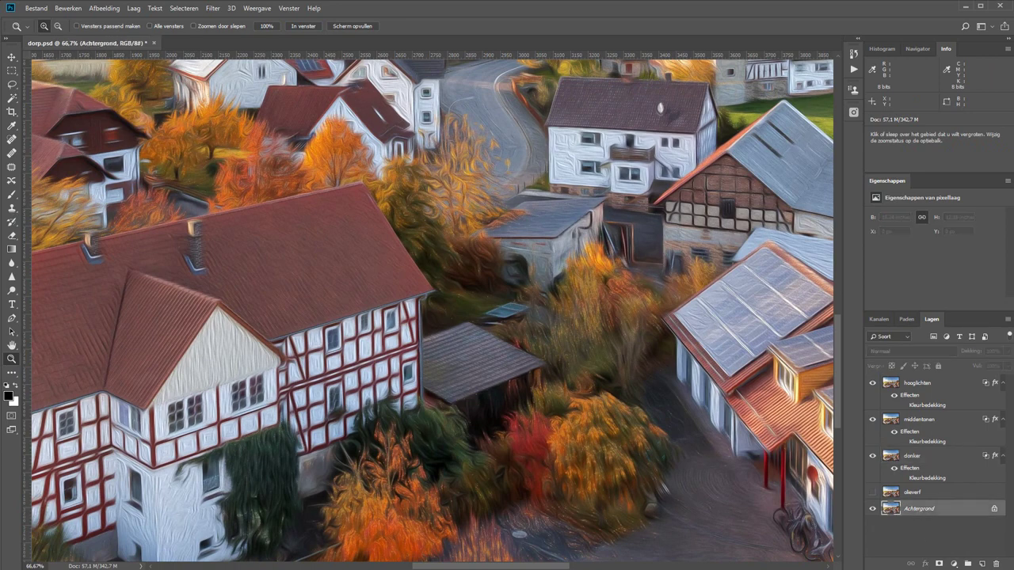
pyautogui.hotkey('ctrl', 'j')
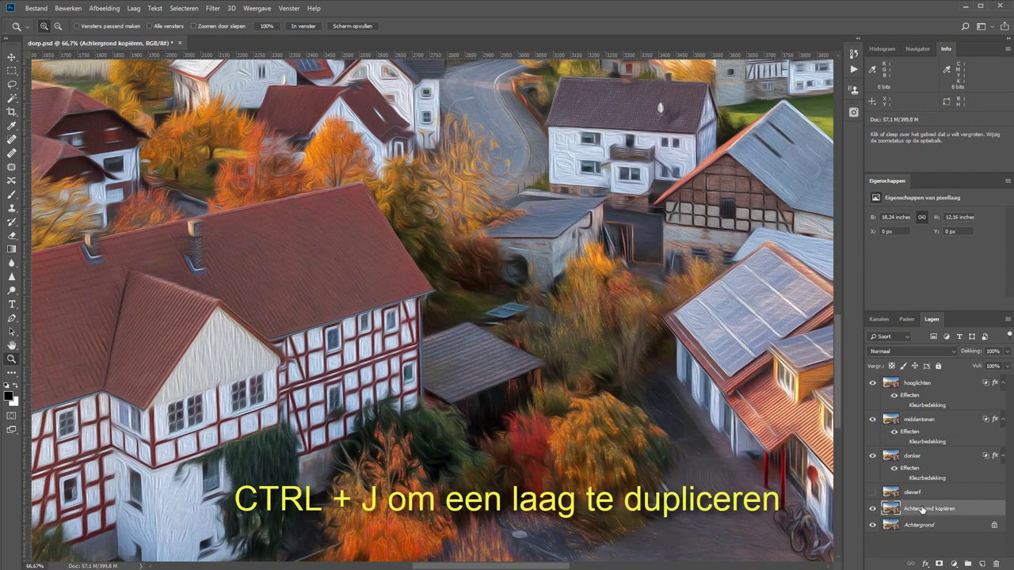
pyautogui.doubleClick(919, 510)
pyautogui.write('verscherp')
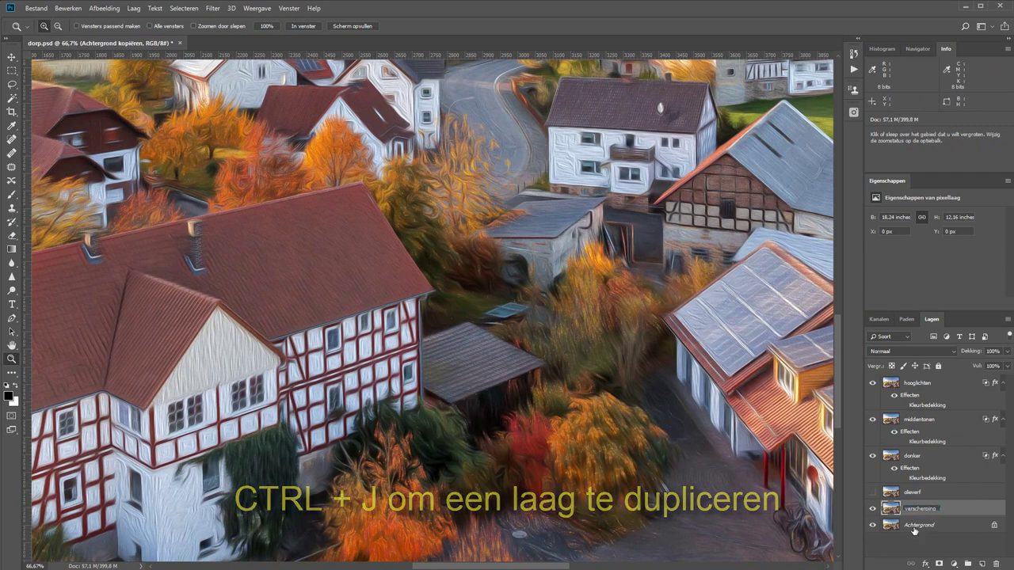
pyautogui.write('ing')
pyautogui.press('Return')
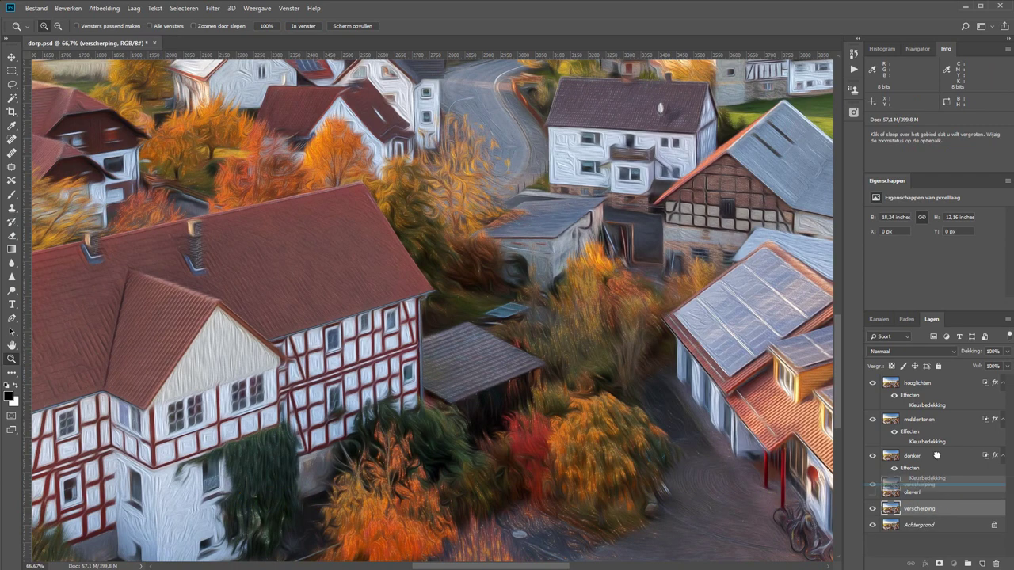
pyautogui.moveTo(947, 509); pyautogui.dragTo(928, 377)
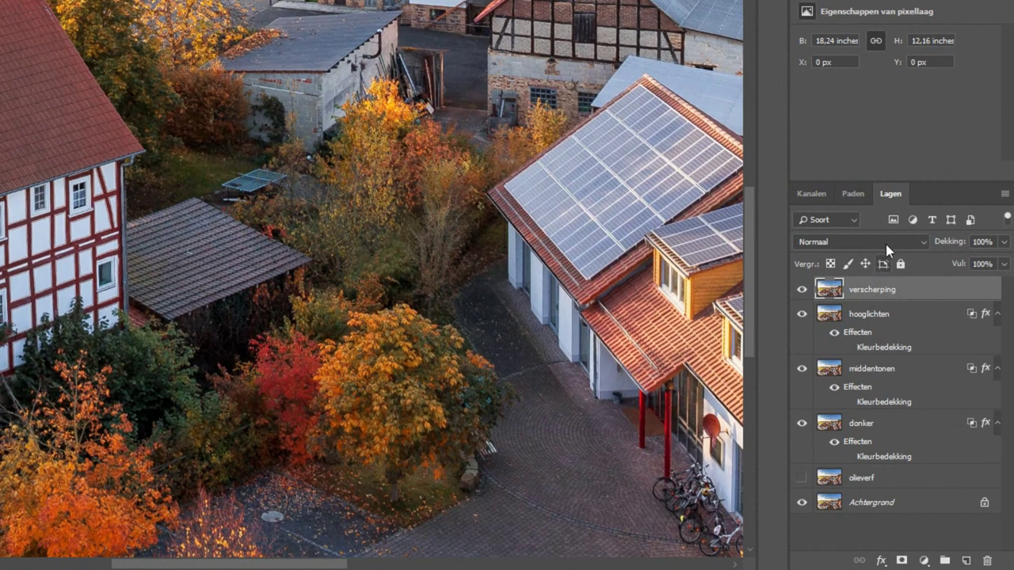
# Set verscherping to Lineair licht blend mode at 40% opacity.
pyautogui.click(888, 241)
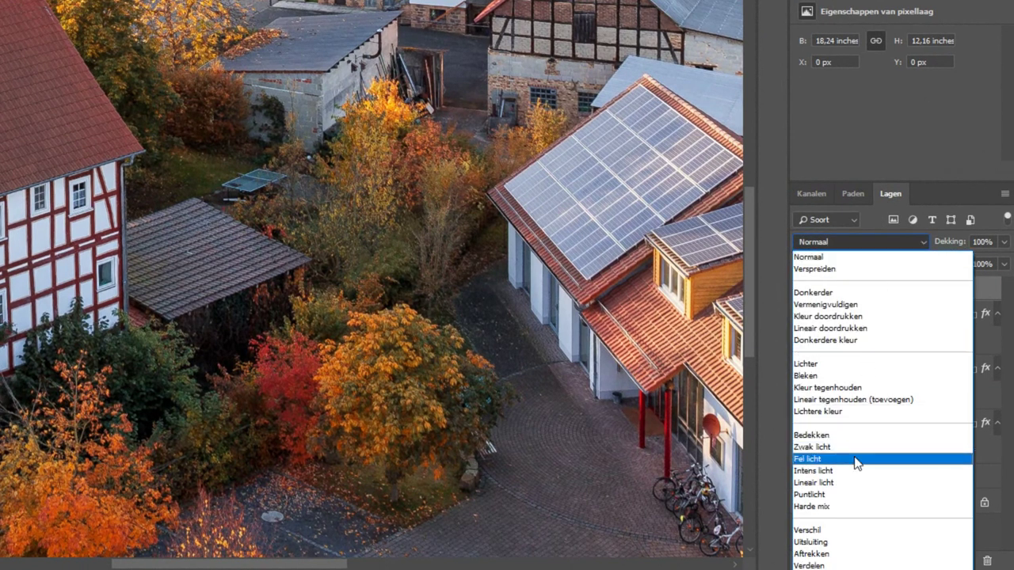
pyautogui.click(855, 484)
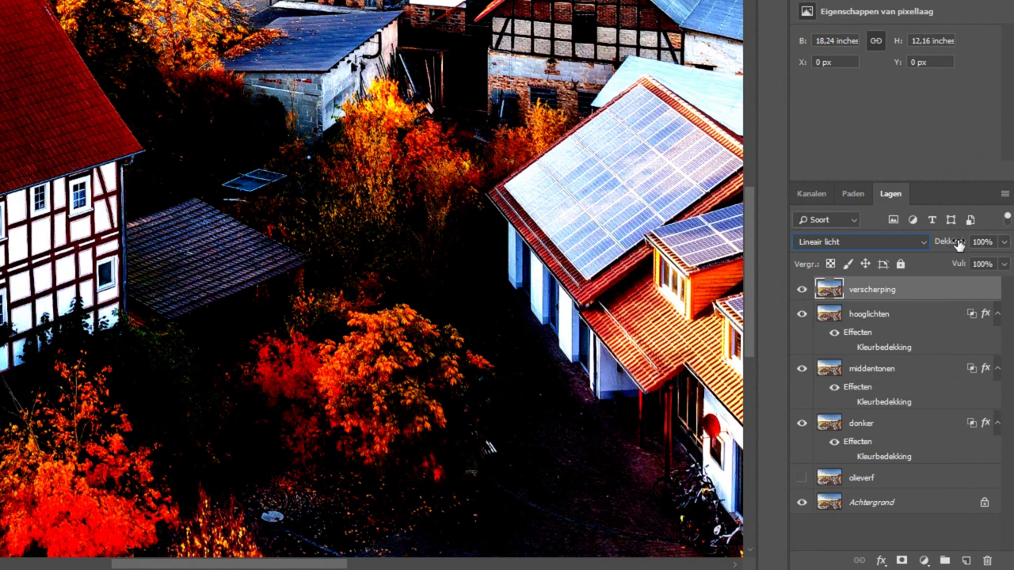
pyautogui.moveTo(957, 242); pyautogui.dragTo(933, 239)
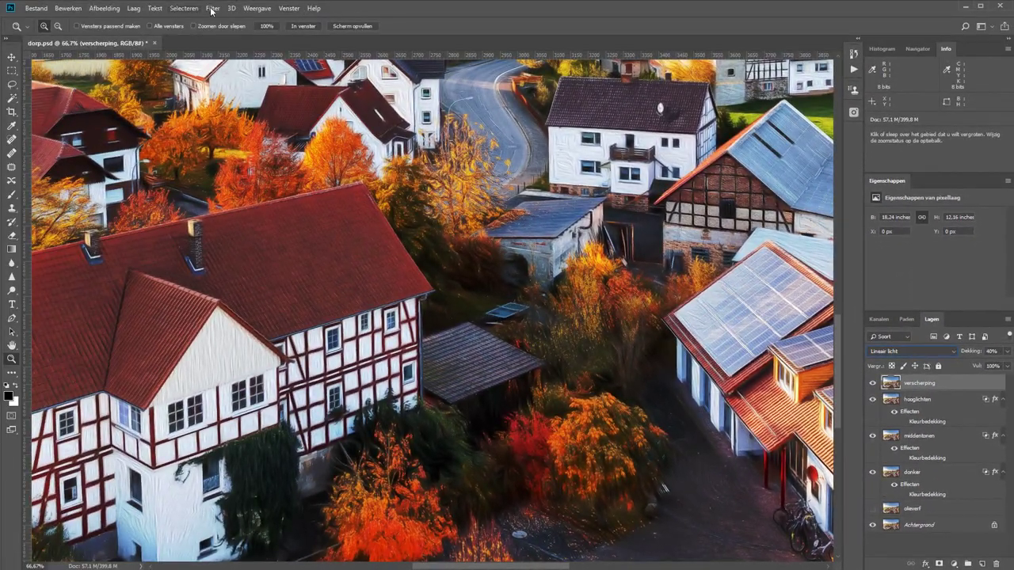
# Apply the Hoogdoorlaat filter to verscherping with a fine-tuned radius.
pyautogui.click(212, 8)
pyautogui.moveTo(269, 218)
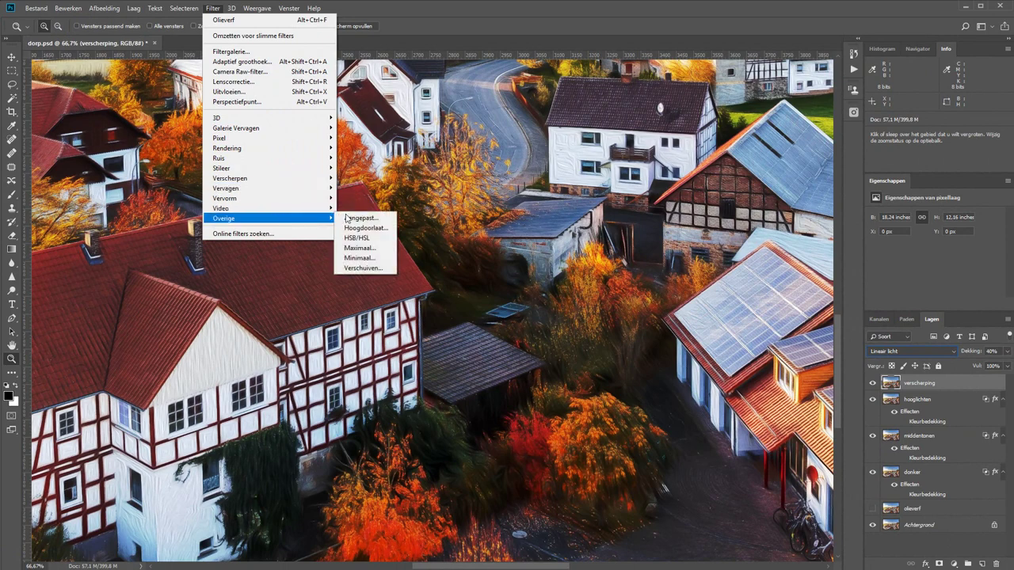
pyautogui.click(370, 227)
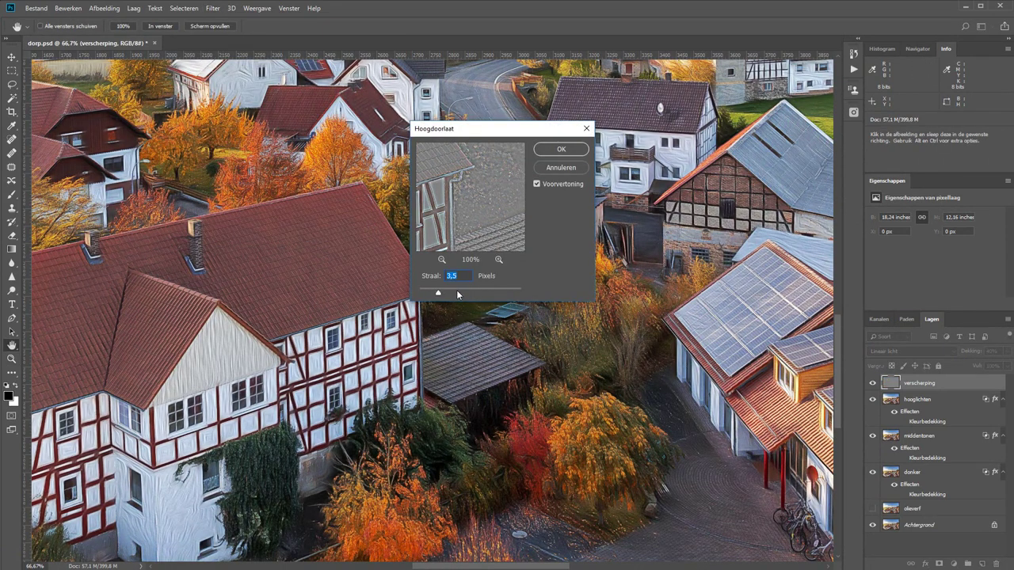
pyautogui.moveTo(456, 291)
pyautogui.mouseDown()
pyautogui.moveTo(479, 291)
pyautogui.moveTo(438, 292)
pyautogui.mouseUp()
pyautogui.moveTo(436, 295); pyautogui.dragTo(443, 296)
pyautogui.click(561, 149)
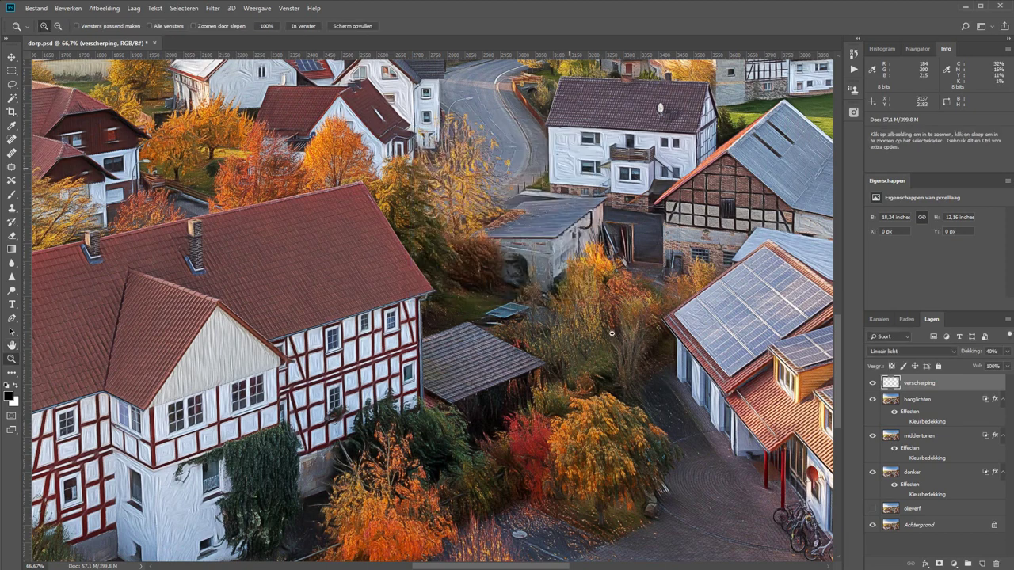
pyautogui.press('z')
# Solo verscherping at 100% opacity, desaturate it with Ctrl+Shift+U, then show all layers again.
pyautogui.press('alt')
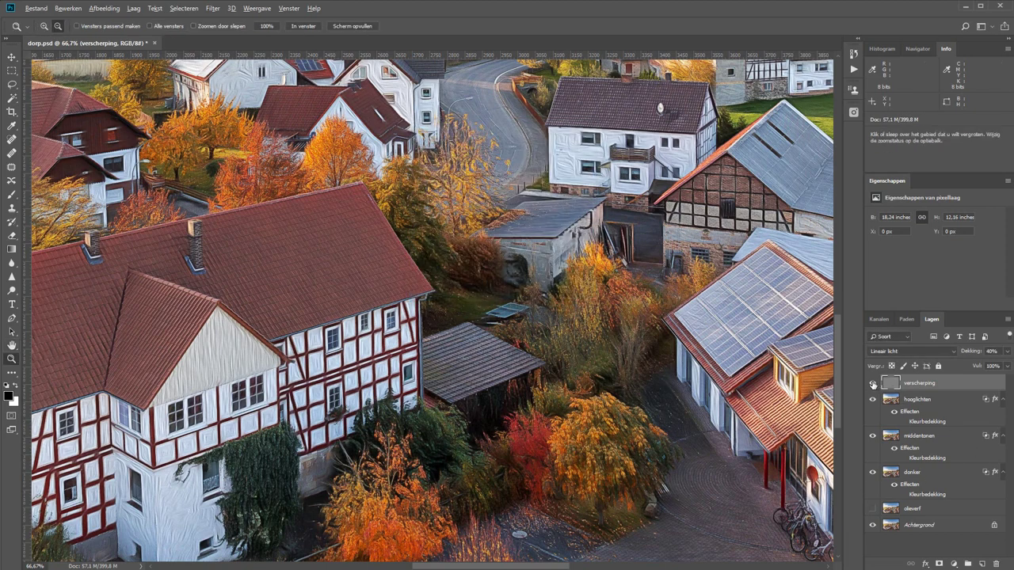
pyautogui.keyDown('alt'); pyautogui.click(872, 385); pyautogui.keyUp('alt')
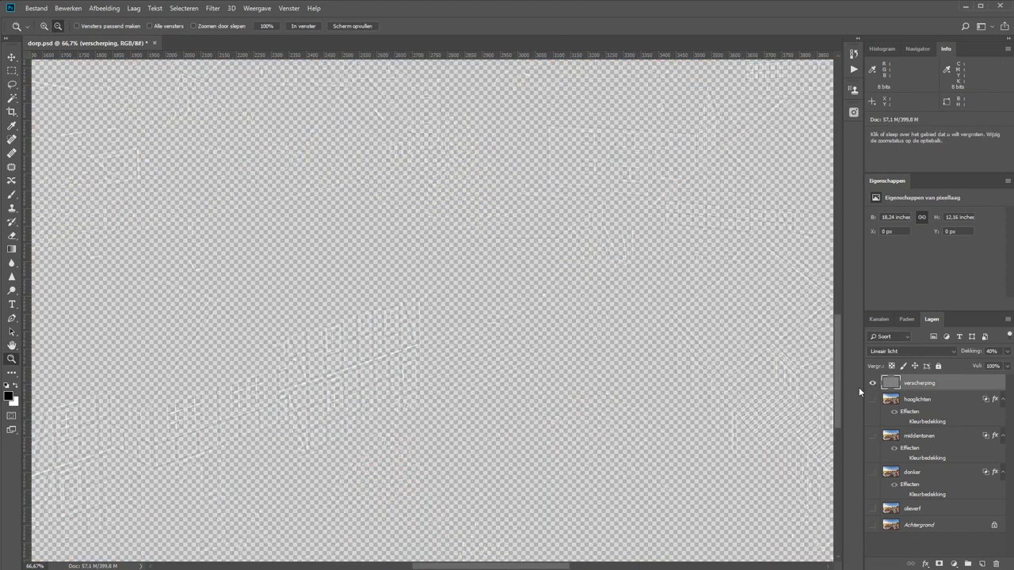
pyautogui.moveTo(968, 352); pyautogui.dragTo(1004, 355)
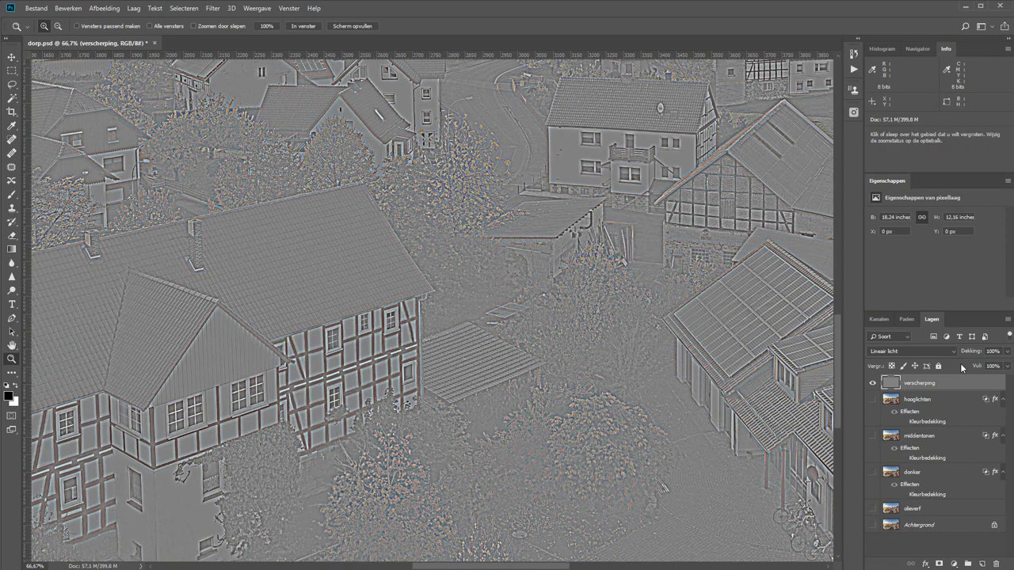
pyautogui.hotkey('ctrl', 'shift', 'u')
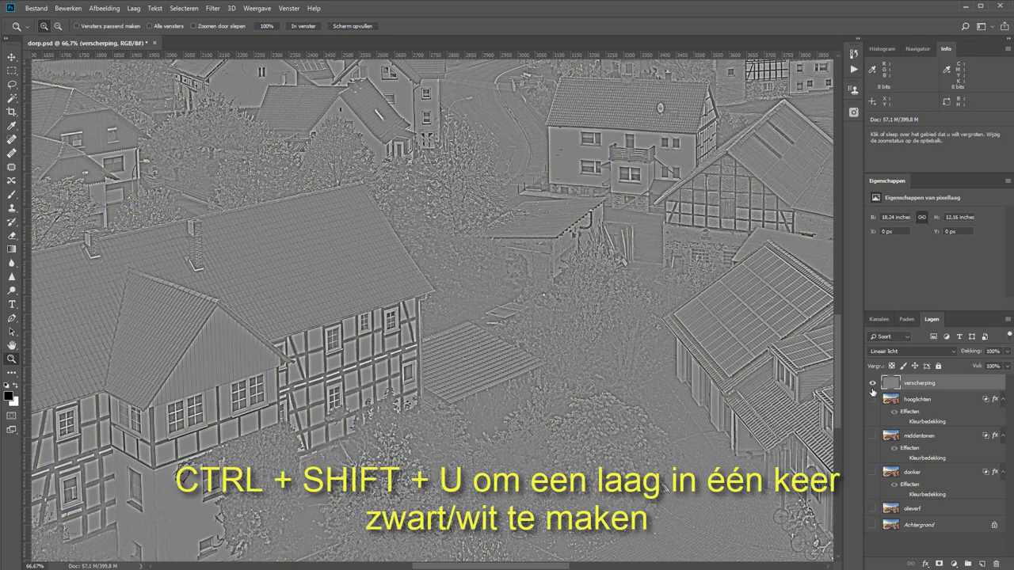
pyautogui.press('alt')
pyautogui.keyDown('alt'); pyautogui.click(872, 385); pyautogui.keyUp('alt')
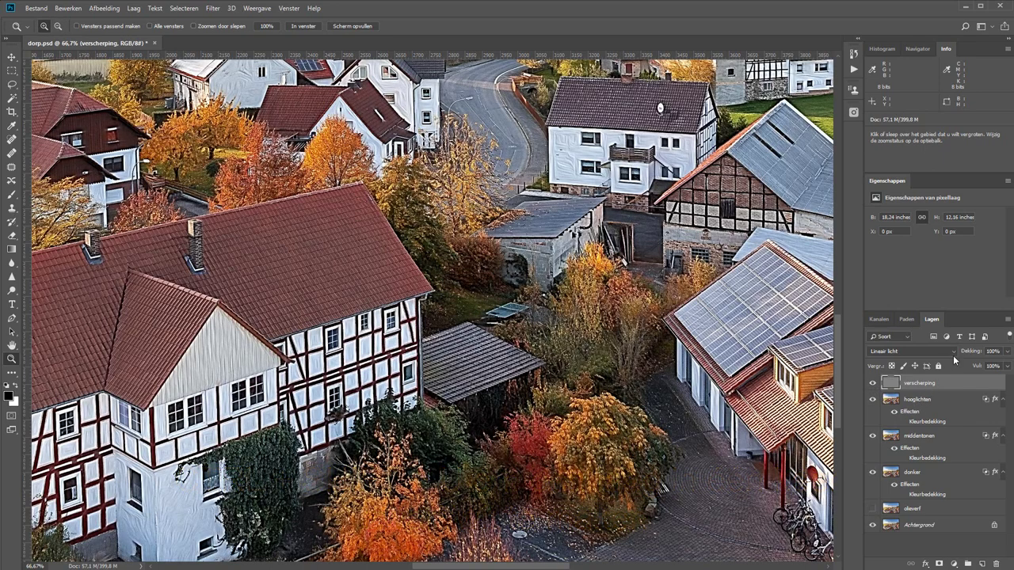
# Lower the verscherping layer's opacity to 31% and toggle it off and on to compare.
pyautogui.moveTo(976, 354); pyautogui.dragTo(966, 354)
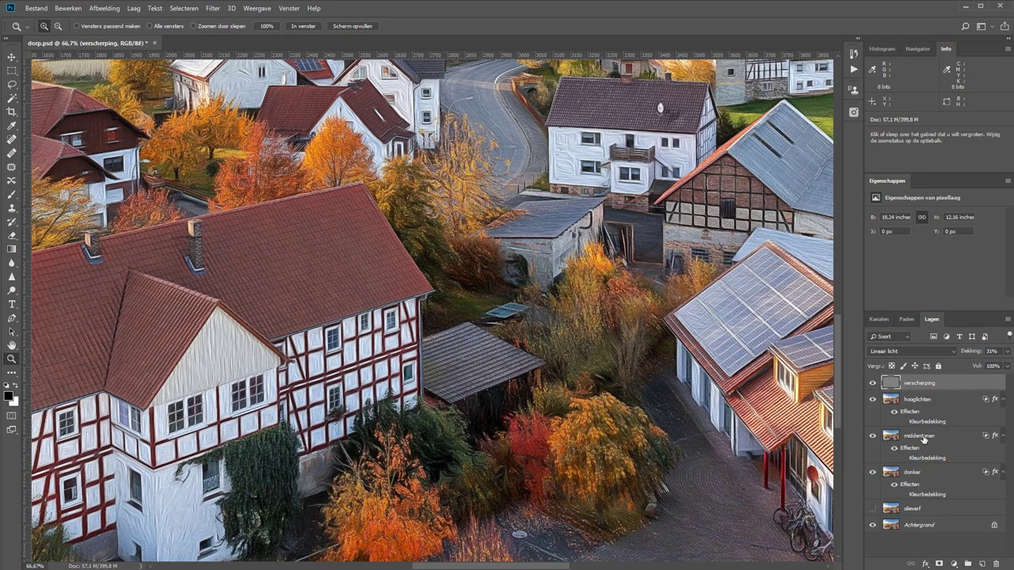
pyautogui.click(874, 386)
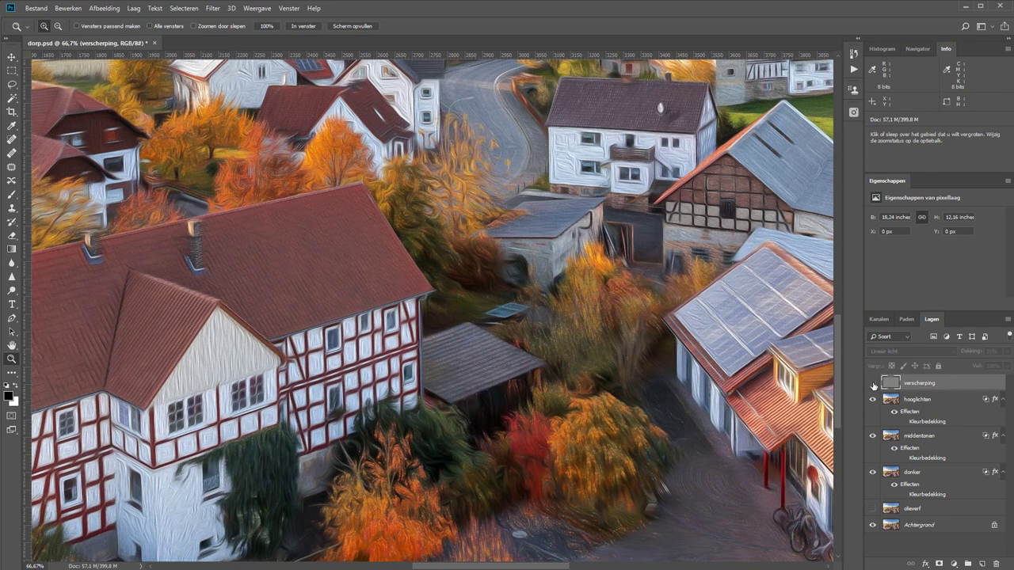
pyautogui.click(874, 384)
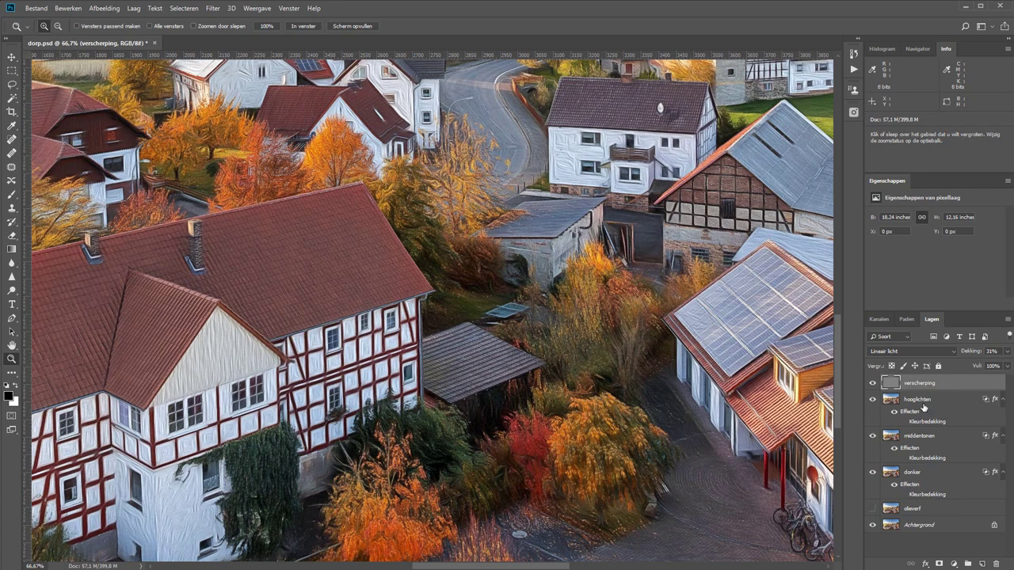
# Add the hooglichten, middentonen and donker layers to the verscherping selection.
pyautogui.keyDown('ctrl'); pyautogui.click(922, 403); pyautogui.keyUp('ctrl')
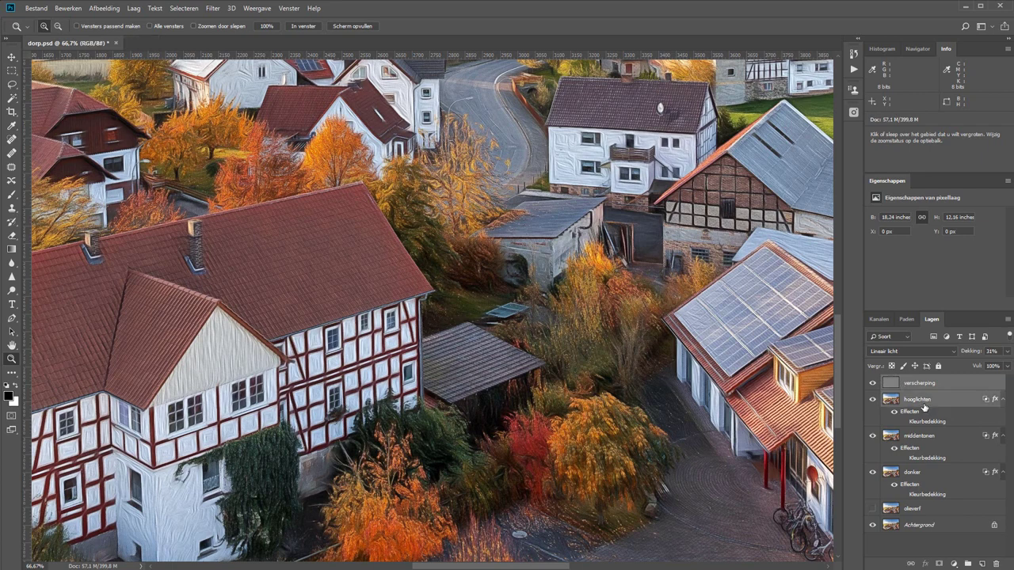
pyautogui.keyDown('ctrl'); pyautogui.click(920, 440); pyautogui.keyUp('ctrl')
pyautogui.keyDown('ctrl'); pyautogui.click(912, 473); pyautogui.keyUp('ctrl')
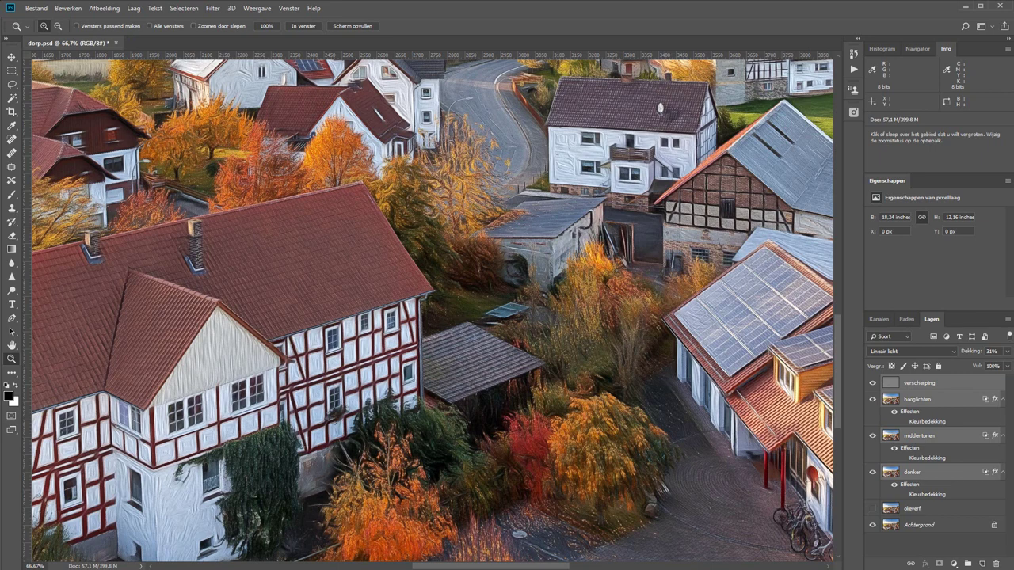
# Group the four selected layers and name the group 'olieverf'.
pyautogui.hotkey('ctrl', 'g')
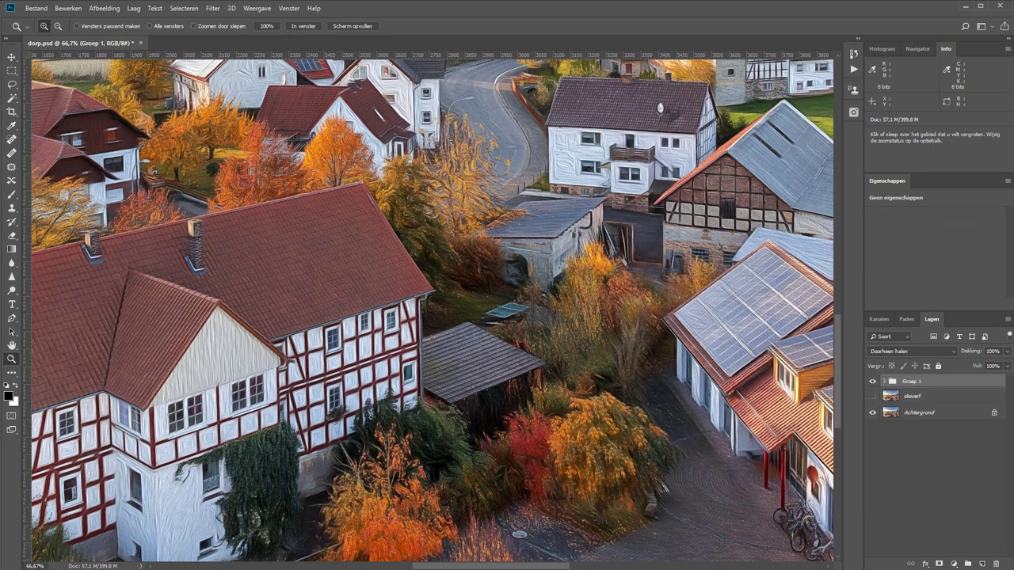
pyautogui.doubleClick(911, 382)
pyautogui.write('olieverf')
pyautogui.press('Return')
# Toggle layer visibility to compare the plain olieverf layer, then hide it and restore the group.
pyautogui.click(873, 413)
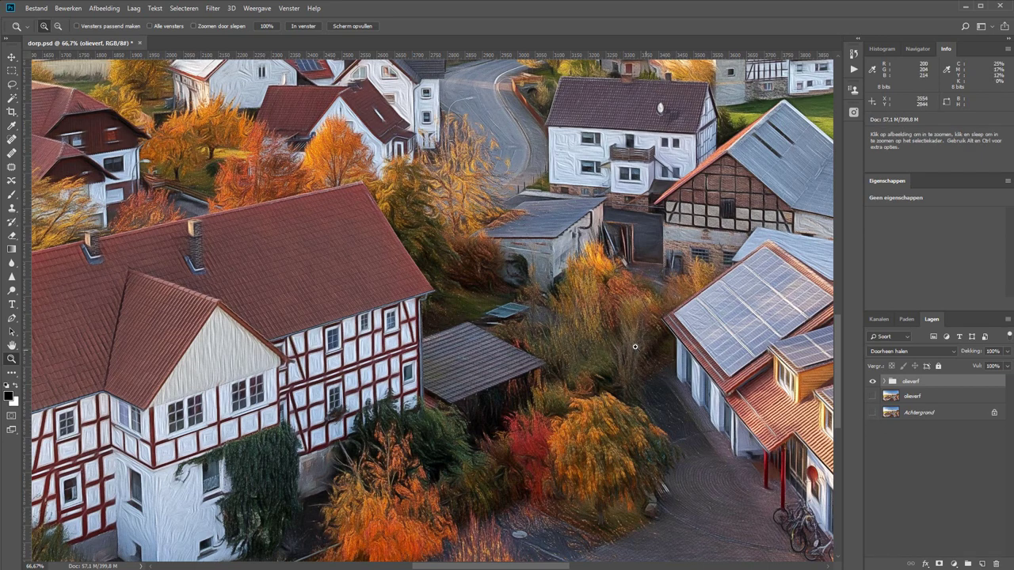
pyautogui.click(873, 414)
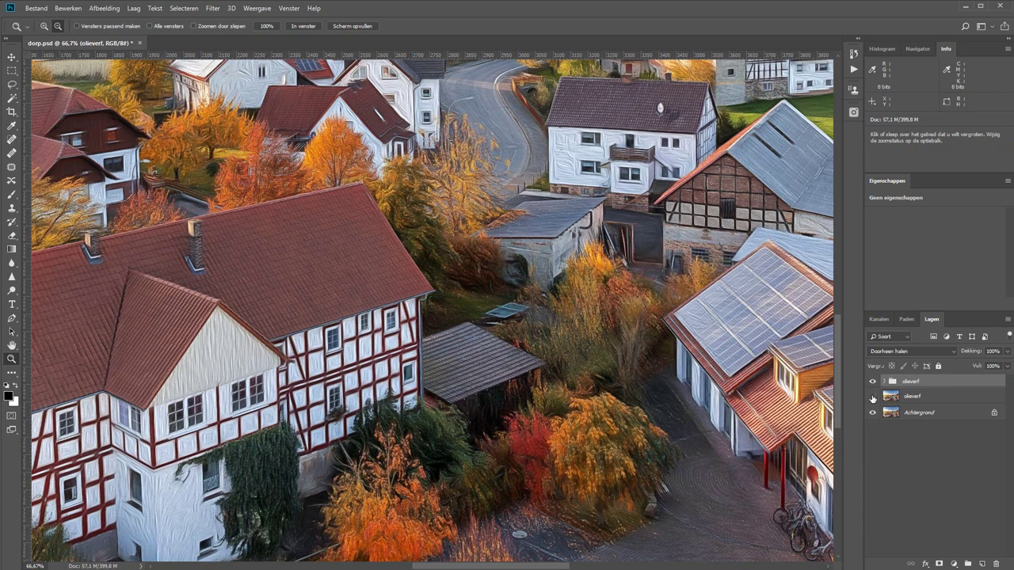
pyautogui.keyDown('alt'); pyautogui.click(872, 398); pyautogui.keyUp('alt')
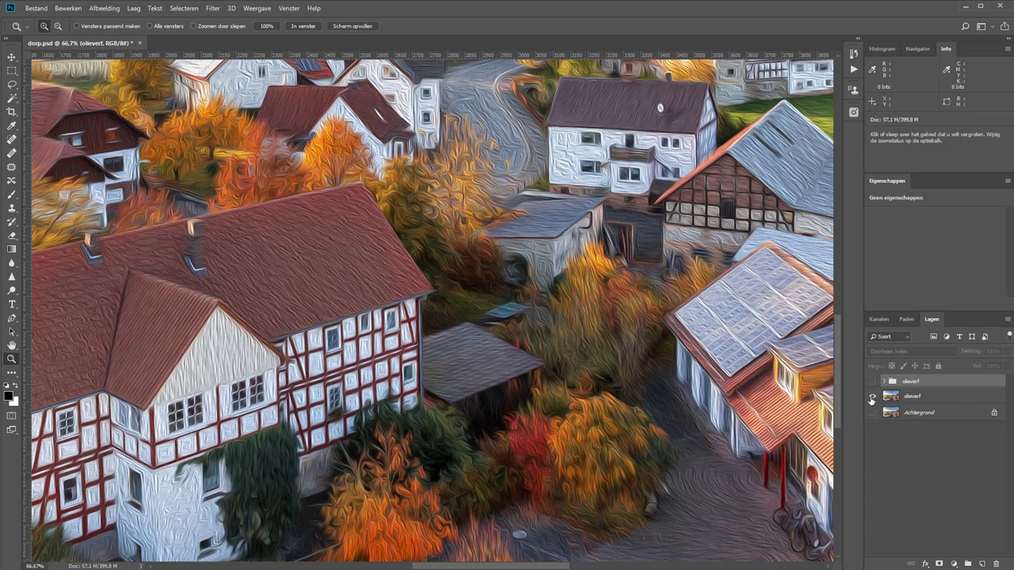
pyautogui.press('alt')
pyautogui.keyDown('alt'); pyautogui.click(872, 397); pyautogui.keyUp('alt')
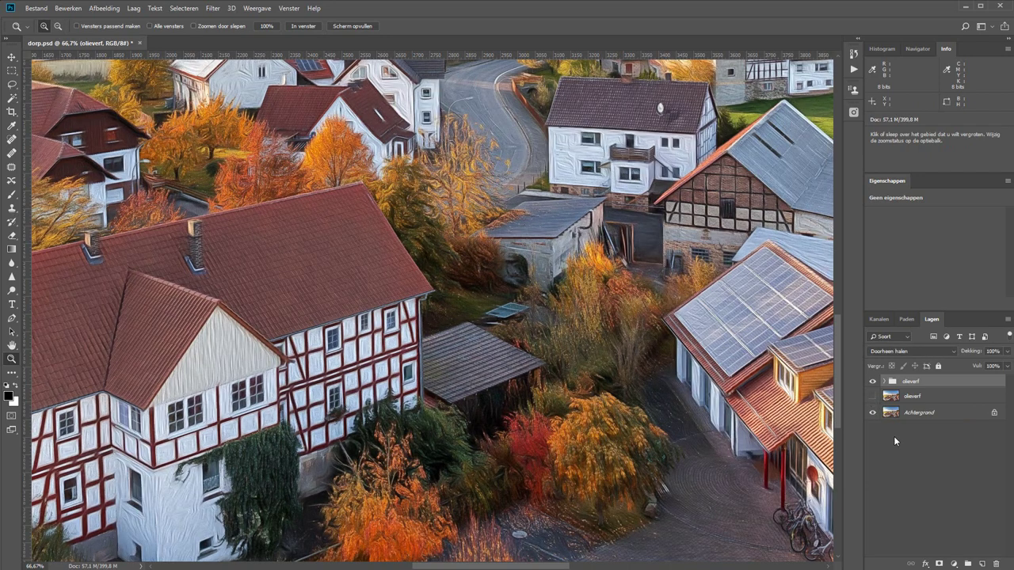